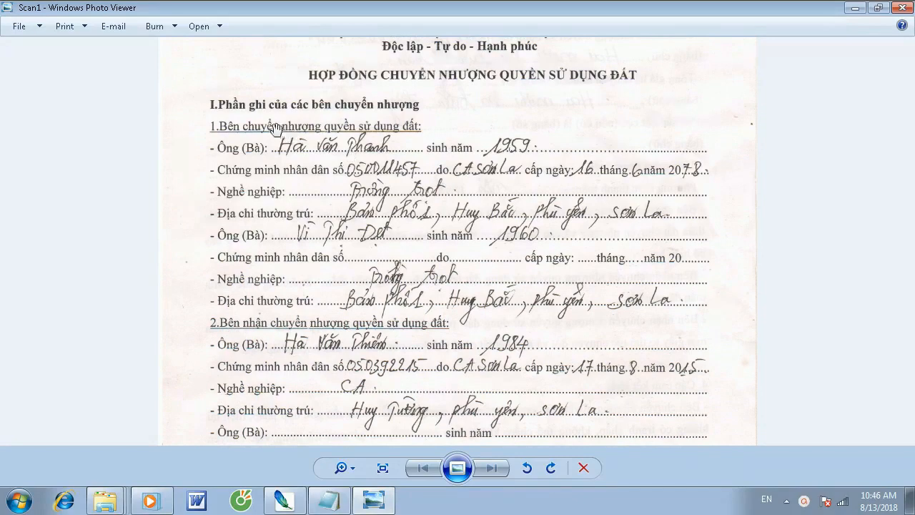
- Examine the original handwritten contract scan in the photo viewer and switch back to Photoshop
{"action": "scroll", "coordinate": [512, 328], "scroll_direction": "down", "scroll_amount": 5}
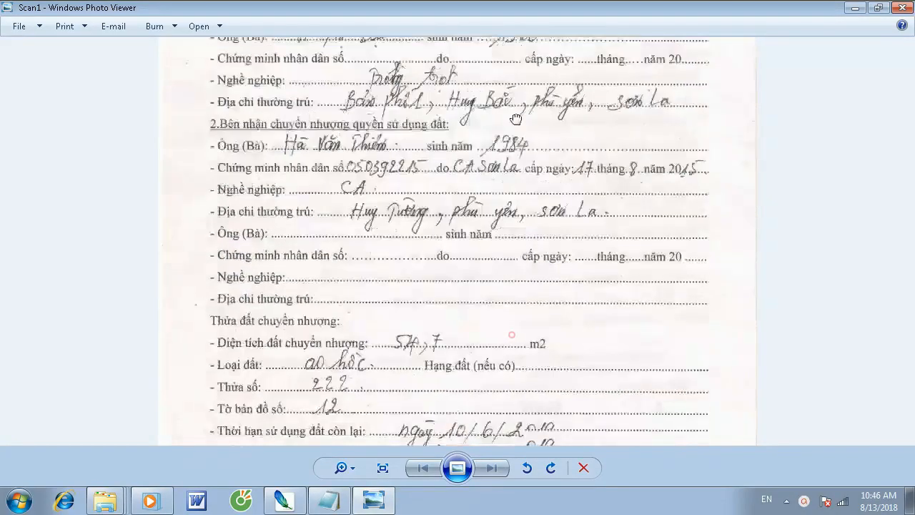
{"action": "scroll", "coordinate": [501, 138], "scroll_direction": "up", "scroll_amount": 5}
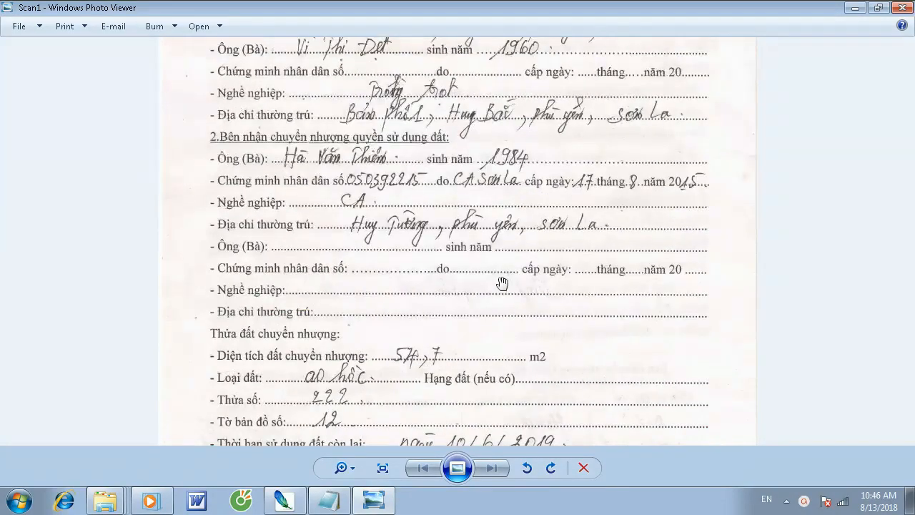
{"action": "left_click", "coordinate": [856, 10]}
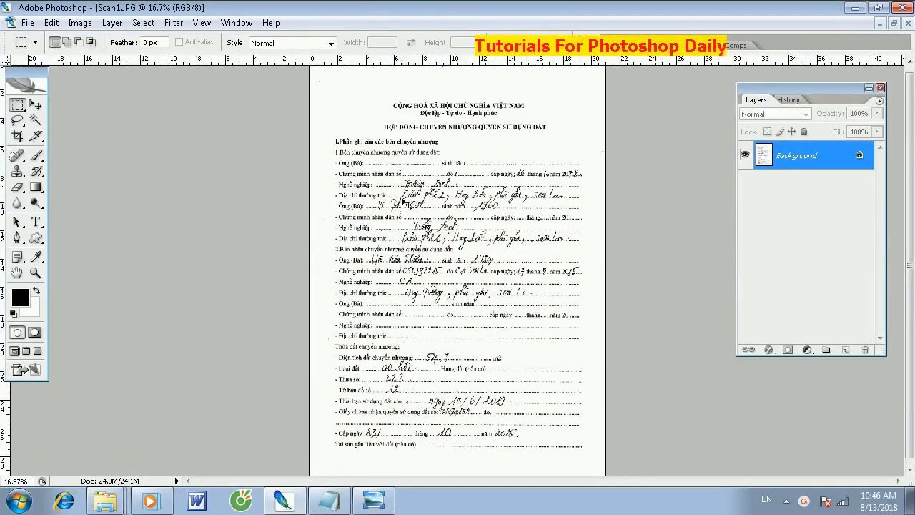
- Erase the handwriting on the first transferor's Nghề nghiệp line and most of the Địa chỉ thường trú line below it
{"action": "key", "text": "ctrl+plus"}
{"action": "key", "text": "ctrl+plus"}
{"action": "key", "text": "ctrl+plus"}
{"action": "key", "text": "ctrl+plus"}
{"action": "scroll", "coordinate": [483, 135], "scroll_direction": "up", "scroll_amount": 6}
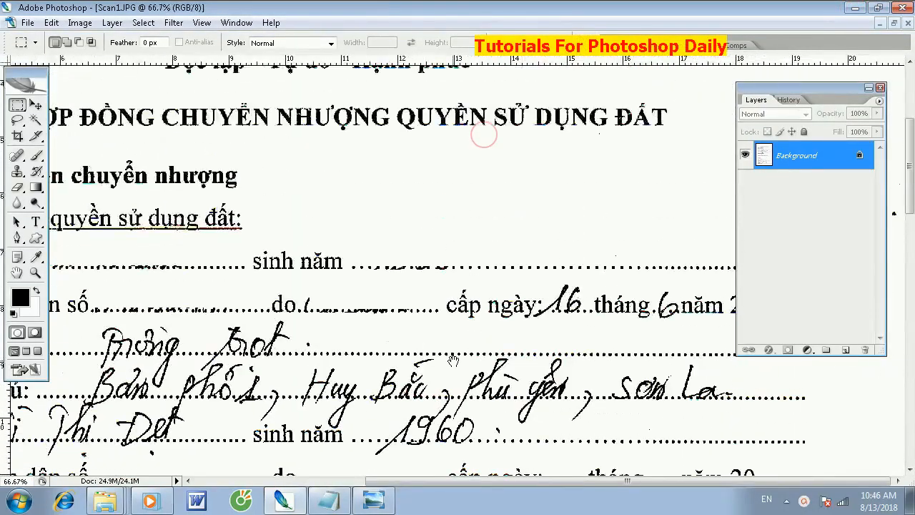
{"action": "left_click_drag", "start_coordinate": [406, 398], "coordinate": [631, 315]}
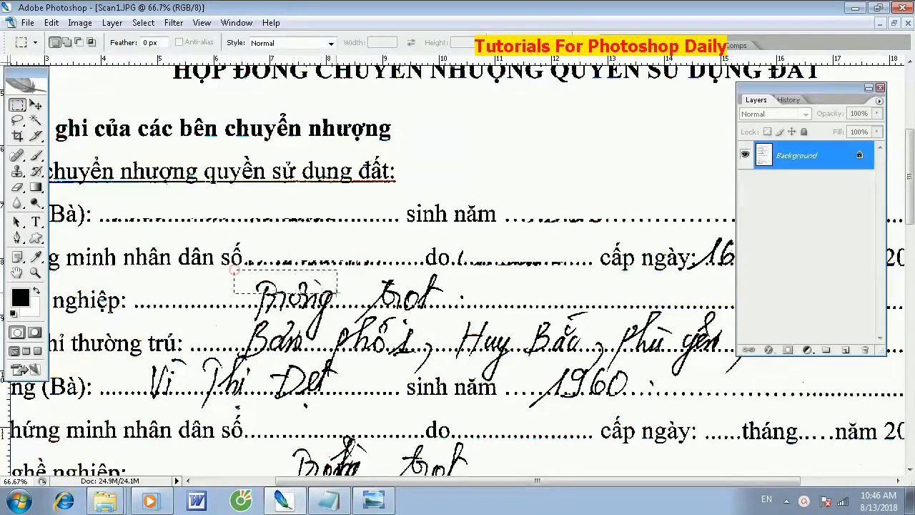
{"action": "left_click_drag", "start_coordinate": [465, 303], "coordinate": [486, 304]}
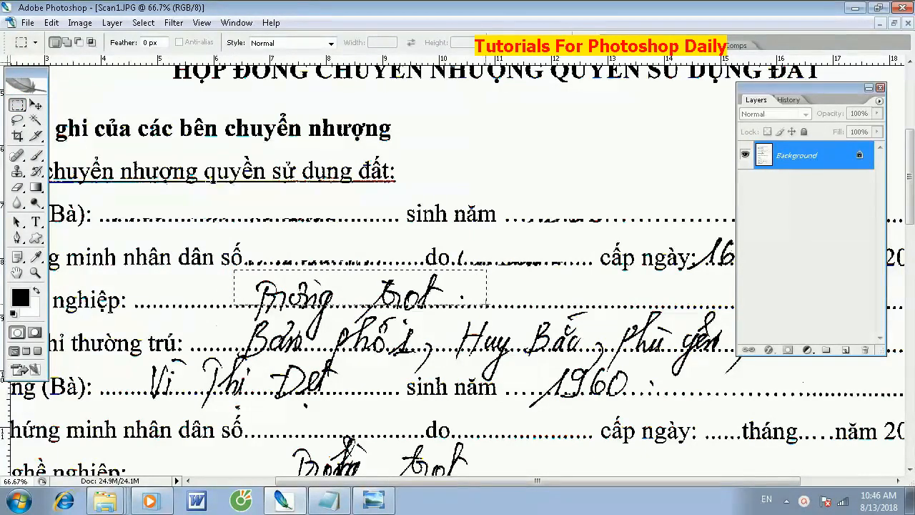
{"action": "key", "text": "Delete"}
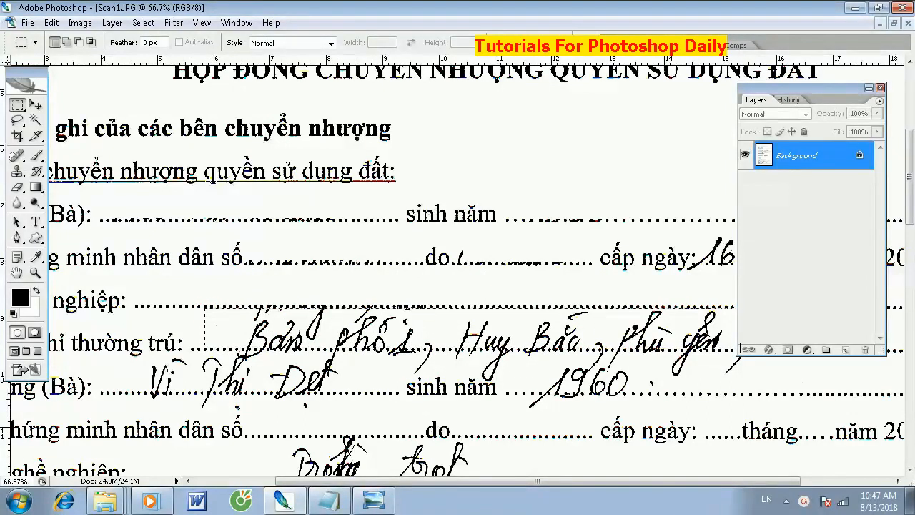
{"action": "key", "text": "Delete"}
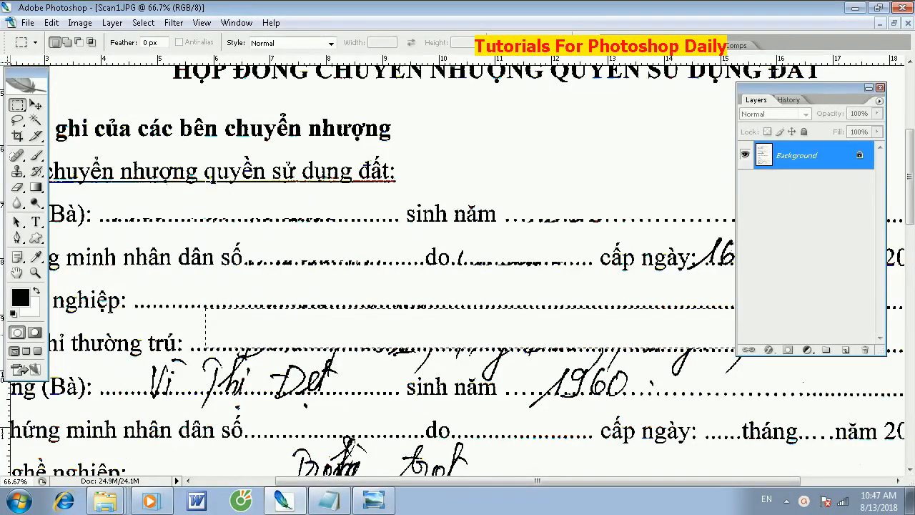
- Shorten the Layers palette so it covers less of the form's date area
{"action": "key", "text": "space"}
{"action": "left_click_drag", "start_coordinate": [624, 297], "coordinate": [343, 336]}
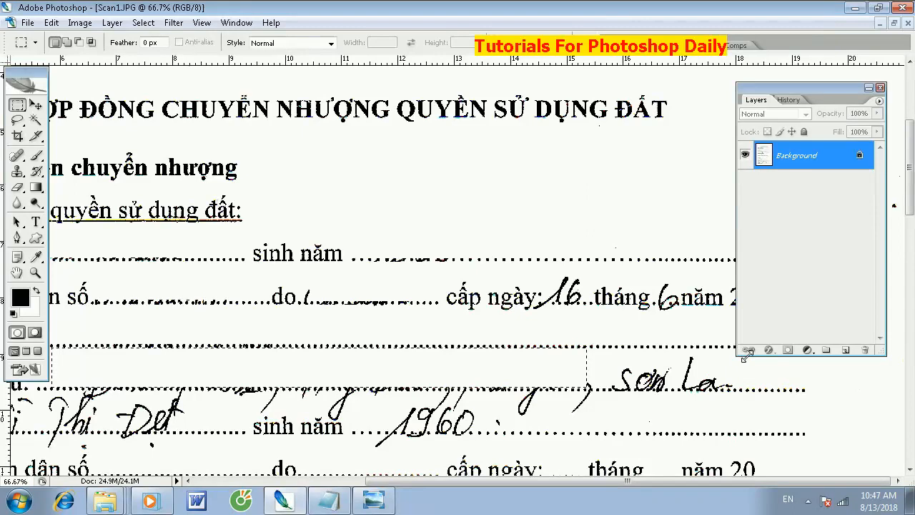
{"action": "left_click_drag", "start_coordinate": [743, 355], "coordinate": [756, 204]}
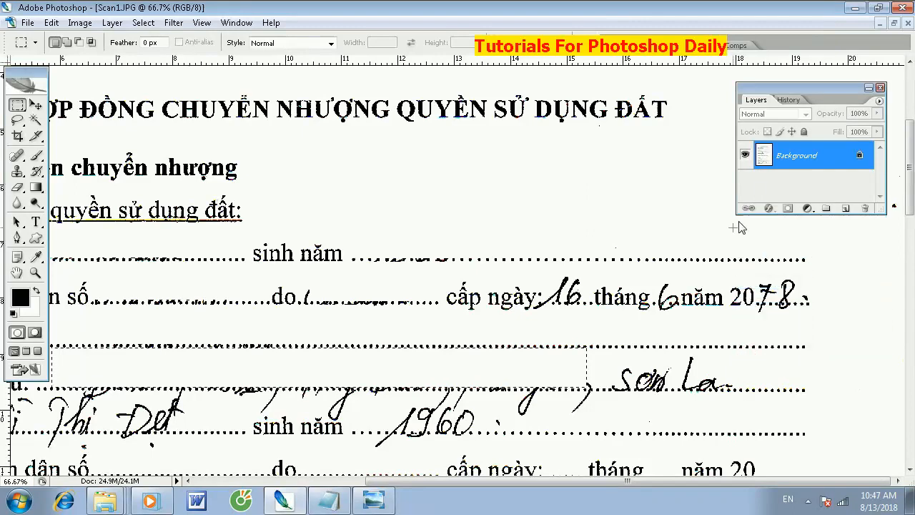
- Erase the handwritten day, month and year of the first transferor's ID issue date
{"action": "left_click", "coordinate": [544, 272]}
{"action": "left_click_drag", "start_coordinate": [590, 300], "coordinate": [590, 308]}
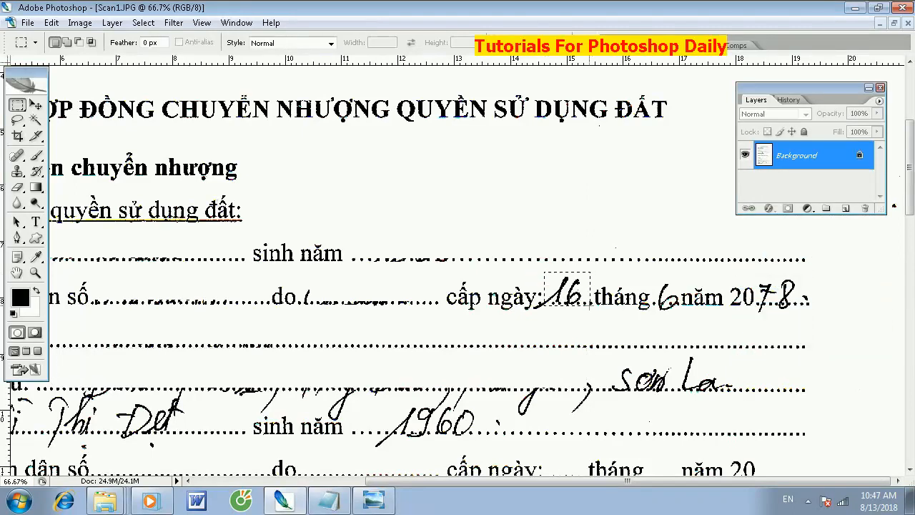
{"action": "key", "text": "Delete"}
{"action": "left_click", "coordinate": [579, 317]}
{"action": "left_click_drag", "start_coordinate": [538, 302], "coordinate": [563, 313]}
{"action": "left_click_drag", "start_coordinate": [672, 293], "coordinate": [656, 307]}
{"action": "key", "text": "Delete"}
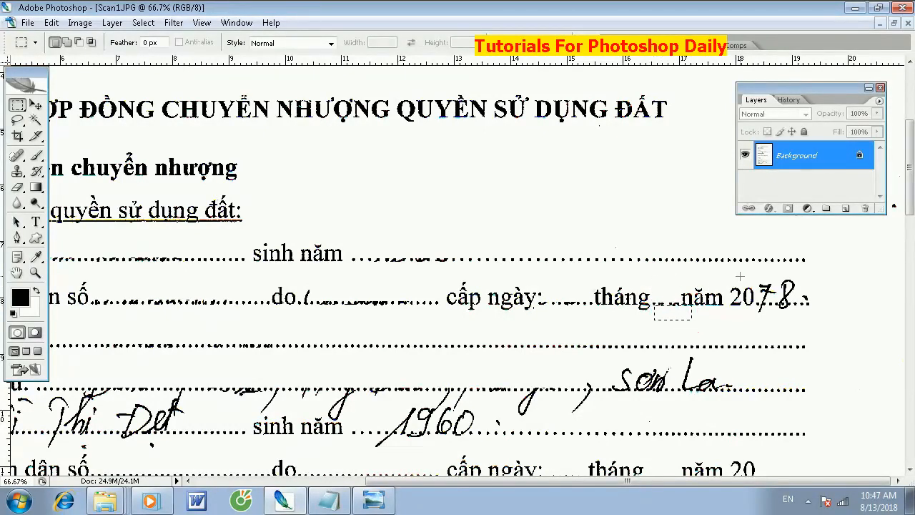
{"action": "left_click_drag", "start_coordinate": [757, 269], "coordinate": [799, 301]}
{"action": "key", "text": "Delete"}
{"action": "left_click_drag", "start_coordinate": [745, 305], "coordinate": [816, 321]}
- Erase the remaining handwriting at the end of the first transferor's address line
{"action": "left_click_drag", "start_coordinate": [855, 390], "coordinate": [870, 413]}
{"action": "left_click_drag", "start_coordinate": [632, 412], "coordinate": [627, 361]}
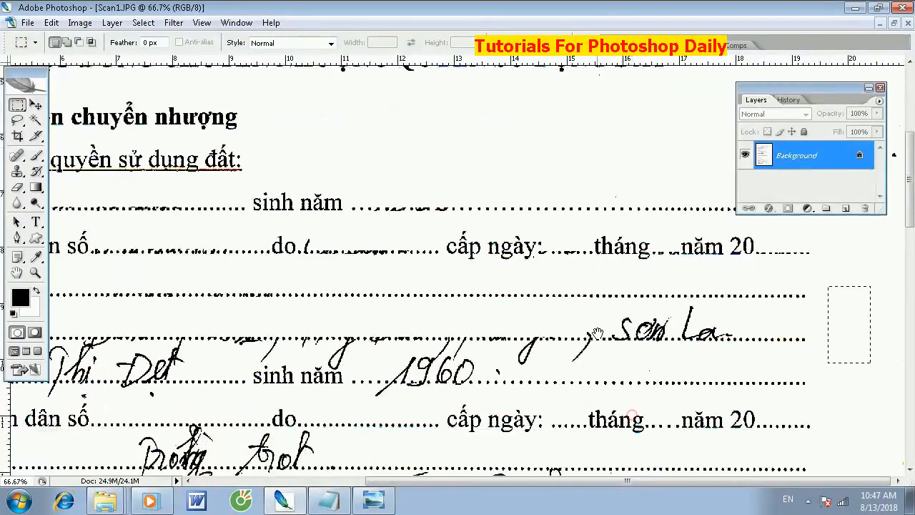
{"action": "left_click_drag", "start_coordinate": [695, 322], "coordinate": [809, 338]}
{"action": "key", "text": "Delete"}
{"action": "left_click", "coordinate": [729, 364]}
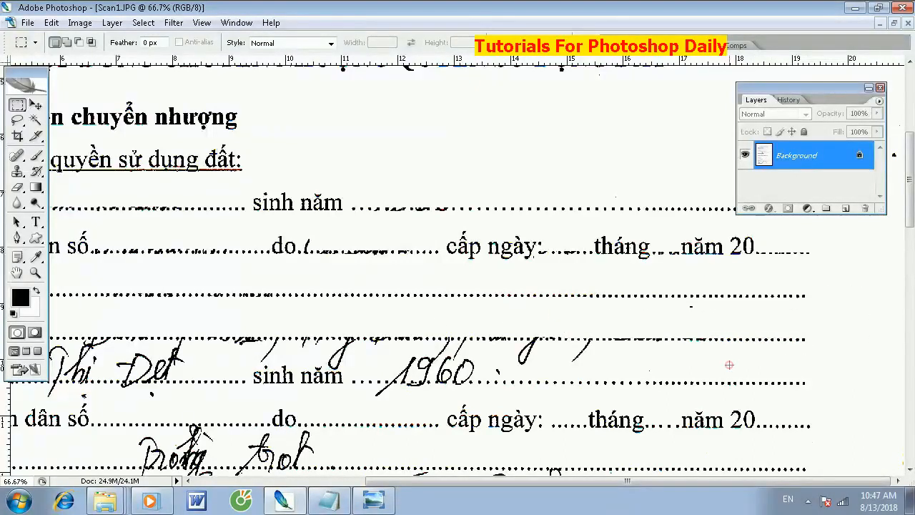
- Erase the second transferor's birth year and the pen strokes hanging below the first transferor's address line
{"action": "left_click_drag", "start_coordinate": [641, 381], "coordinate": [621, 357]}
{"action": "mouse_move", "coordinate": [463, 363]}
{"action": "left_mouse_down"}
{"action": "mouse_move", "coordinate": [457, 375]}
{"action": "mouse_move", "coordinate": [604, 385]}
{"action": "left_mouse_up"}
{"action": "key", "text": "Delete"}
{"action": "left_click_drag", "start_coordinate": [502, 402], "coordinate": [315, 342]}
{"action": "key", "text": "Delete"}
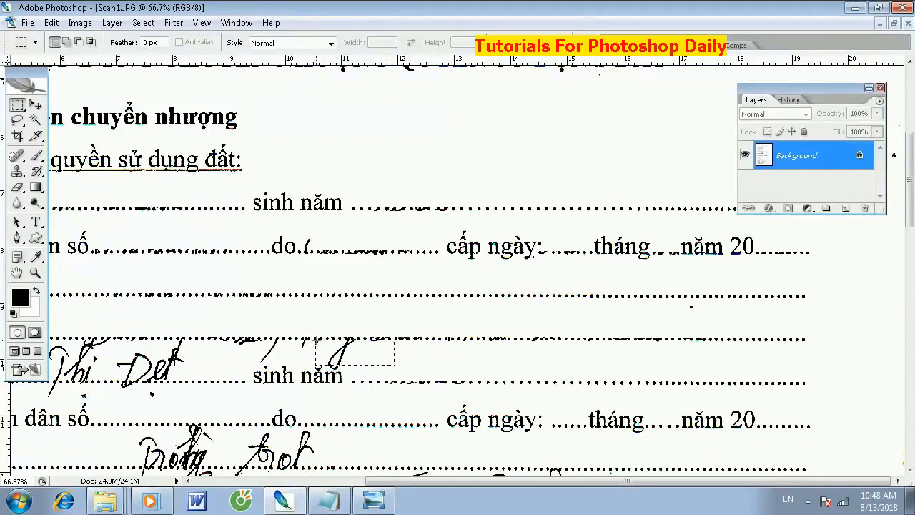
{"action": "key", "text": "Delete"}
{"action": "left_click_drag", "start_coordinate": [311, 361], "coordinate": [214, 340]}
{"action": "key", "text": "Delete"}
- Erase the second transferor's handwritten name from the Ông (Bà) line and clear the selection
{"action": "left_click_drag", "start_coordinate": [168, 354], "coordinate": [439, 317]}
{"action": "left_click_drag", "start_coordinate": [244, 311], "coordinate": [251, 313]}
{"action": "left_click_drag", "start_coordinate": [400, 330], "coordinate": [480, 346]}
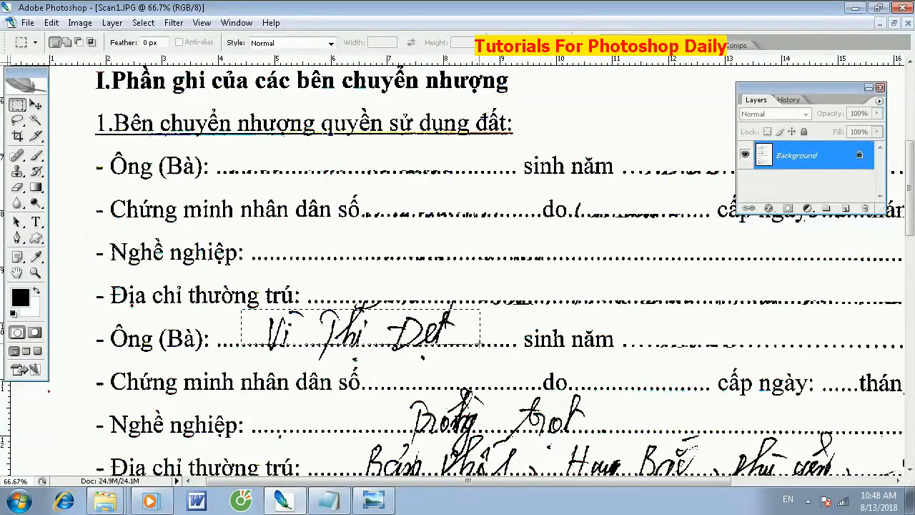
{"action": "key", "text": "Delete"}
{"action": "key", "text": "ctrl+d"}
- Erase the leftover pen strokes around the second transferor's name line and after "do" on the first ID line
{"action": "left_click_drag", "start_coordinate": [495, 323], "coordinate": [321, 303]}
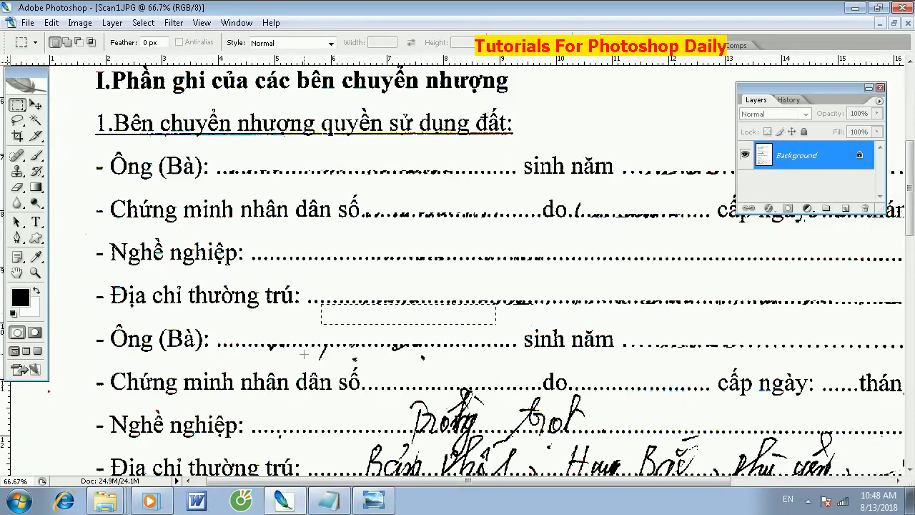
{"action": "left_click_drag", "start_coordinate": [283, 351], "coordinate": [261, 346]}
{"action": "left_click", "coordinate": [379, 366]}
{"action": "left_click_drag", "start_coordinate": [366, 358], "coordinate": [366, 361]}
{"action": "left_click_drag", "start_coordinate": [536, 385], "coordinate": [354, 293]}
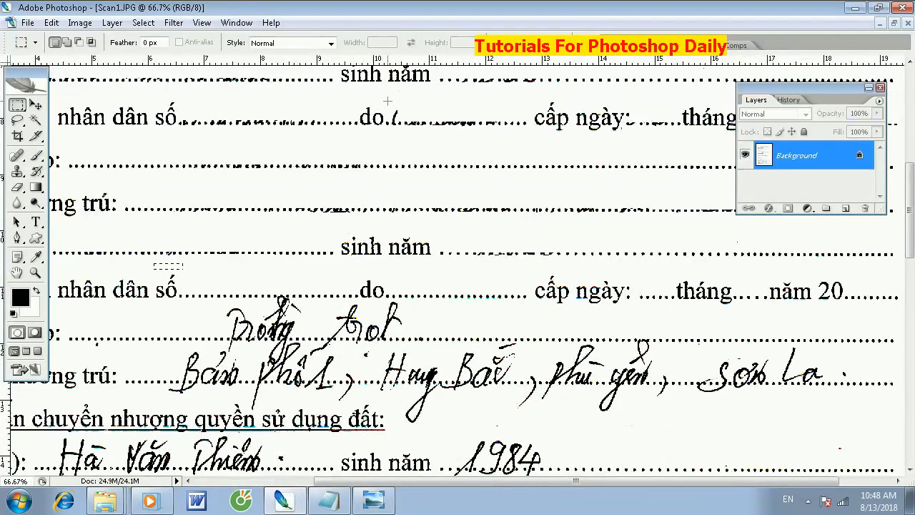
{"action": "left_click_drag", "start_coordinate": [405, 119], "coordinate": [408, 125]}
- Erase the handwriting on the second transferor's address and occupation lines
{"action": "left_click_drag", "start_coordinate": [423, 371], "coordinate": [422, 344]}
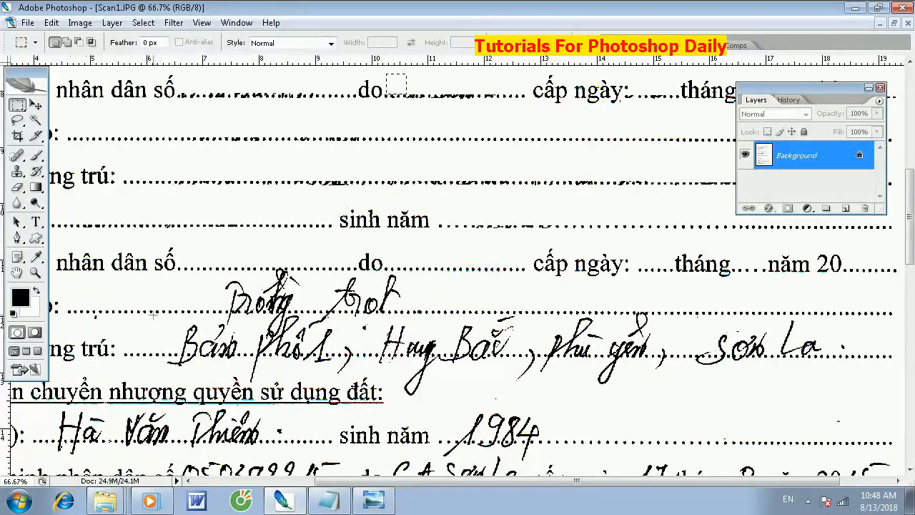
{"action": "left_click_drag", "start_coordinate": [643, 330], "coordinate": [856, 354]}
{"action": "key", "text": "Delete"}
{"action": "left_click", "coordinate": [832, 387]}
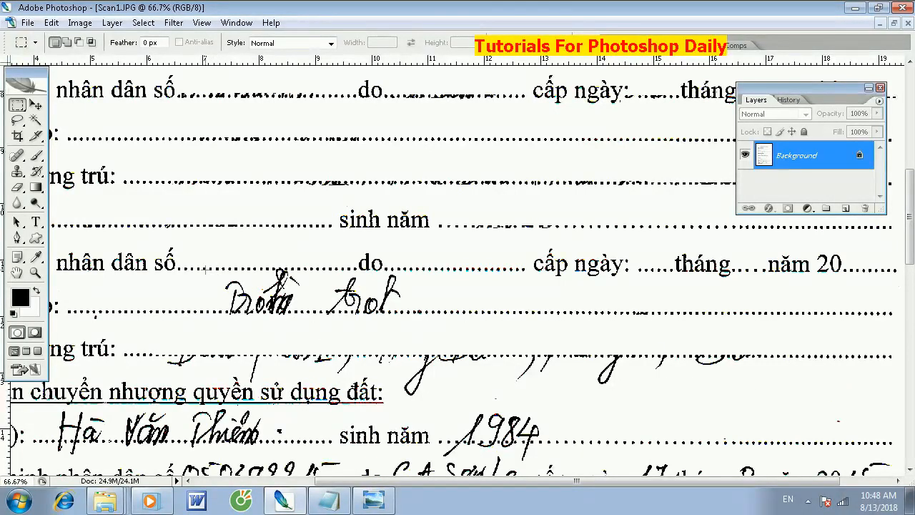
{"action": "left_click_drag", "start_coordinate": [326, 288], "coordinate": [412, 300]}
{"action": "key", "text": "Delete"}
{"action": "left_click", "coordinate": [370, 325]}
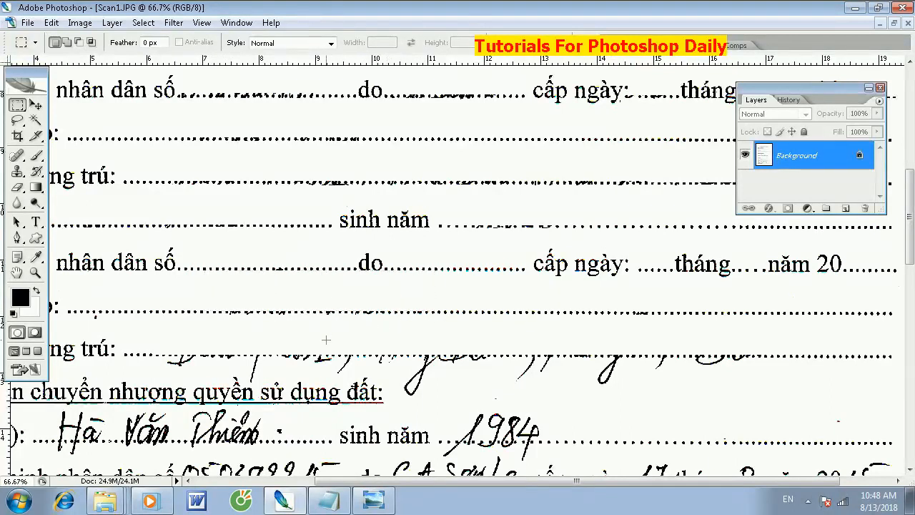
- Erase the pen strokes hanging below the second transferor's address line, above the section 2 heading
{"action": "left_click_drag", "start_coordinate": [377, 365], "coordinate": [394, 263]}
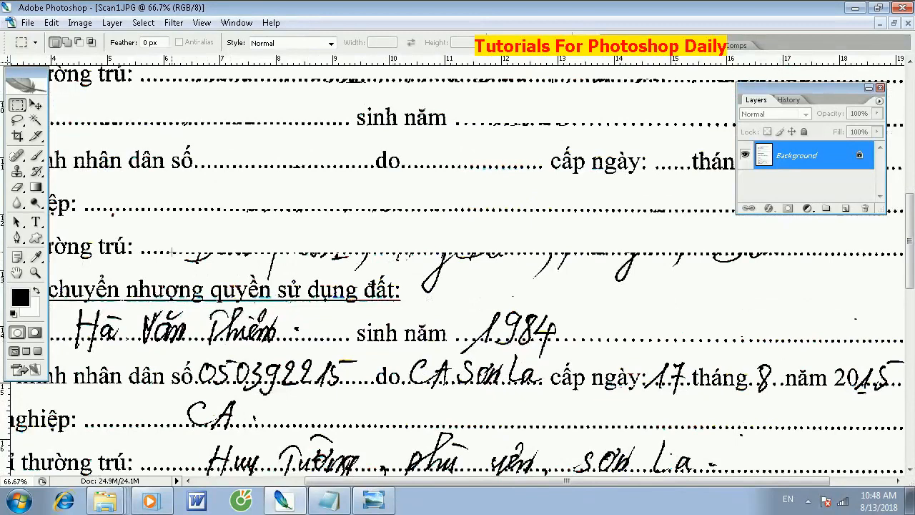
{"action": "mouse_move", "coordinate": [357, 265]}
{"action": "left_mouse_down"}
{"action": "mouse_move", "coordinate": [372, 278]}
{"action": "mouse_move", "coordinate": [364, 272]}
{"action": "left_mouse_up"}
{"action": "key", "text": "Delete"}
{"action": "left_click", "coordinate": [396, 266]}
{"action": "left_click_drag", "start_coordinate": [783, 289], "coordinate": [412, 255]}
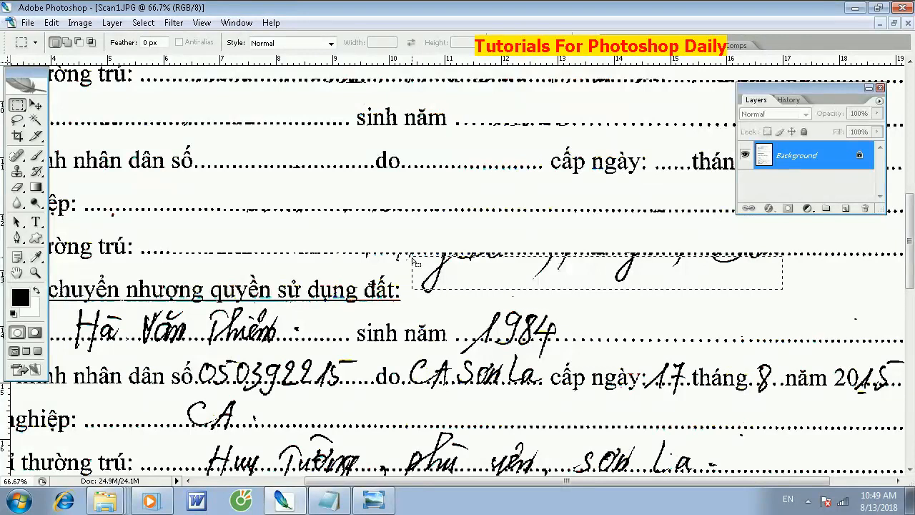
{"action": "key", "text": "Delete"}
{"action": "left_click", "coordinate": [658, 300]}
{"action": "left_click_drag", "start_coordinate": [468, 303], "coordinate": [411, 275]}
{"action": "key", "text": "Delete"}
{"action": "key", "text": "ctrl+d"}
{"action": "left_click_drag", "start_coordinate": [350, 261], "coordinate": [349, 253]}
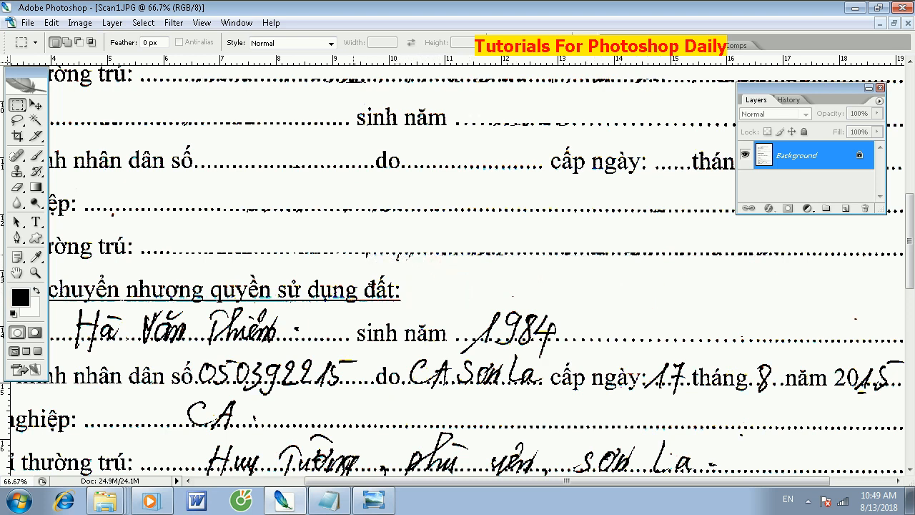
- Erase the transferee's handwritten birth year after "sinh năm" in section 2
{"action": "left_click_drag", "start_coordinate": [466, 301], "coordinate": [569, 338]}
{"action": "key", "text": "Delete"}
{"action": "key", "text": "ctrl+d"}
- Erase the transferee's ID issuing authority after "do" and the stroke remnants below the birth year line
{"action": "left_click_drag", "start_coordinate": [549, 381], "coordinate": [484, 369]}
{"action": "left_click_drag", "start_coordinate": [439, 340], "coordinate": [455, 341]}
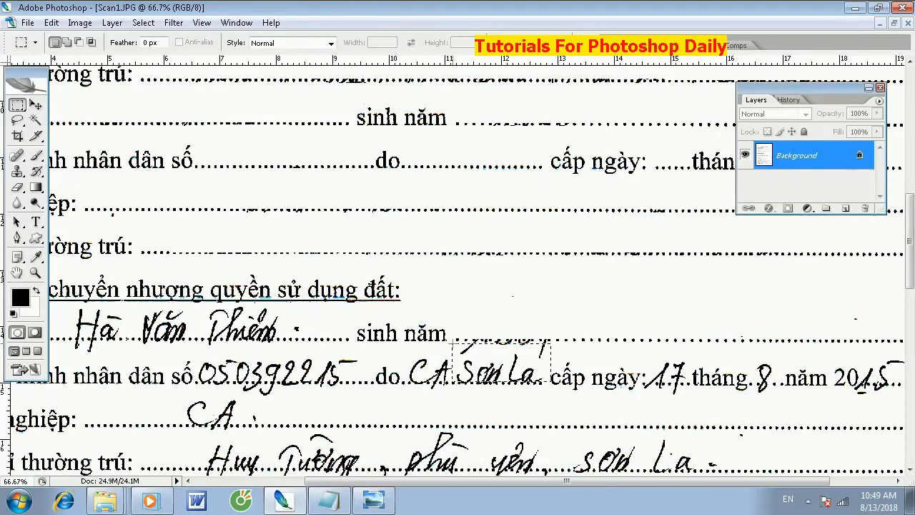
{"action": "key", "text": "Delete"}
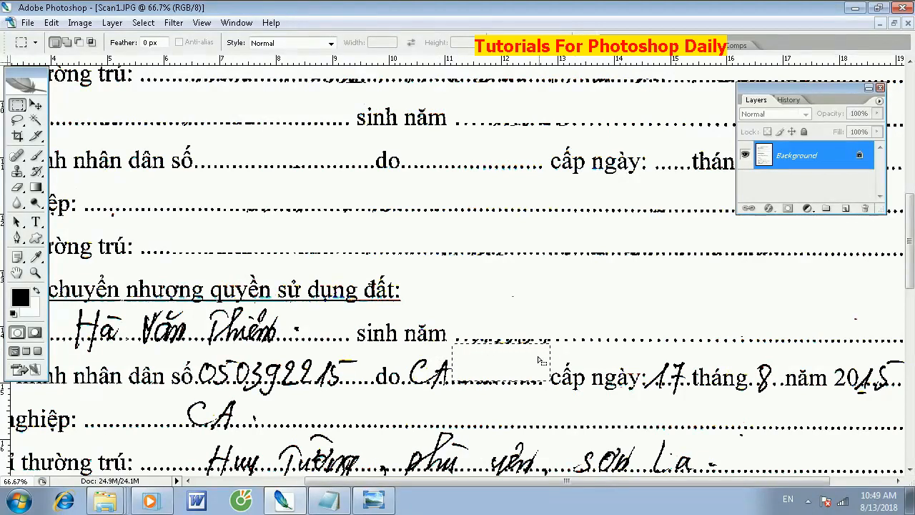
{"action": "key", "text": "ctrl+d"}
{"action": "left_click_drag", "start_coordinate": [473, 355], "coordinate": [455, 340]}
{"action": "left_click_drag", "start_coordinate": [436, 365], "coordinate": [420, 384]}
{"action": "key", "text": "Delete"}
{"action": "key", "text": "ctrl+d"}
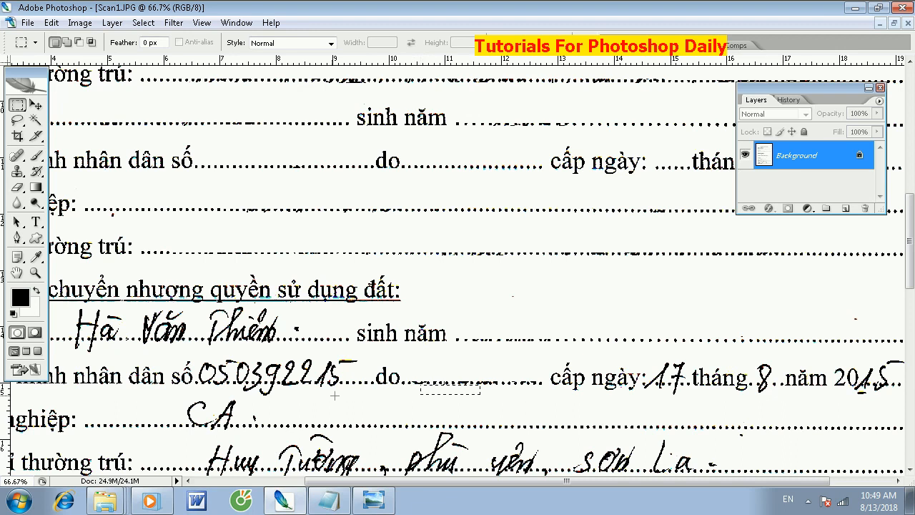
- Erase the transferee's handwritten ID number with its hanging strokes and the occupation entry below it
{"action": "left_click_drag", "start_coordinate": [275, 361], "coordinate": [362, 383]}
{"action": "key", "text": "Delete"}
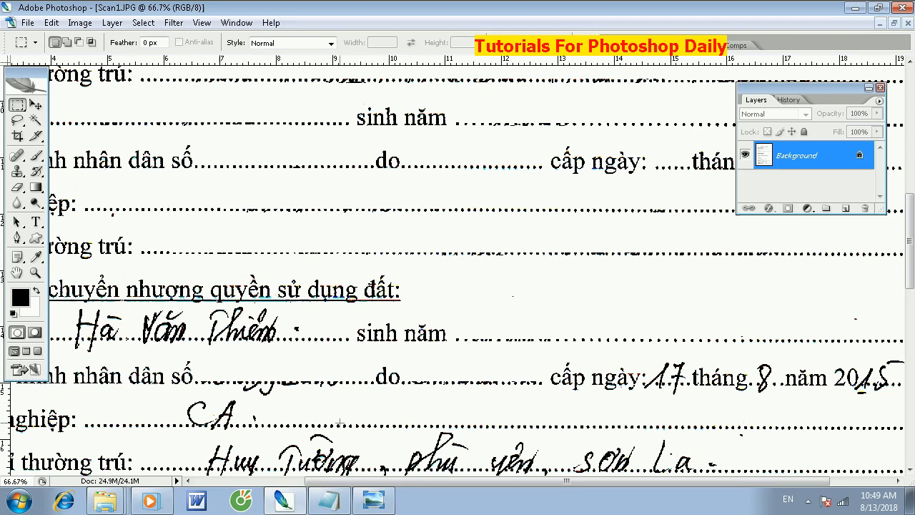
{"action": "left_click_drag", "start_coordinate": [341, 421], "coordinate": [215, 383]}
{"action": "key", "text": "Delete"}
{"action": "left_click_drag", "start_coordinate": [169, 397], "coordinate": [237, 423]}
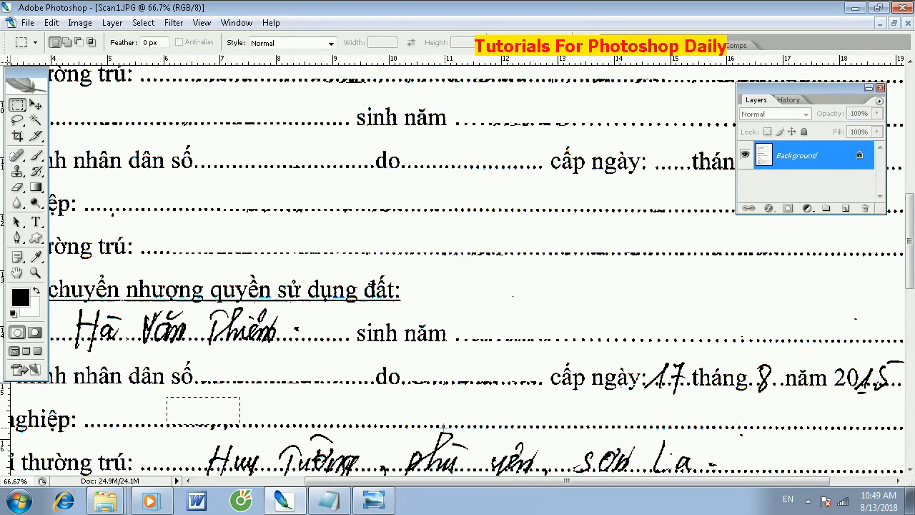
- Erase the transferee's handwritten name from the section 2 Ông (Bà) line, including the strokes below the dots
{"action": "key", "text": "alt+space"}
{"action": "left_click_drag", "start_coordinate": [212, 346], "coordinate": [396, 349]}
{"action": "left_click_drag", "start_coordinate": [291, 325], "coordinate": [496, 341]}
{"action": "key", "text": "Delete"}
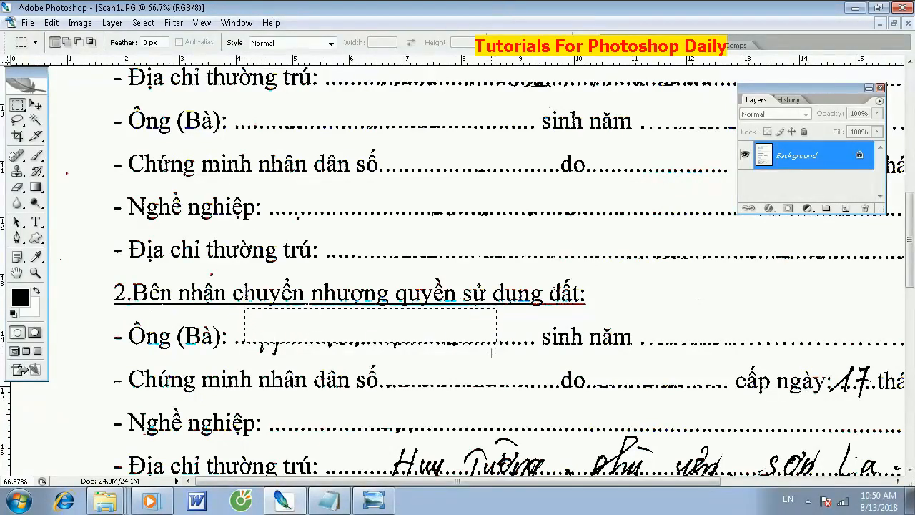
{"action": "left_click", "coordinate": [420, 366]}
{"action": "left_click_drag", "start_coordinate": [388, 361], "coordinate": [238, 339]}
{"action": "key", "text": "Delete"}
- Erase the handwritten year, day and month of the transferee's ID issue date
{"action": "key", "text": "space"}
{"action": "mouse_move", "coordinate": [598, 336]}
{"action": "left_mouse_down"}
{"action": "mouse_move", "coordinate": [208, 290]}
{"action": "mouse_move", "coordinate": [196, 281]}
{"action": "left_mouse_up"}
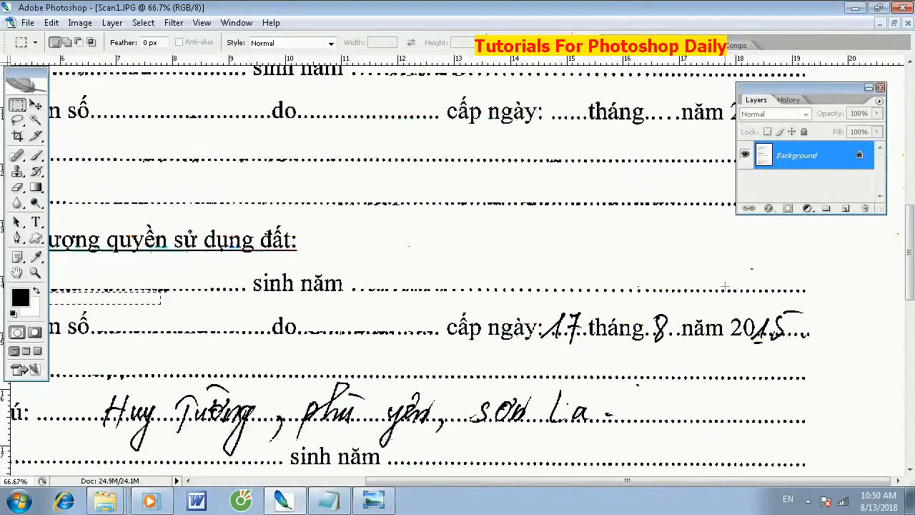
{"action": "left_click_drag", "start_coordinate": [784, 319], "coordinate": [809, 336]}
{"action": "key", "text": "Delete"}
{"action": "left_click_drag", "start_coordinate": [759, 353], "coordinate": [745, 336]}
{"action": "key", "text": "Delete"}
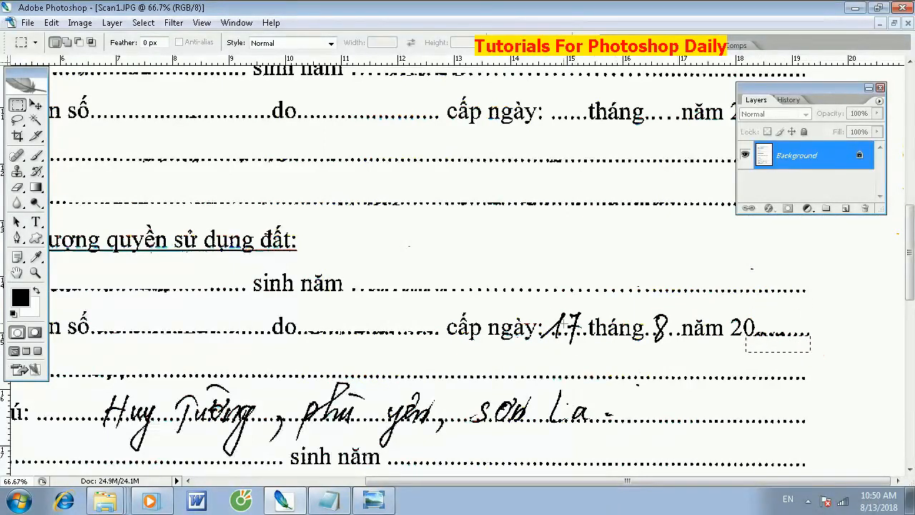
{"action": "left_click_drag", "start_coordinate": [574, 316], "coordinate": [582, 335]}
{"action": "key", "text": "Delete"}
{"action": "left_click_drag", "start_coordinate": [670, 327], "coordinate": [652, 337]}
{"action": "key", "text": "Delete"}
{"action": "key", "text": "Delete"}
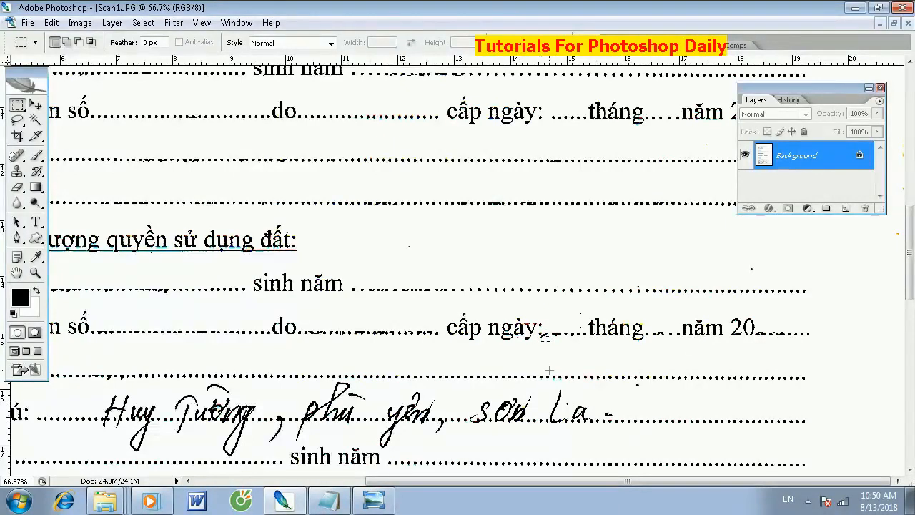
- Erase the handwriting above the dotted line in the transferee's Địa chỉ thường trú entry
{"action": "left_click_drag", "start_coordinate": [391, 402], "coordinate": [434, 322]}
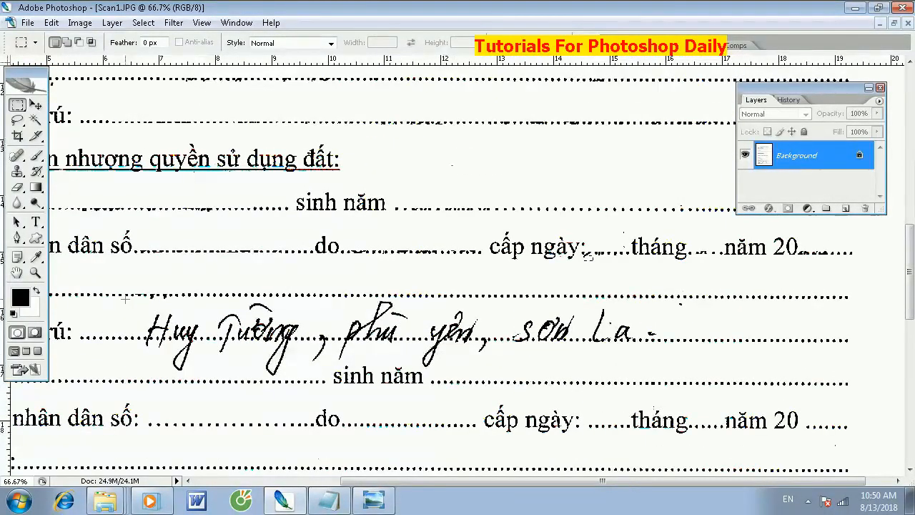
{"action": "left_click_drag", "start_coordinate": [124, 296], "coordinate": [670, 336]}
{"action": "key", "text": "Delete"}
- Erase the handwritten strokes hanging below the dotted line of the transferee's Địa chỉ thường trú entry
{"action": "left_click_drag", "start_coordinate": [442, 364], "coordinate": [411, 344]}
{"action": "key", "text": "Delete"}
{"action": "mouse_move", "coordinate": [354, 362]}
{"action": "left_mouse_down"}
{"action": "mouse_move", "coordinate": [243, 349]}
{"action": "mouse_move", "coordinate": [254, 342]}
{"action": "left_mouse_up"}
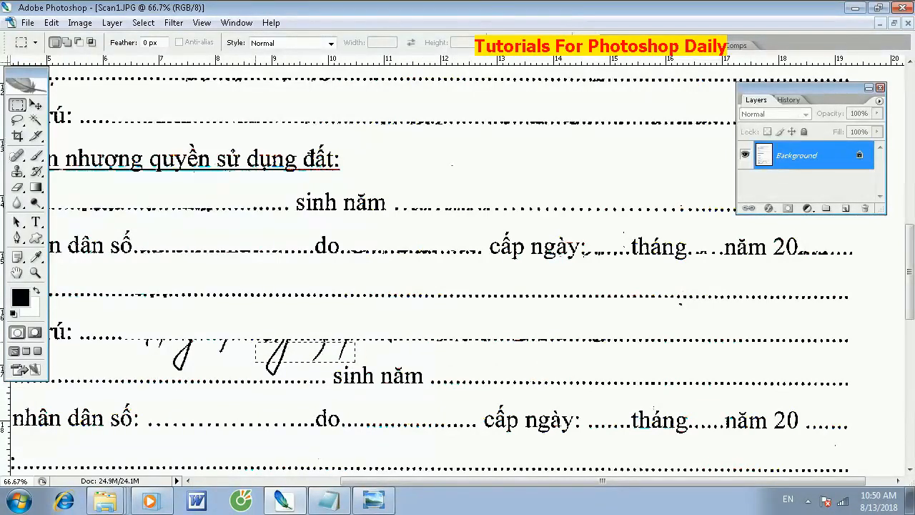
{"action": "mouse_move", "coordinate": [247, 370]}
{"action": "left_mouse_down"}
{"action": "mouse_move", "coordinate": [153, 359]}
{"action": "mouse_move", "coordinate": [150, 344]}
{"action": "mouse_move", "coordinate": [133, 340]}
{"action": "left_mouse_up"}
{"action": "key", "text": "Delete"}
{"action": "left_click", "coordinate": [323, 376]}
{"action": "left_click_drag", "start_coordinate": [245, 353], "coordinate": [248, 341]}
{"action": "key", "text": "Delete"}
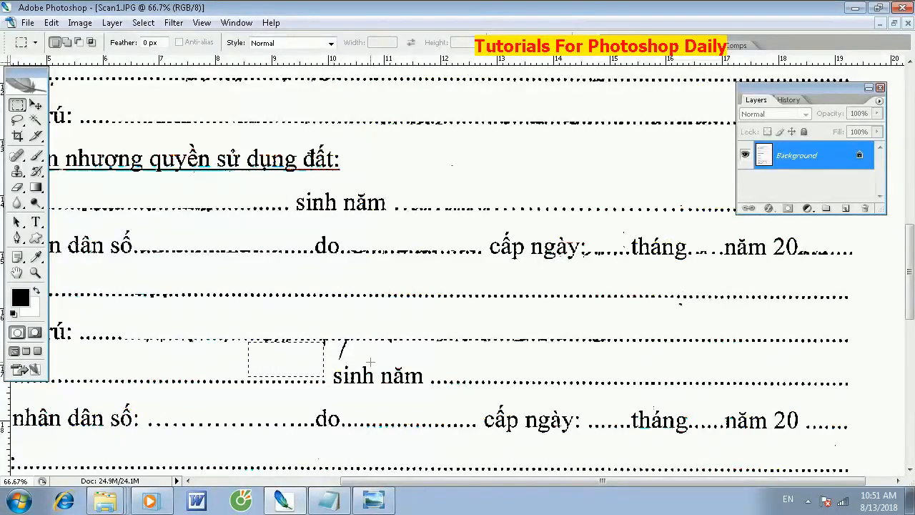
{"action": "left_click_drag", "start_coordinate": [370, 362], "coordinate": [300, 345]}
{"action": "key", "text": "Delete"}
- Erase the handwritten area from the Diện tích đất chuyển nhượng line and the stray mark beside Thửa đất chuyển nhượng
{"action": "mouse_move", "coordinate": [419, 366]}
{"action": "left_mouse_down"}
{"action": "mouse_move", "coordinate": [413, 340]}
{"action": "mouse_move", "coordinate": [508, 206]}
{"action": "mouse_move", "coordinate": [519, 147]}
{"action": "left_mouse_up"}
{"action": "mouse_move", "coordinate": [402, 351]}
{"action": "left_mouse_down"}
{"action": "mouse_move", "coordinate": [476, 377]}
{"action": "mouse_move", "coordinate": [327, 396]}
{"action": "mouse_move", "coordinate": [311, 374]}
{"action": "left_mouse_up"}
{"action": "key", "text": "Delete"}
{"action": "key", "text": "Delete"}
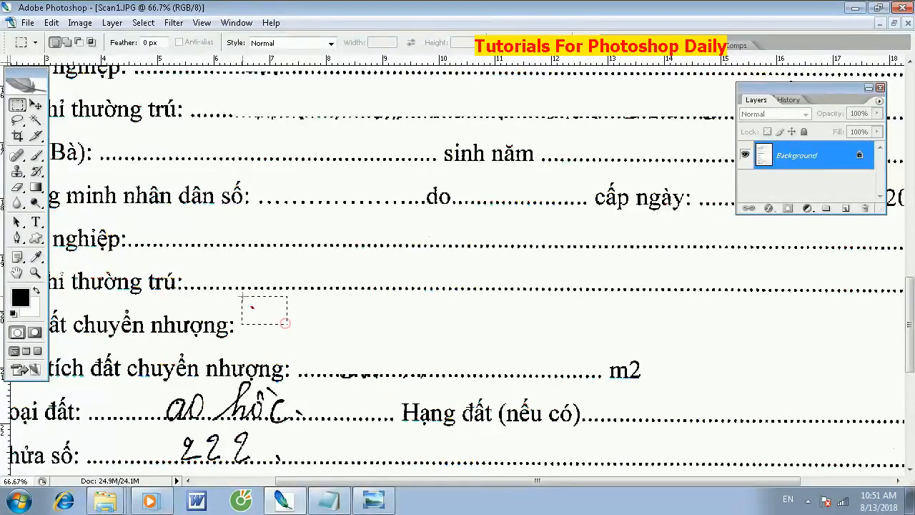
- Erase the handwritten entries from the Loại đất, Thửa số and Tờ bản đồ số lines
{"action": "scroll", "coordinate": [175, 283], "scroll_direction": "down", "scroll_amount": 3}
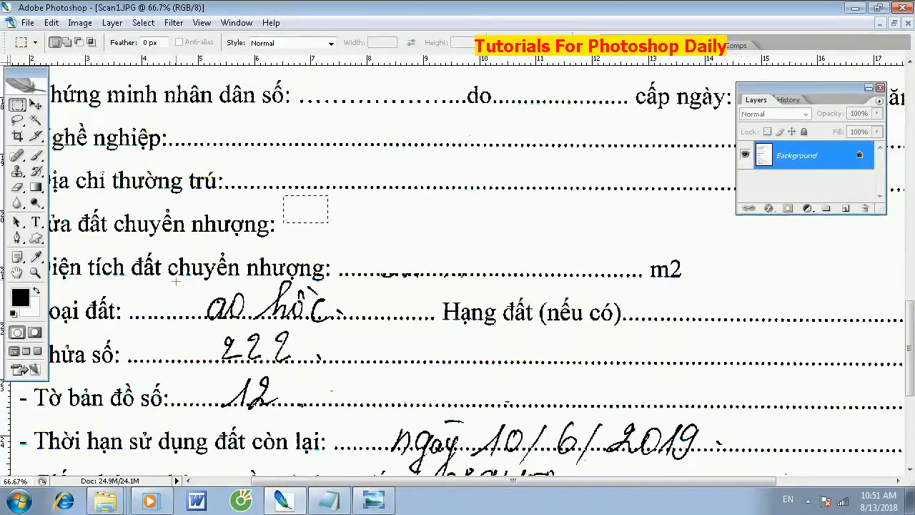
{"action": "left_click_drag", "start_coordinate": [170, 280], "coordinate": [355, 321]}
{"action": "key", "text": "Delete"}
{"action": "left_click_drag", "start_coordinate": [376, 359], "coordinate": [186, 319]}
{"action": "key", "text": "Delete"}
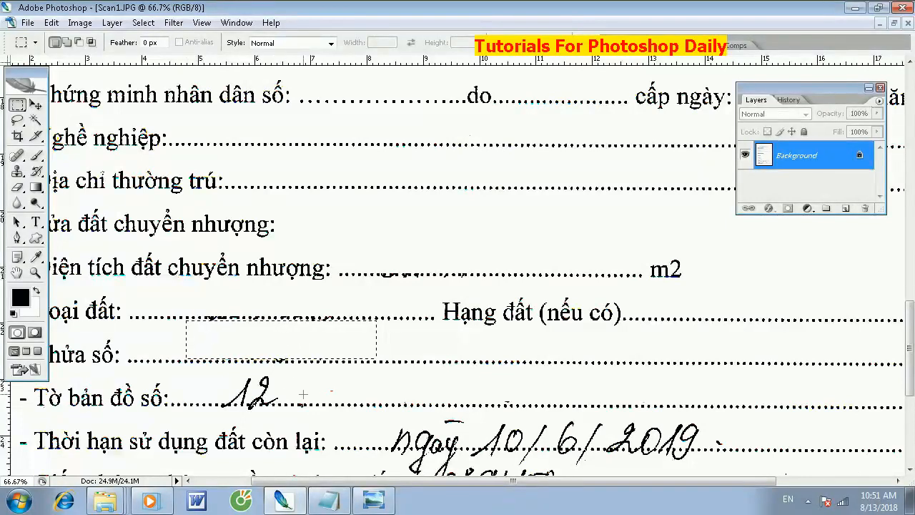
{"action": "left_click_drag", "start_coordinate": [194, 366], "coordinate": [313, 404]}
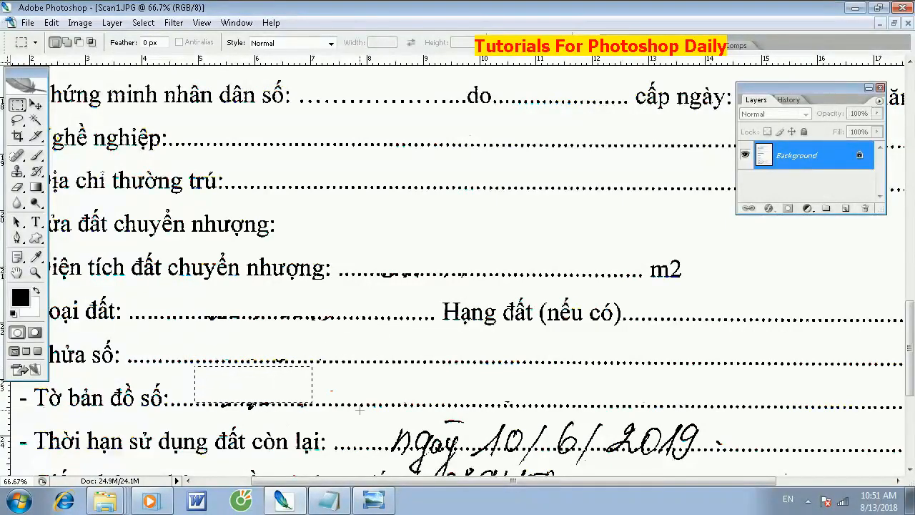
- Erase the handwriting above the dots of the Thời hạn sử dụng đất còn lại date and the certificate number below it
{"action": "left_click_drag", "start_coordinate": [414, 413], "coordinate": [758, 449]}
{"action": "key", "text": "Delete"}
{"action": "left_click_drag", "start_coordinate": [626, 403], "coordinate": [486, 221]}
{"action": "left_click", "coordinate": [565, 305]}
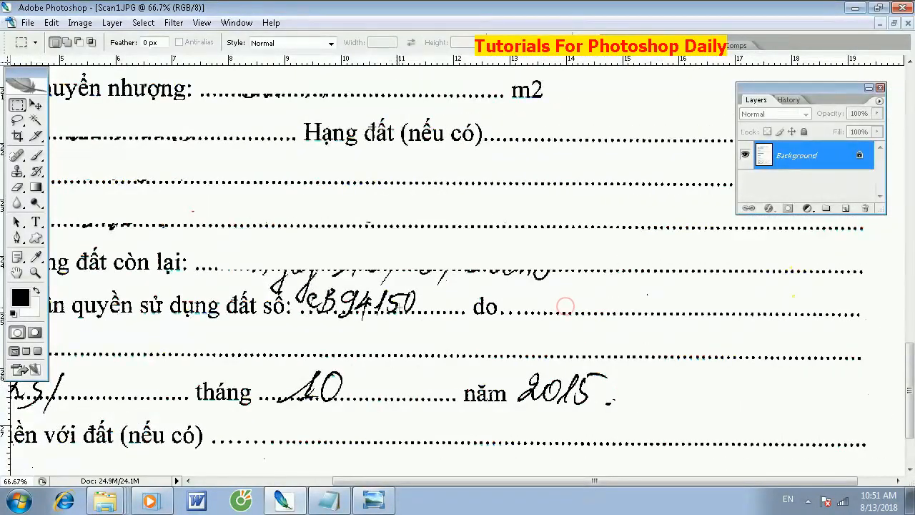
{"action": "left_click_drag", "start_coordinate": [441, 313], "coordinate": [293, 271]}
{"action": "key", "text": "Delete"}
- Erase the strokes hanging below the dotted lines of the Thời hạn sử dụng đất còn lại and certificate number entries
{"action": "left_click_drag", "start_coordinate": [241, 270], "coordinate": [313, 286]}
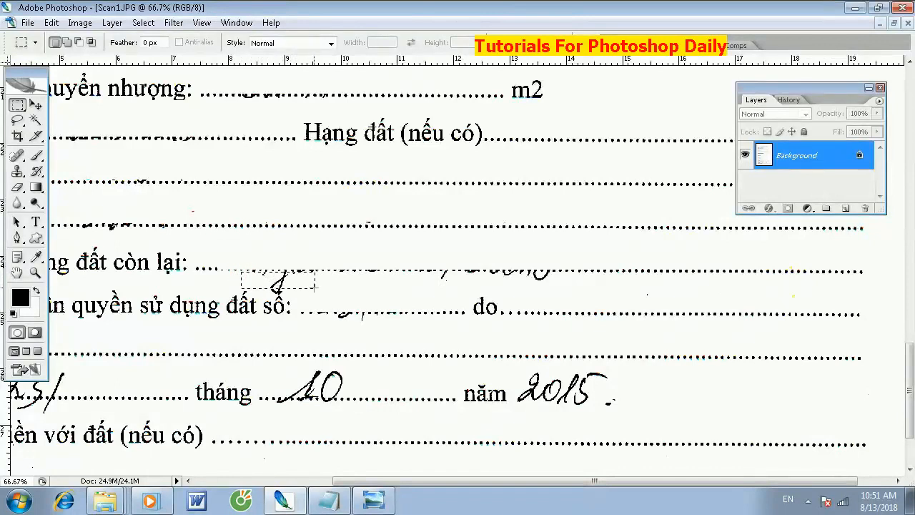
{"action": "key", "text": "Delete"}
{"action": "left_click", "coordinate": [393, 282]}
{"action": "left_click_drag", "start_coordinate": [566, 293], "coordinate": [421, 272]}
{"action": "key", "text": "Delete"}
{"action": "left_click", "coordinate": [270, 288]}
{"action": "left_click_drag", "start_coordinate": [266, 285], "coordinate": [280, 294]}
{"action": "left_click_drag", "start_coordinate": [324, 321], "coordinate": [307, 313]}
{"action": "key", "text": "Delete"}
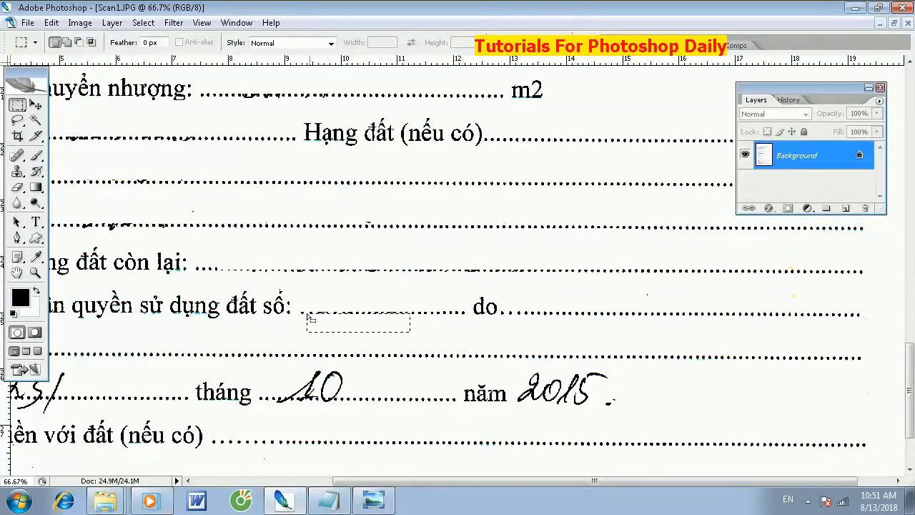
- Erase the handwritten day from the Cấp ngày line, including the strokes below the dots
{"action": "key", "text": "ctrl+minus"}
{"action": "key", "text": "ctrl+minus"}
{"action": "key", "text": "ctrl+minus"}
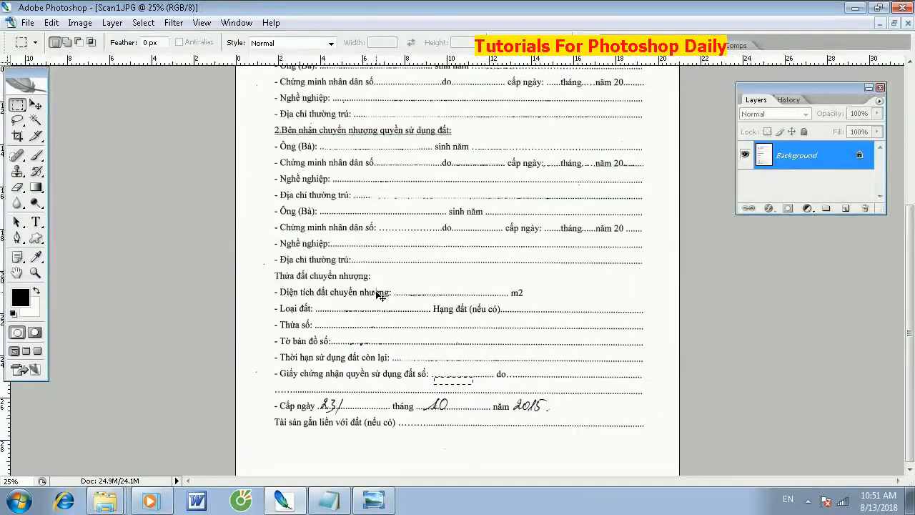
{"action": "key", "text": "ctrl+plus"}
{"action": "key", "text": "ctrl+plus"}
{"action": "key", "text": "ctrl+plus"}
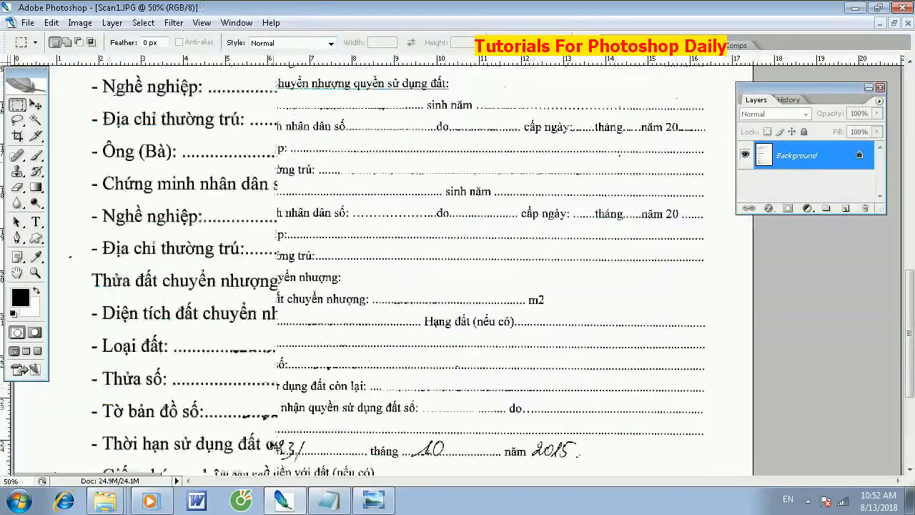
{"action": "left_click_drag", "start_coordinate": [297, 371], "coordinate": [548, 70]}
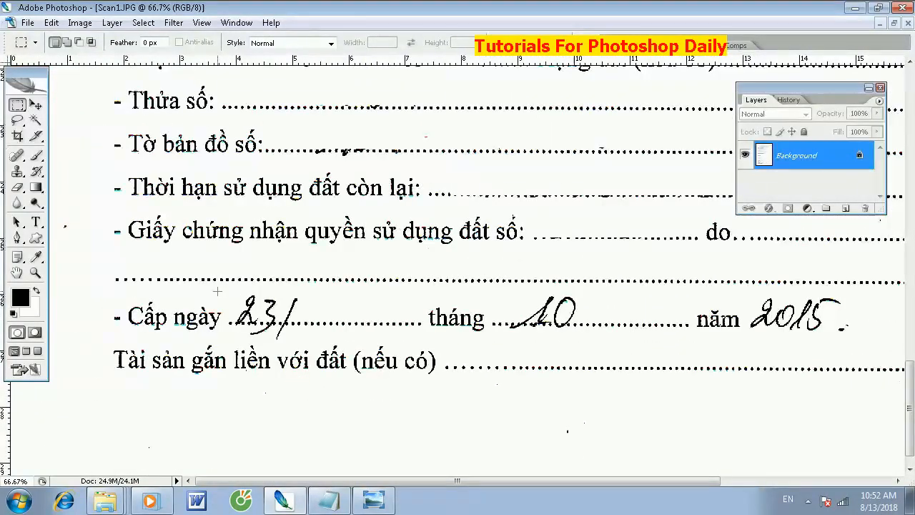
{"action": "left_click_drag", "start_coordinate": [292, 311], "coordinate": [319, 322]}
{"action": "key", "text": "Delete"}
{"action": "left_click_drag", "start_coordinate": [251, 334], "coordinate": [233, 324]}
{"action": "key", "text": "Delete"}
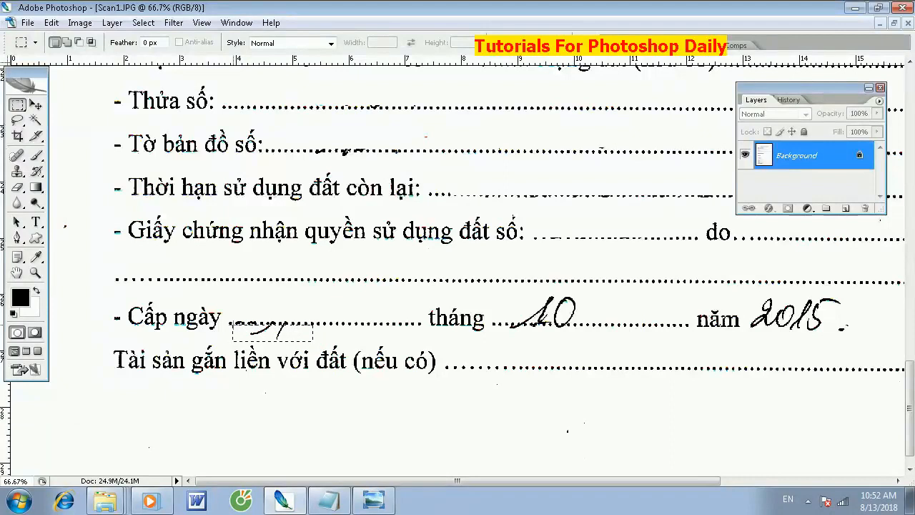
- Erase the handwritten month and year from the Cấp ngày line
{"action": "left_click_drag", "start_coordinate": [575, 317], "coordinate": [585, 323]}
{"action": "key", "text": "Delete"}
{"action": "left_click_drag", "start_coordinate": [503, 333], "coordinate": [502, 324]}
{"action": "key", "text": "Delete"}
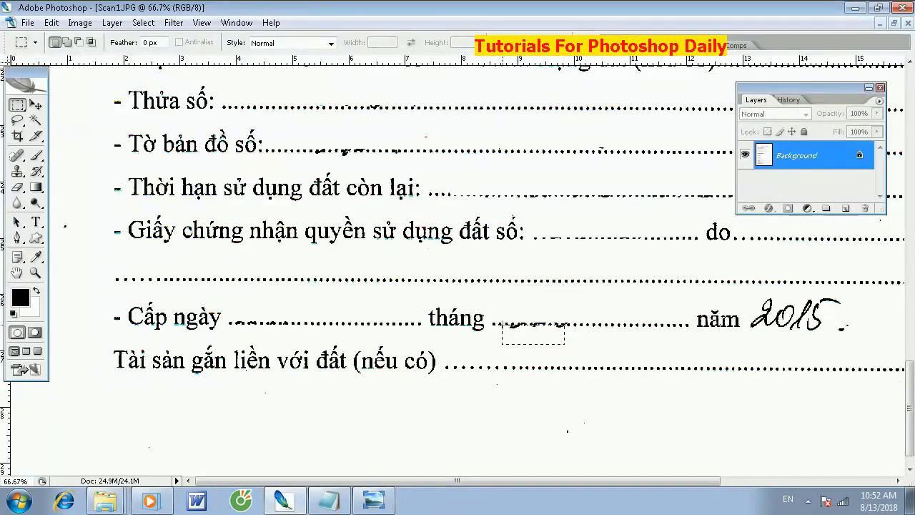
{"action": "left_click_drag", "start_coordinate": [710, 300], "coordinate": [496, 321]}
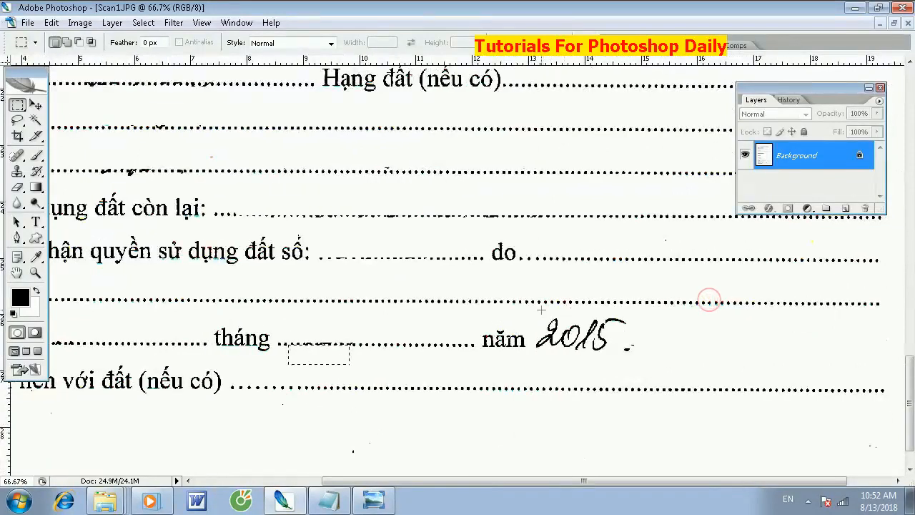
{"action": "mouse_move", "coordinate": [562, 329]}
{"action": "left_mouse_down"}
{"action": "mouse_move", "coordinate": [591, 344]}
{"action": "mouse_move", "coordinate": [635, 344]}
{"action": "mouse_move", "coordinate": [528, 346]}
{"action": "left_mouse_up"}
{"action": "key", "text": "Delete"}
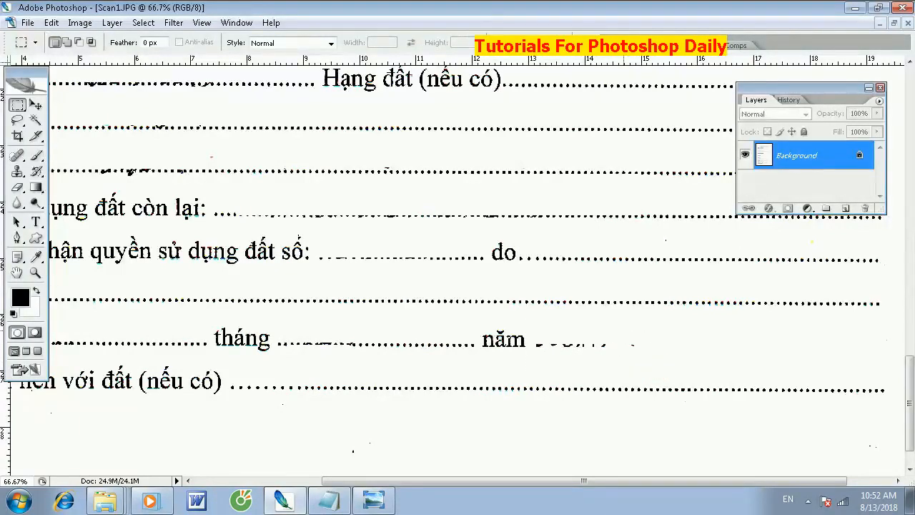
- Inspect the whole cleaned page and its upper section for leftover handwriting
{"action": "key", "text": "ctrl+minus"}
{"action": "key", "text": "ctrl+minus"}
{"action": "key", "text": "ctrl+minus"}
{"action": "key", "text": "ctrl+minus"}
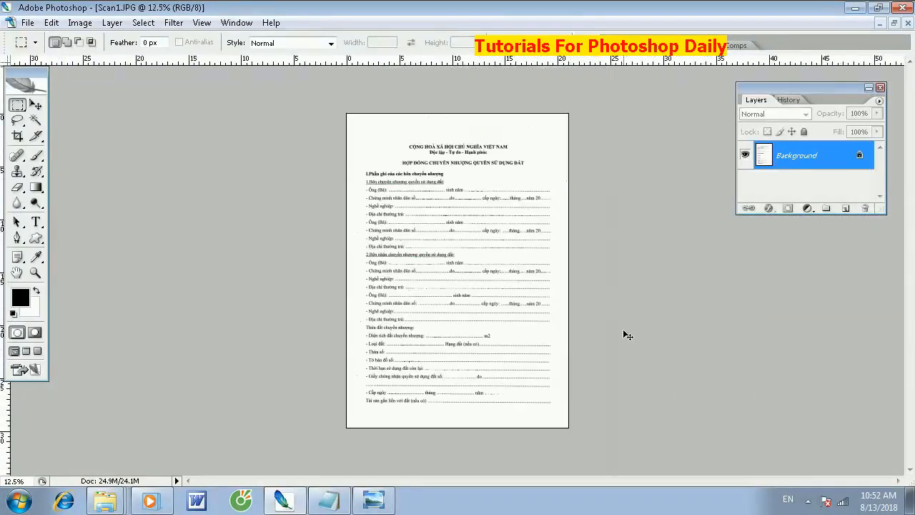
{"action": "key", "text": "ctrl+plus"}
{"action": "key", "text": "ctrl+plus"}
{"action": "key", "text": "ctrl+plus"}
{"action": "key", "text": "ctrl+plus"}
{"action": "left_click_drag", "start_coordinate": [477, 144], "coordinate": [413, 425]}
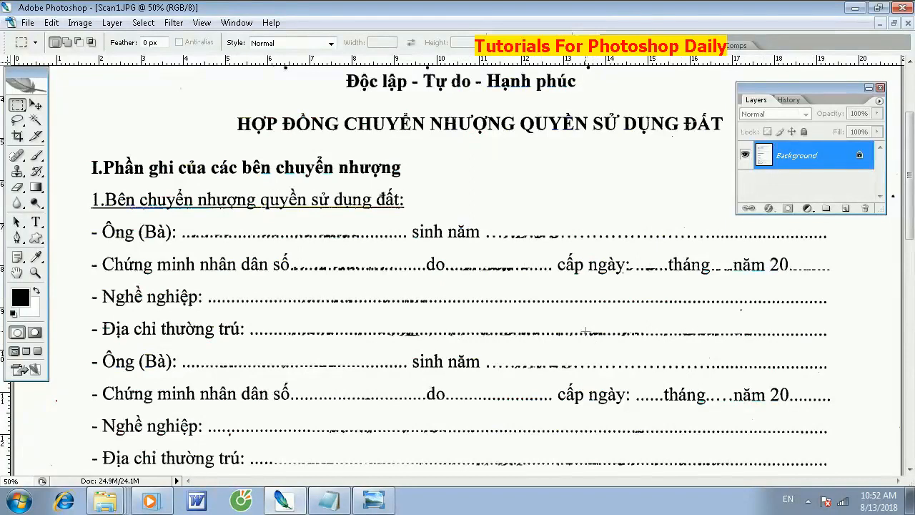
{"action": "key", "text": "ctrl+minus"}
{"action": "key", "text": "ctrl+minus"}
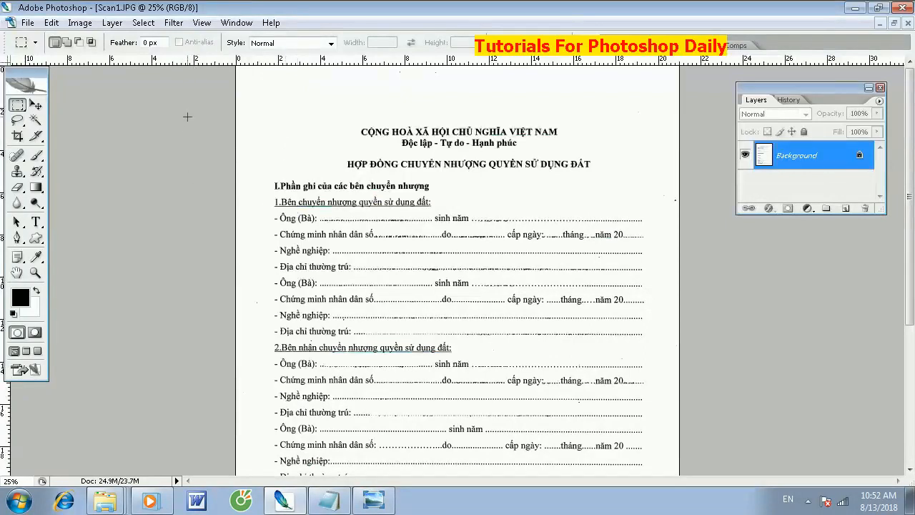
{"action": "key", "text": "ctrl+minus"}
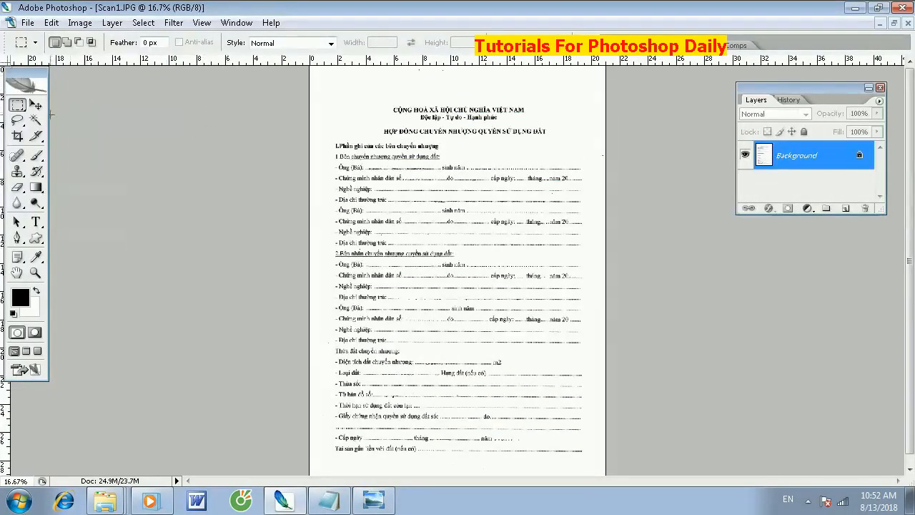
{"action": "left_click", "coordinate": [35, 120]}
{"action": "left_click", "coordinate": [348, 95]}
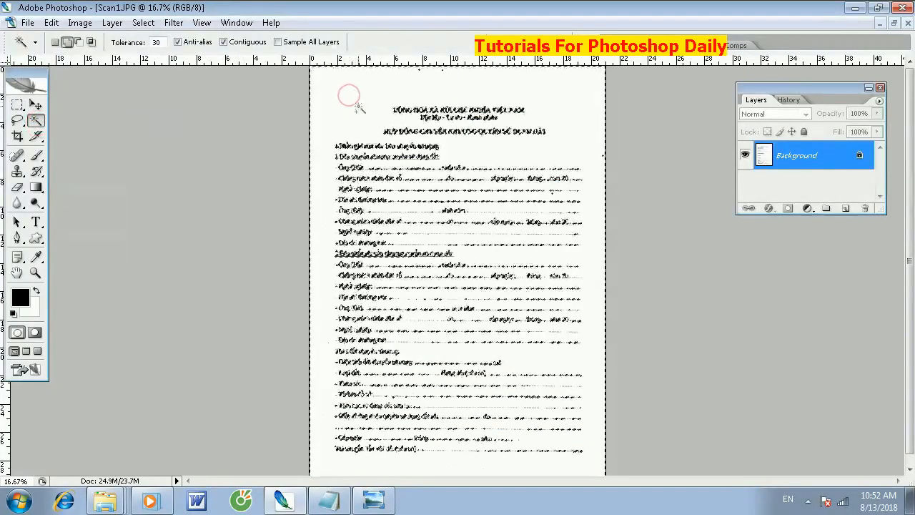
{"action": "key", "text": "ctrl+d"}
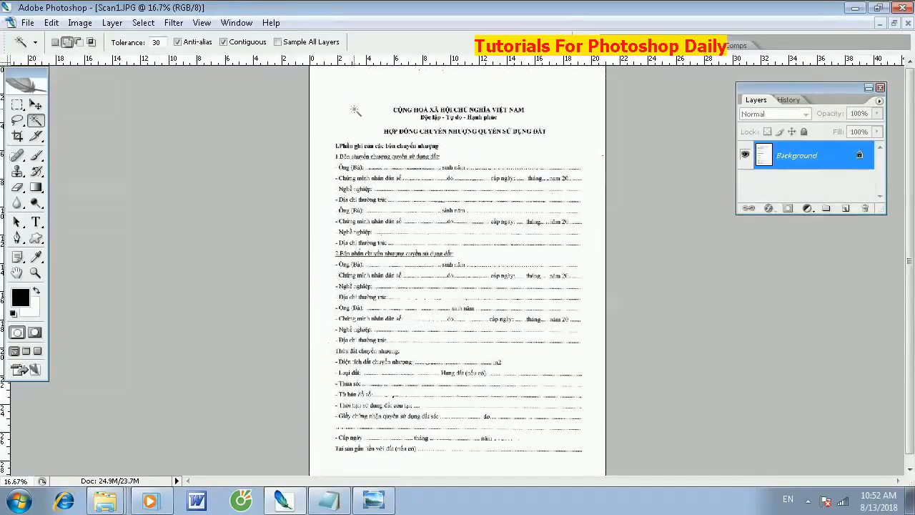
- Erase the stray specks from the blank margins of the page
{"action": "key", "text": "ctrl+plus"}
{"action": "key", "text": "ctrl+plus"}
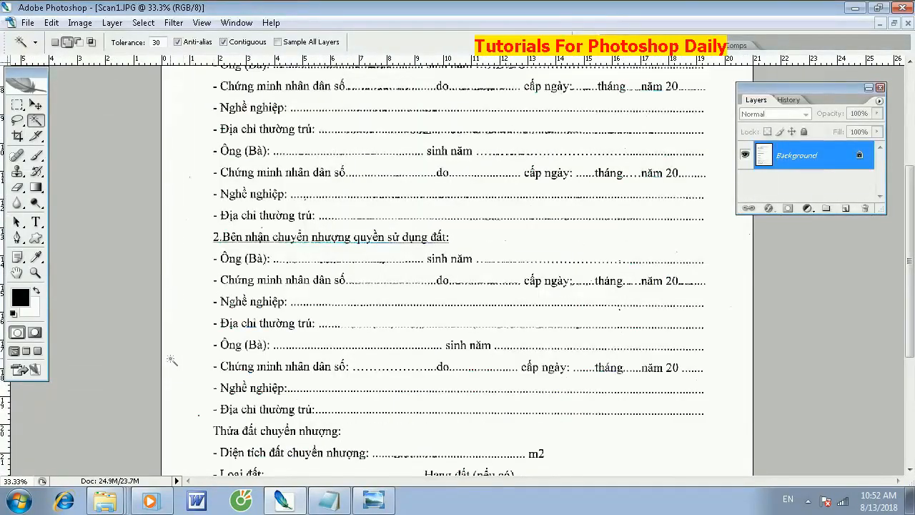
{"action": "key", "text": "m"}
{"action": "left_click_drag", "start_coordinate": [162, 310], "coordinate": [178, 394]}
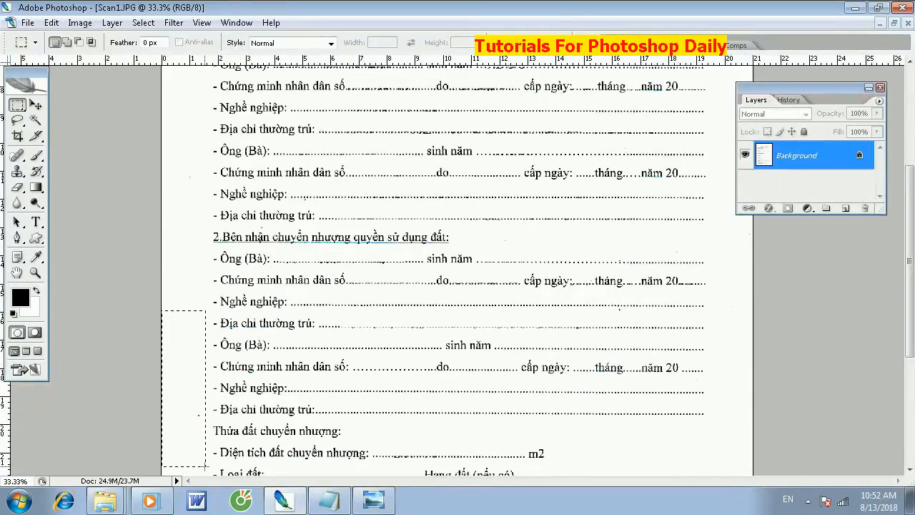
{"action": "key", "text": "ctrl+minus"}
{"action": "key", "text": "ctrl+minus"}
{"action": "key", "text": "ctrl+minus"}
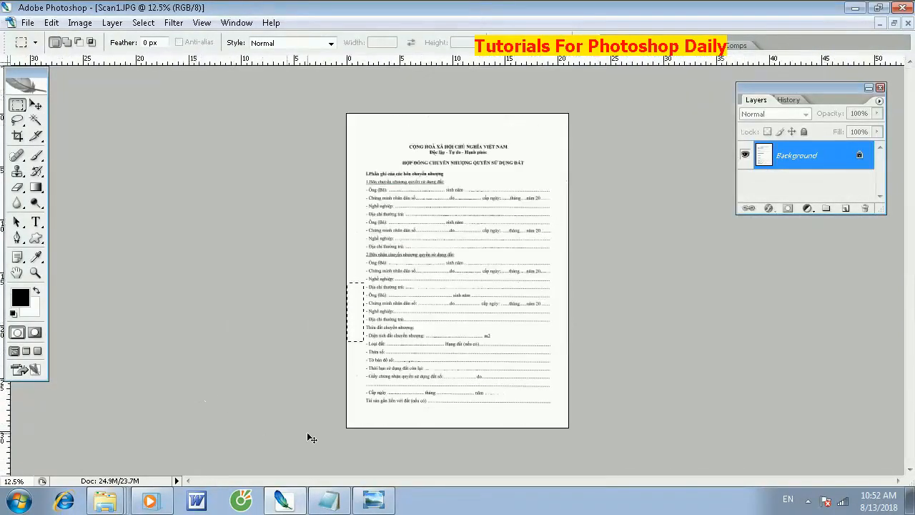
{"action": "left_click_drag", "start_coordinate": [308, 428], "coordinate": [292, 405]}
{"action": "key", "text": "Delete"}
{"action": "key", "text": "ctrl+plus"}
{"action": "key", "text": "ctrl+plus"}
{"action": "key", "text": "ctrl+plus"}
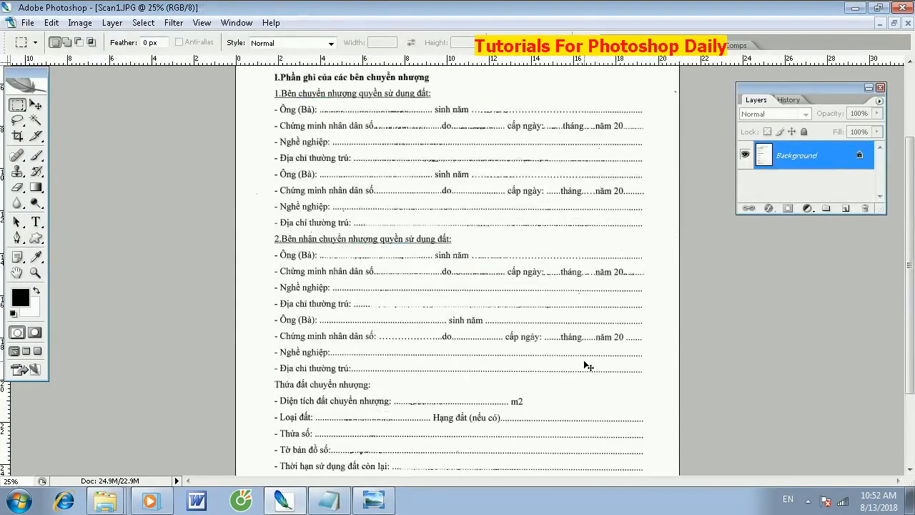
- Darken the printed text and dotted lines of the form with a Curves adjustment
{"action": "key", "text": "ctrl+minus"}
{"action": "key", "text": "ctrl+m"}
{"action": "left_click", "coordinate": [596, 353]}
{"action": "left_click_drag", "start_coordinate": [571, 377], "coordinate": [572, 395]}
{"action": "left_click_drag", "start_coordinate": [597, 353], "coordinate": [613, 367]}
{"action": "left_click_drag", "start_coordinate": [574, 397], "coordinate": [592, 401]}
{"action": "key", "text": "Return"}
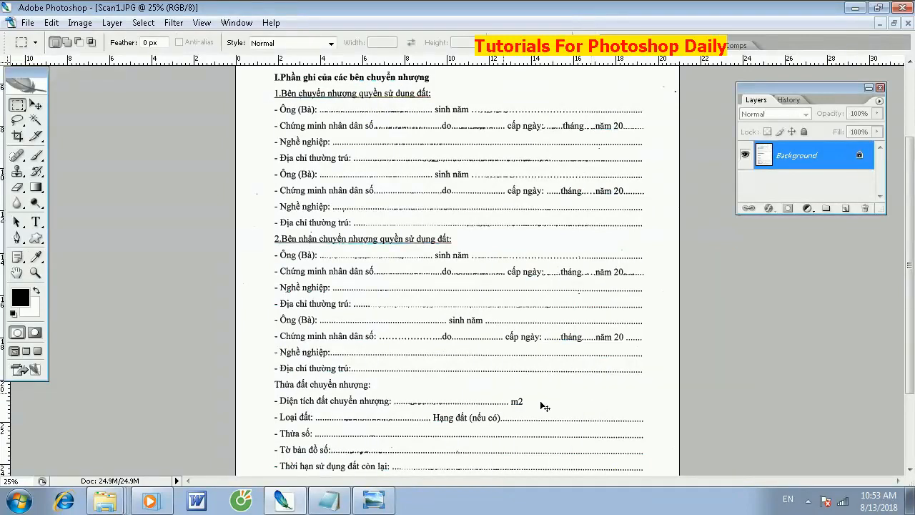
- Examine the adjusted form up close and as a full page
{"action": "key", "text": "ctrl+plus"}
{"action": "key", "text": "ctrl+plus"}
{"action": "key", "text": "ctrl+plus"}
{"action": "key", "text": "ctrl+minus"}
{"action": "key", "text": "ctrl+minus"}
{"action": "key", "text": "ctrl+minus"}
{"action": "key", "text": "ctrl+minus"}
{"action": "key", "text": "ctrl+minus"}
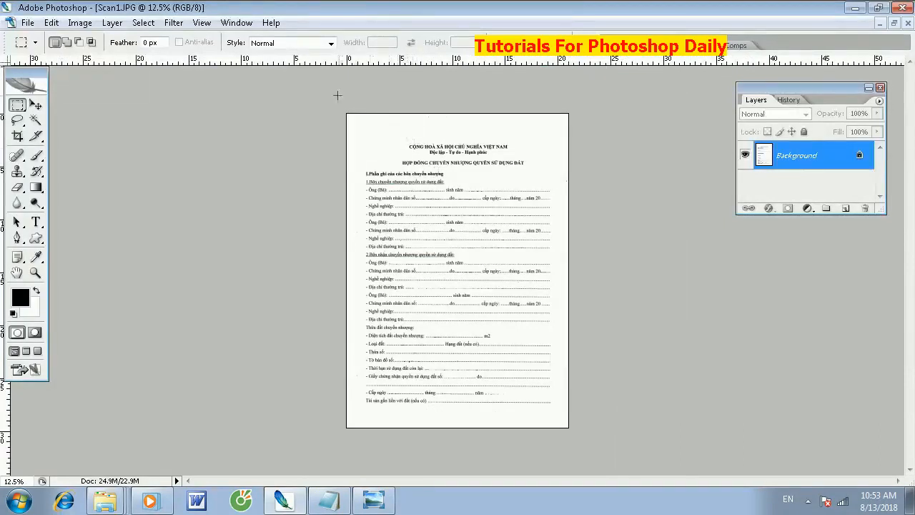
{"action": "left_click_drag", "start_coordinate": [322, 90], "coordinate": [597, 128]}
{"action": "left_click", "coordinate": [583, 120]}
- Save the form as a maximum-quality JPEG named "giay chuyen nhuong quyen su dung dat" in the Word folder on drive D
{"action": "key", "text": "ctrl+shift+s"}
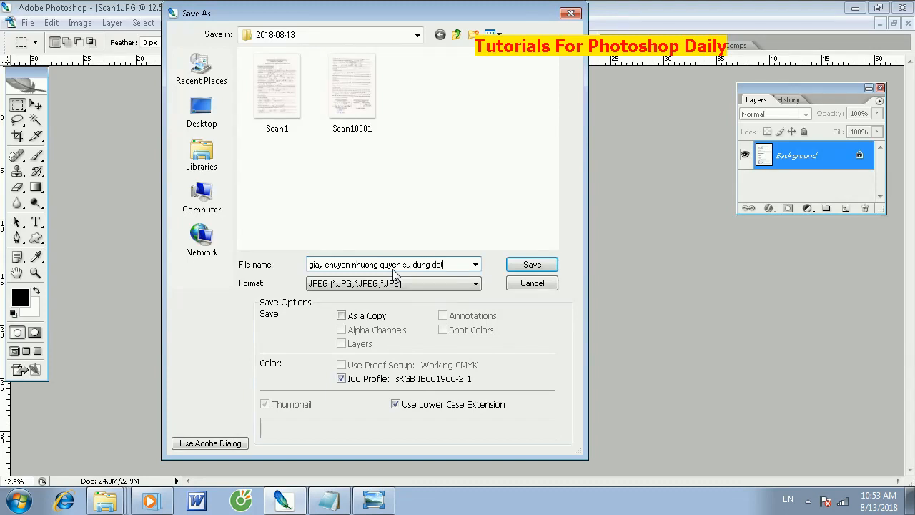
{"action": "left_click", "coordinate": [196, 207]}
{"action": "double_click", "coordinate": [326, 118]}
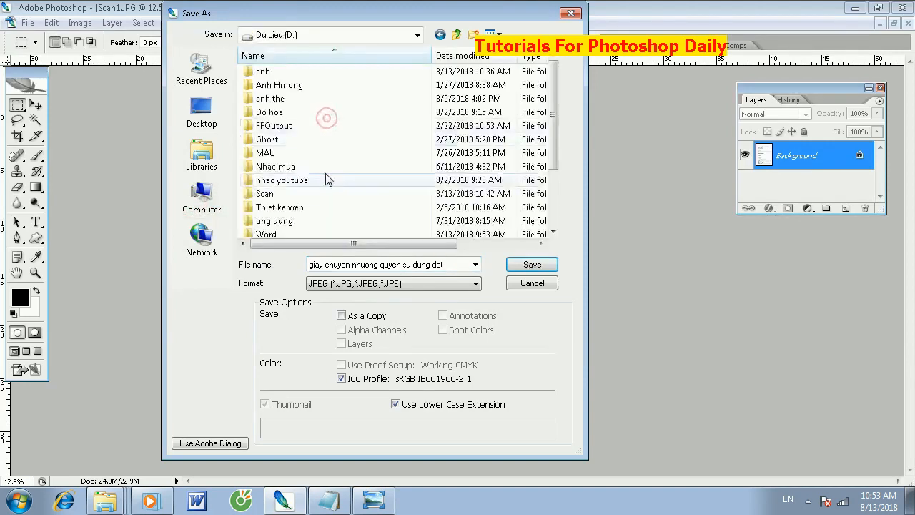
{"action": "scroll", "coordinate": [289, 207], "scroll_direction": "down", "scroll_amount": 1}
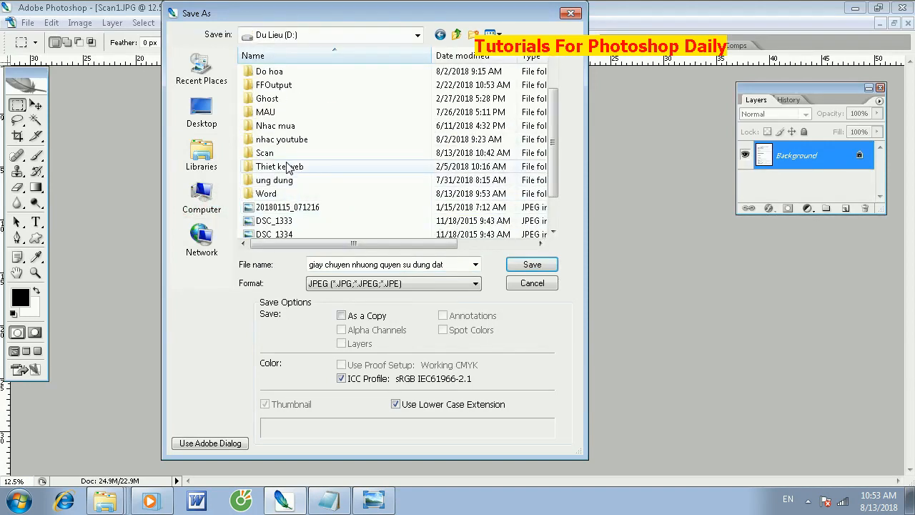
{"action": "double_click", "coordinate": [281, 194]}
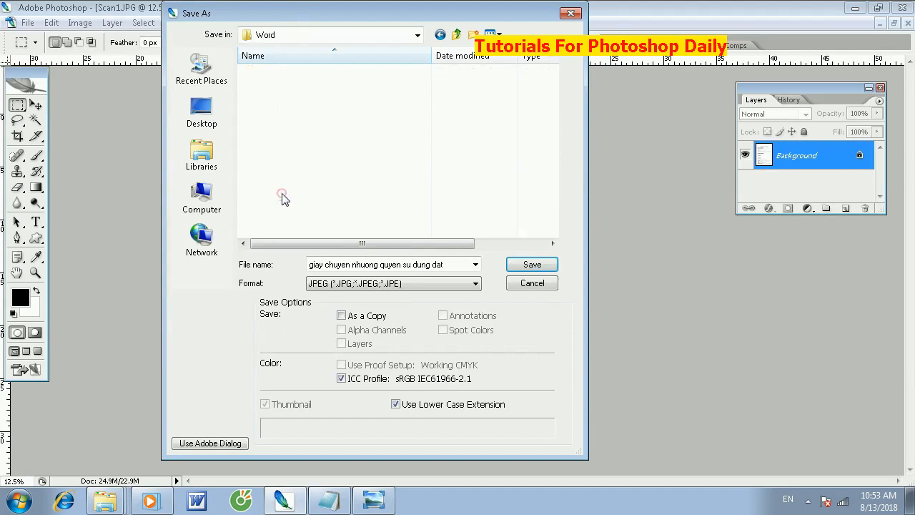
{"action": "left_click", "coordinate": [514, 266]}
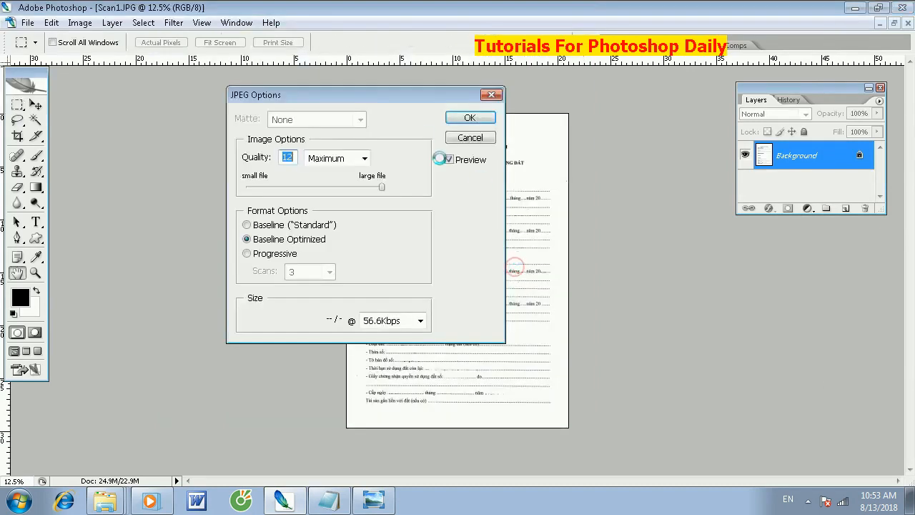
{"action": "left_click", "coordinate": [468, 118]}
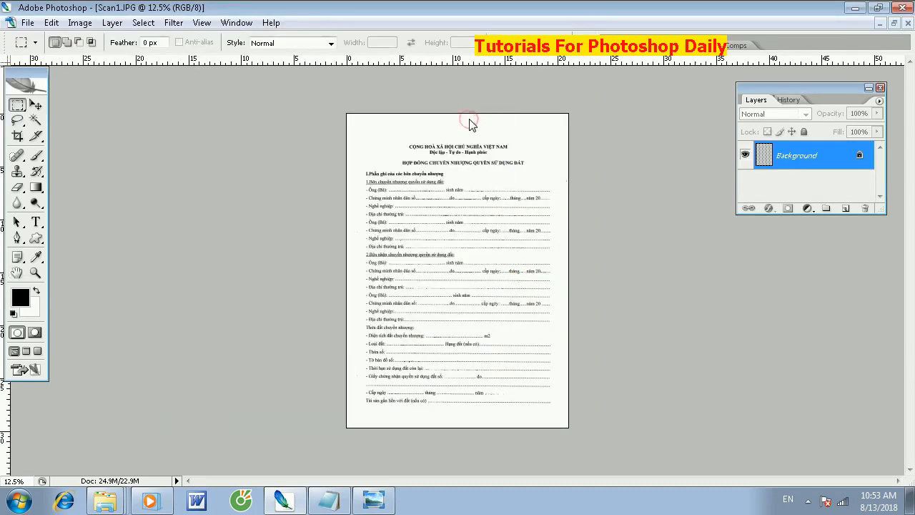
- Switch to Windows Photo Viewer to view the original filled-in scan
{"action": "left_click", "coordinate": [363, 492]}
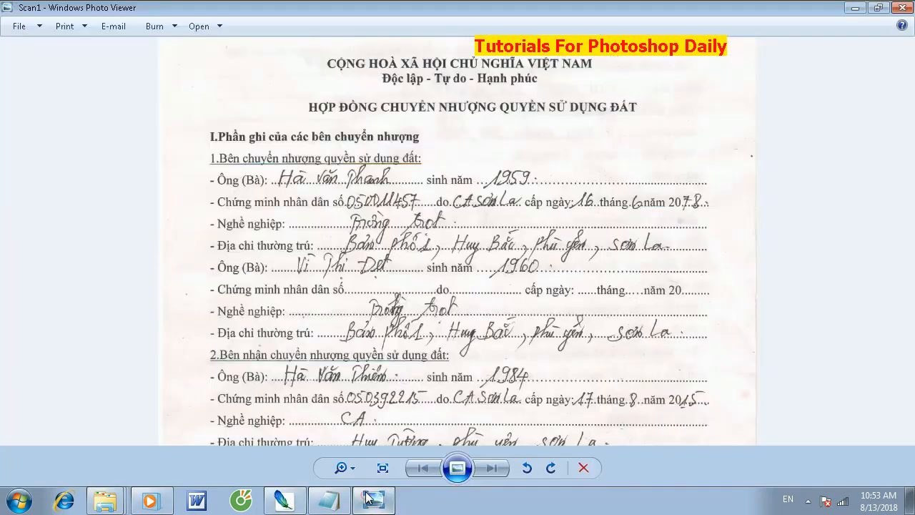
- Close the original scan in Windows Photo Viewer and inspect the cleaned form in Photoshop up close and as a full page
{"action": "left_click", "coordinate": [902, 7]}
{"action": "key", "text": "ctrl+plus"}
{"action": "key", "text": "ctrl+plus"}
{"action": "key", "text": "ctrl+plus"}
{"action": "key", "text": "ctrl+plus"}
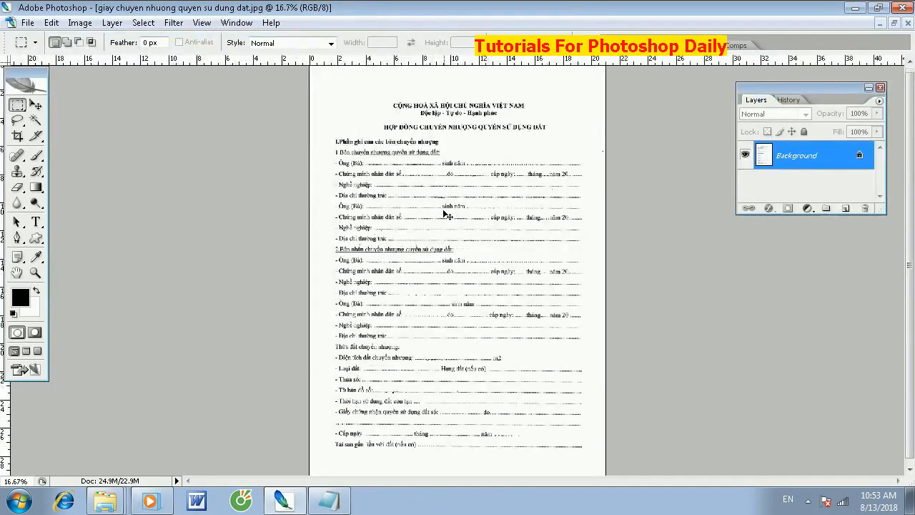
{"action": "key", "text": "ctrl+minus"}
{"action": "key", "text": "ctrl+minus"}
{"action": "key", "text": "ctrl+minus"}
{"action": "key", "text": "ctrl+minus"}
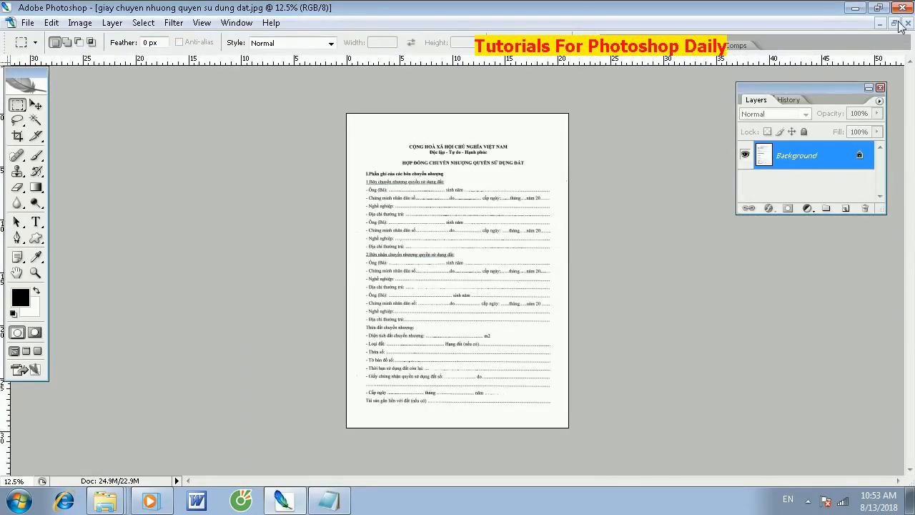
- Restore the document windows to floating size and move the gh.psd photo window away from the form
{"action": "left_click", "coordinate": [894, 24]}
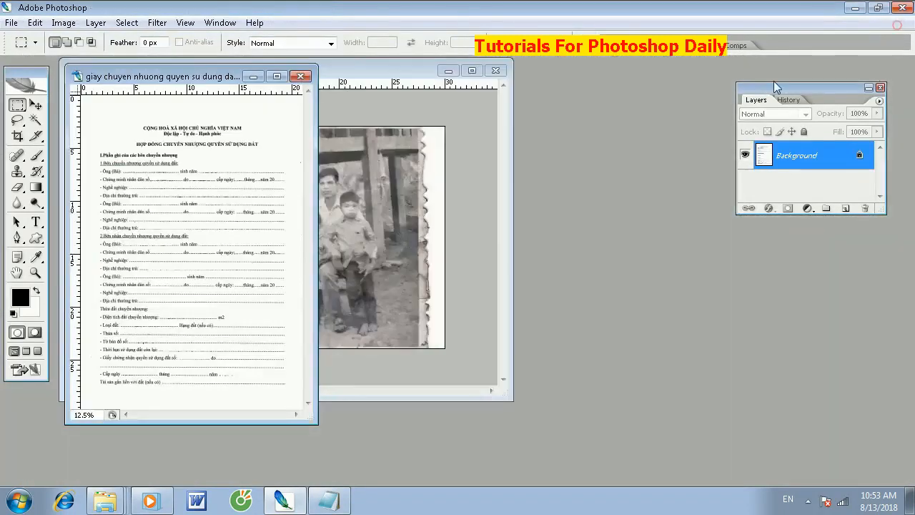
{"action": "left_click_drag", "start_coordinate": [400, 75], "coordinate": [515, 118]}
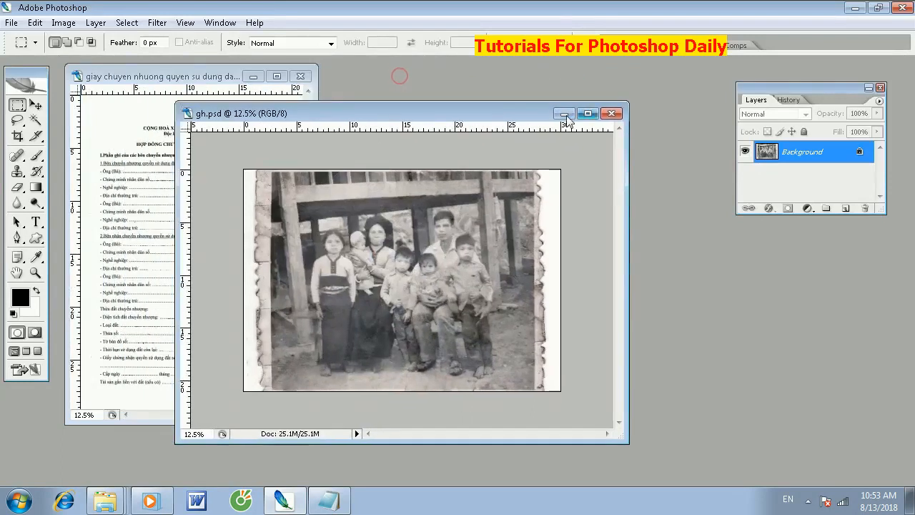
{"action": "left_click", "coordinate": [611, 114]}
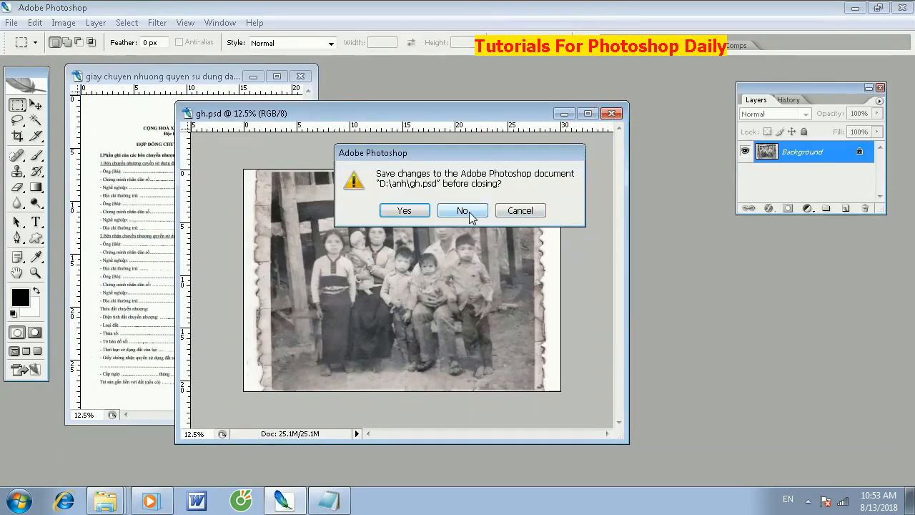
{"action": "left_click", "coordinate": [518, 211]}
{"action": "left_click_drag", "start_coordinate": [514, 117], "coordinate": [647, 139]}
- Save the gh photo as a JPEG in the anh folder and close its window
{"action": "key", "text": "ctrl+shift+s"}
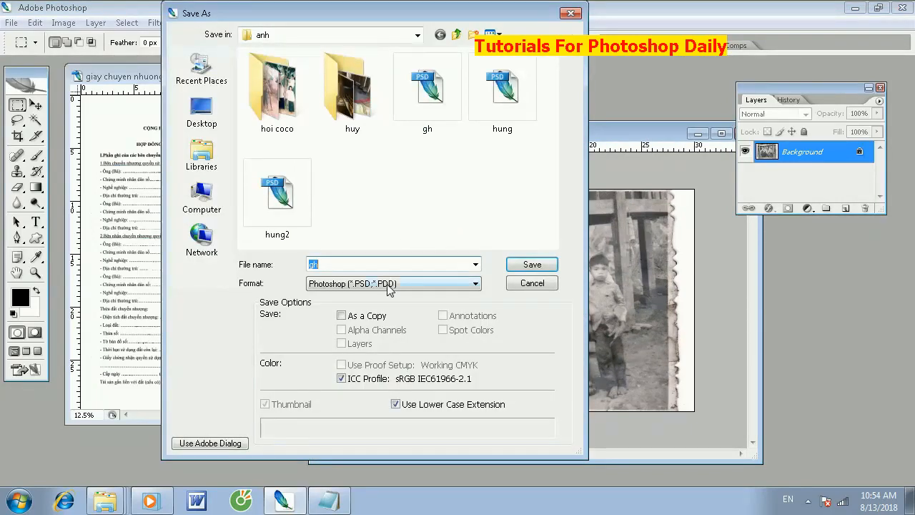
{"action": "left_click", "coordinate": [389, 286]}
{"action": "left_click", "coordinate": [381, 348]}
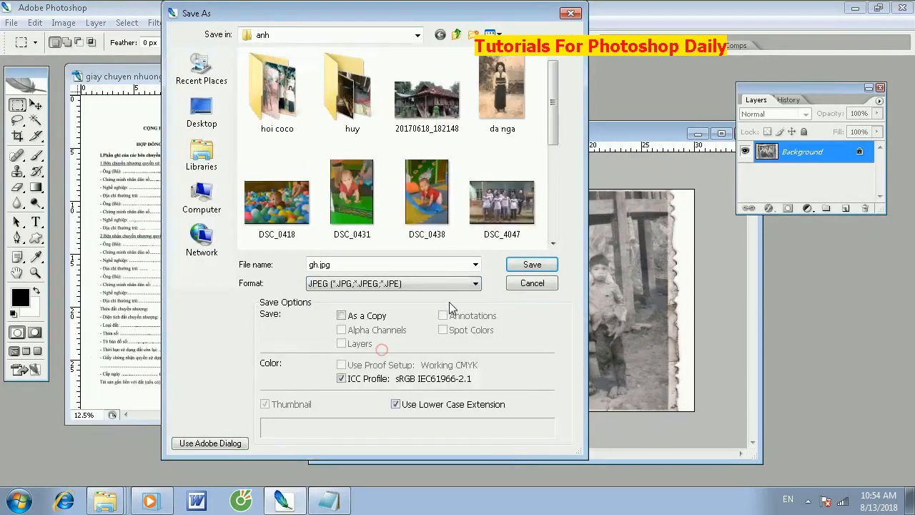
{"action": "left_click", "coordinate": [531, 264]}
{"action": "left_click", "coordinate": [475, 120]}
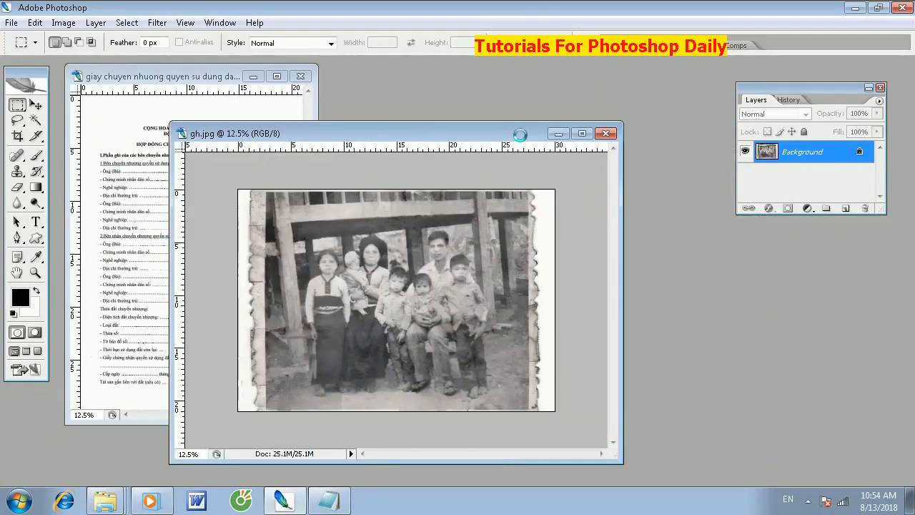
{"action": "left_click", "coordinate": [601, 133]}
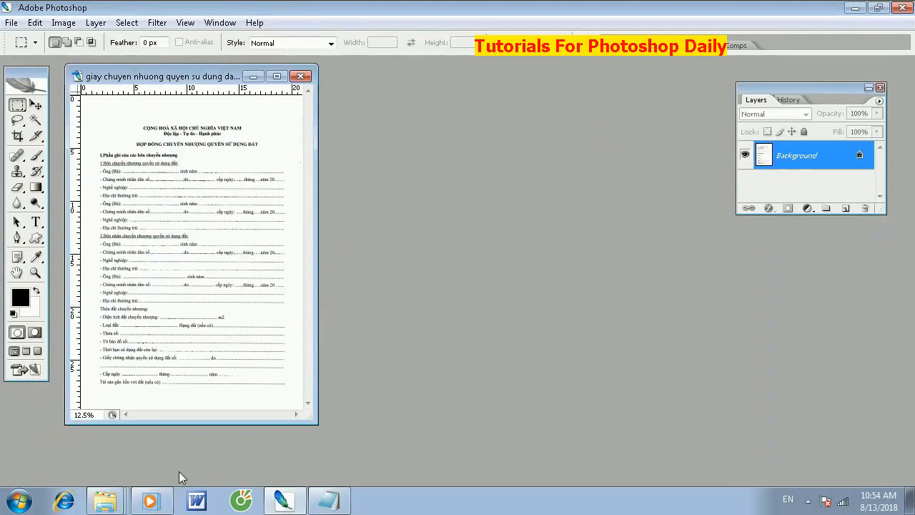
- Open Scan10001 from the Scan\2018-08-13 folder on drive D in Photoshop and maximize its document window
{"action": "left_click", "coordinate": [105, 501]}
{"action": "left_click", "coordinate": [113, 465]}
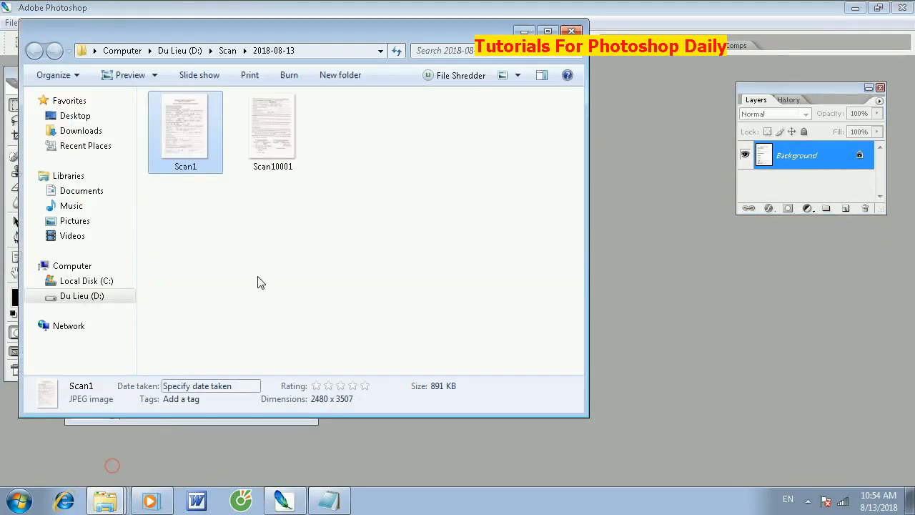
{"action": "left_click", "coordinate": [281, 138]}
{"action": "right_click", "coordinate": [279, 137]}
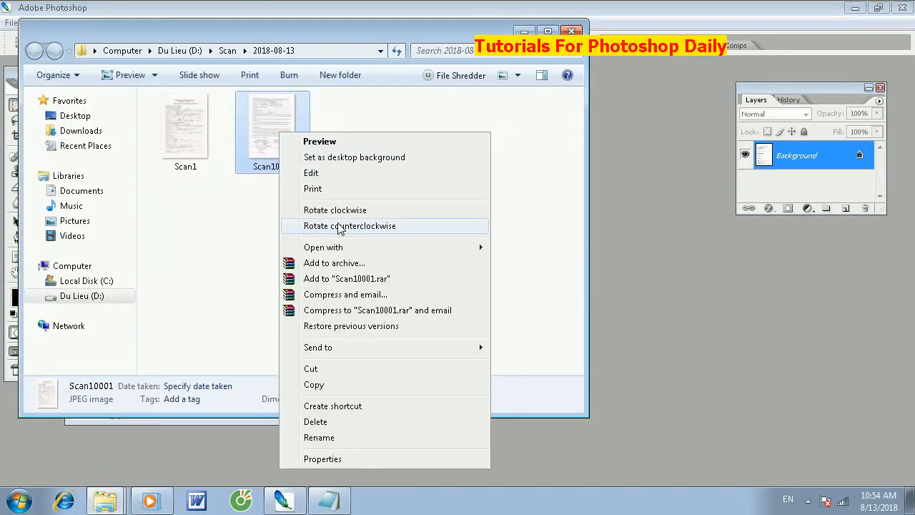
{"action": "left_click", "coordinate": [347, 248]}
{"action": "left_click", "coordinate": [524, 249]}
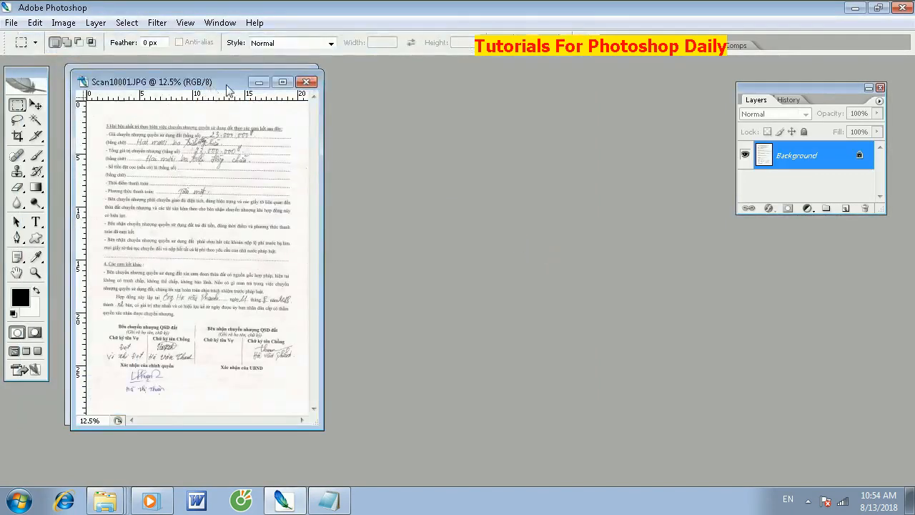
{"action": "left_click_drag", "start_coordinate": [211, 87], "coordinate": [505, 115]}
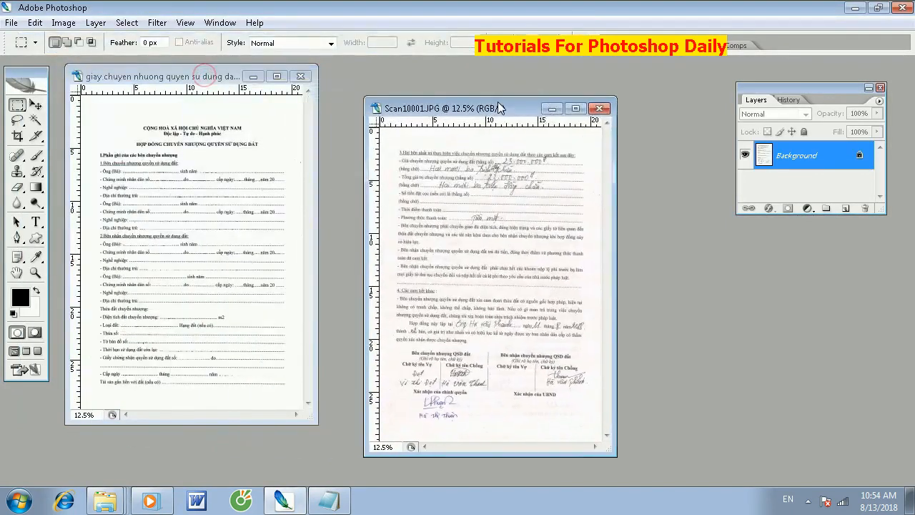
{"action": "left_click", "coordinate": [576, 107]}
{"action": "key", "text": "ctrl+plus"}
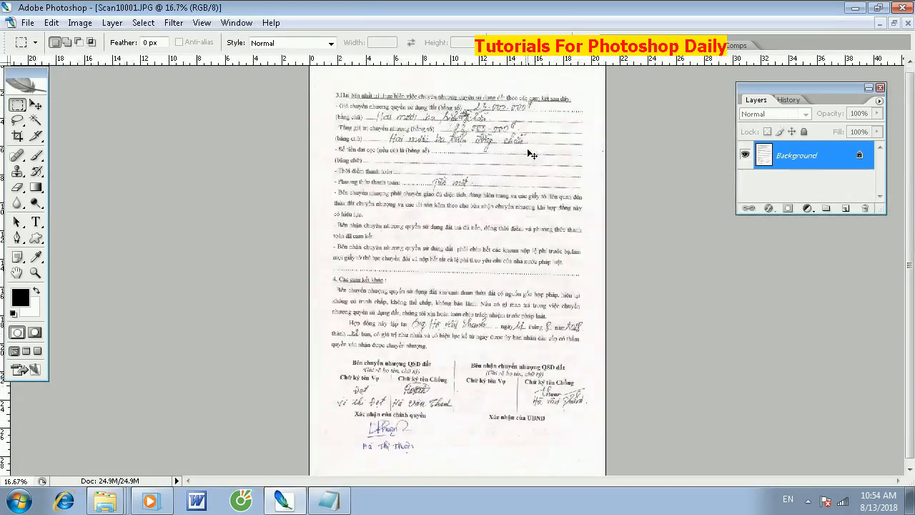
- Darken the printed text and whiten the background of the second page with a Curves adjustment
{"action": "key", "text": "ctrl+m"}
{"action": "left_click_drag", "start_coordinate": [598, 350], "coordinate": [606, 355]}
{"action": "left_click_drag", "start_coordinate": [567, 395], "coordinate": [615, 416]}
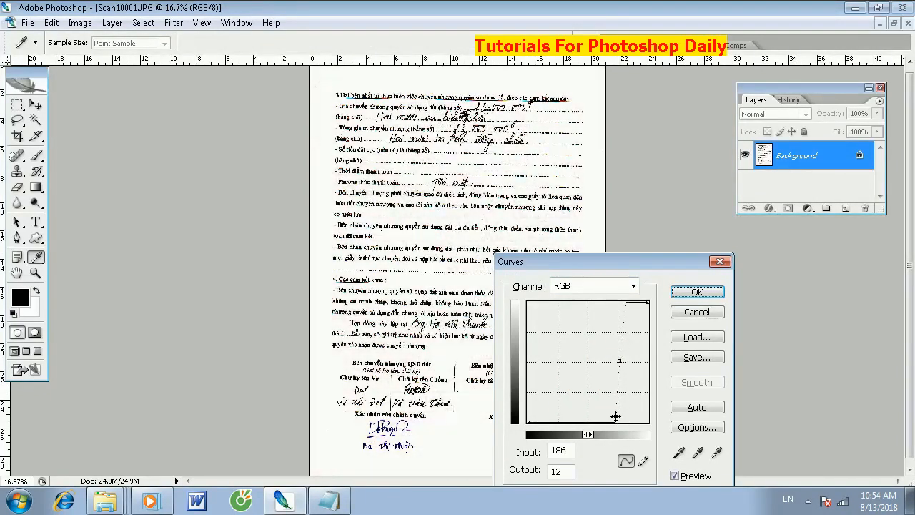
{"action": "key", "text": "Return"}
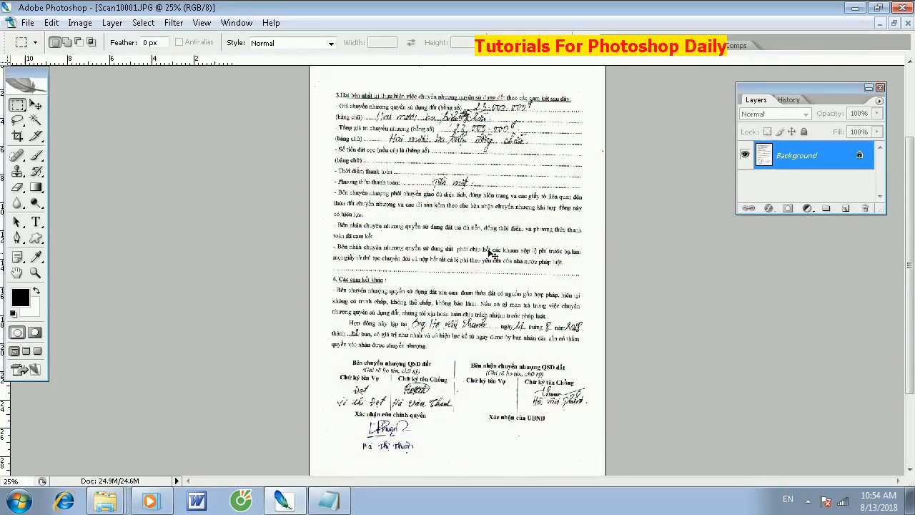
- Place a vertical guide along the text's left margin and a horizontal guide across the payment paragraph
{"action": "key", "text": "ctrl+plus"}
{"action": "key", "text": "ctrl+plus"}
{"action": "key", "text": "ctrl+minus"}
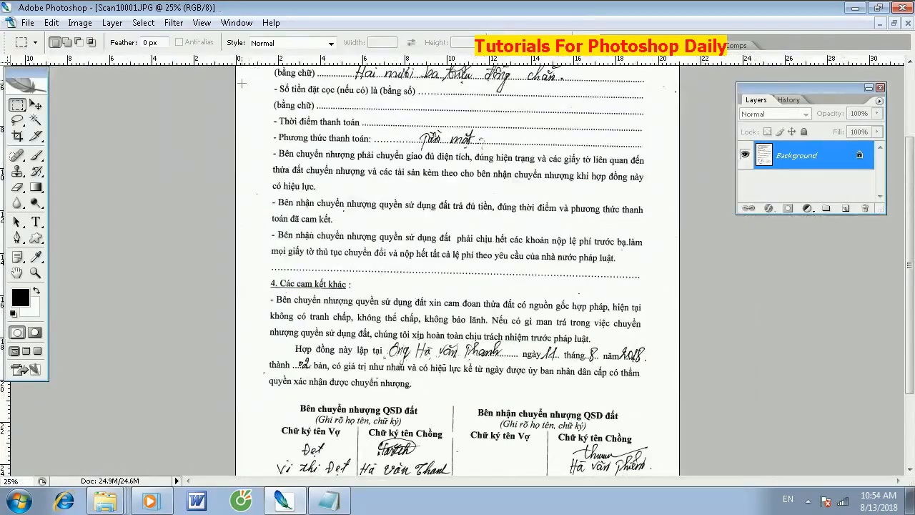
{"action": "left_click_drag", "start_coordinate": [3, 429], "coordinate": [271, 381]}
{"action": "left_click_drag", "start_coordinate": [279, 59], "coordinate": [272, 176]}
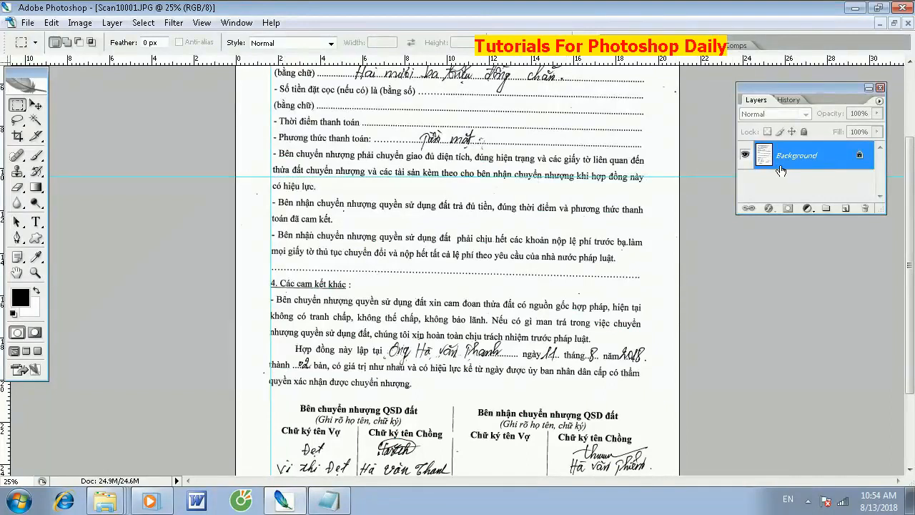
- Unlock the background as a regular layer, rotate it -1.2° to align the text with the guides, and flatten the image
{"action": "double_click", "coordinate": [785, 162]}
{"action": "key", "text": "Return"}
{"action": "key", "text": "ctrl+minus"}
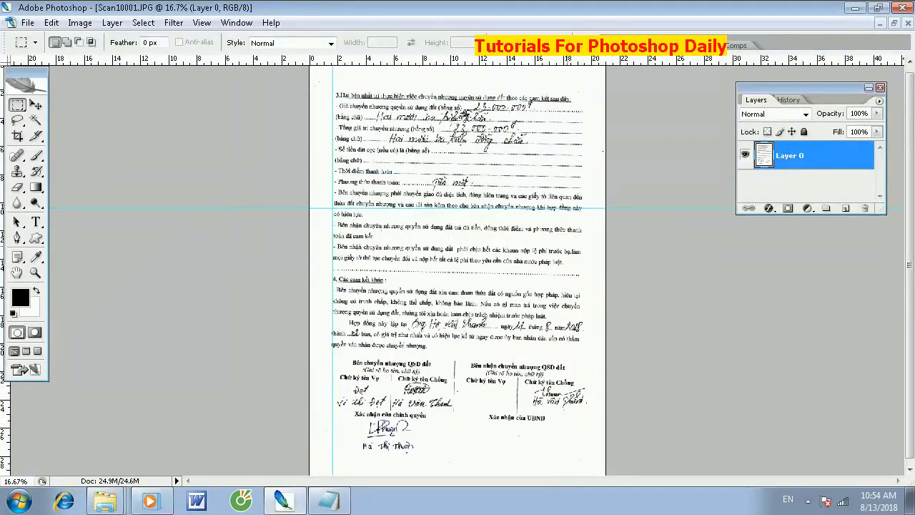
{"action": "key", "text": "ctrl+t"}
{"action": "mouse_move", "coordinate": [635, 135]}
{"action": "left_mouse_down"}
{"action": "mouse_move", "coordinate": [666, 119]}
{"action": "mouse_move", "coordinate": [627, 147]}
{"action": "left_mouse_up"}
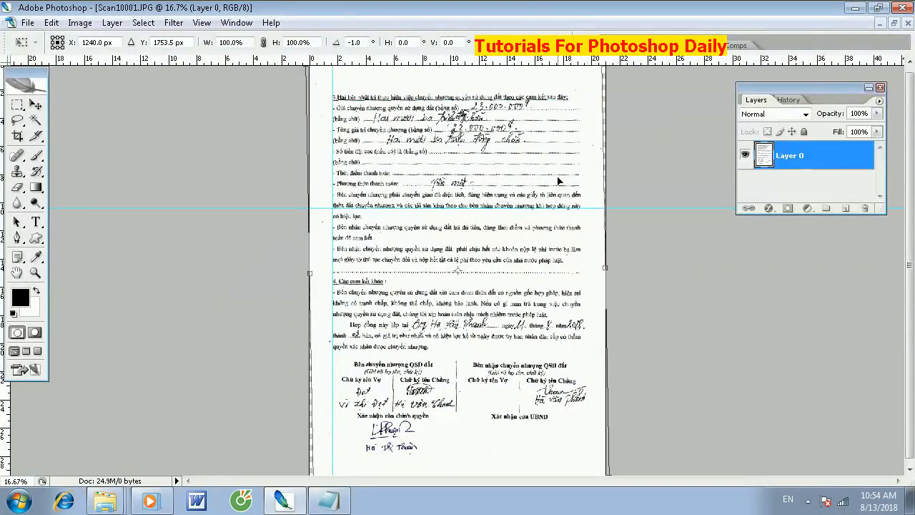
{"action": "key", "text": "ctrl+plus"}
{"action": "key", "text": "ctrl+plus"}
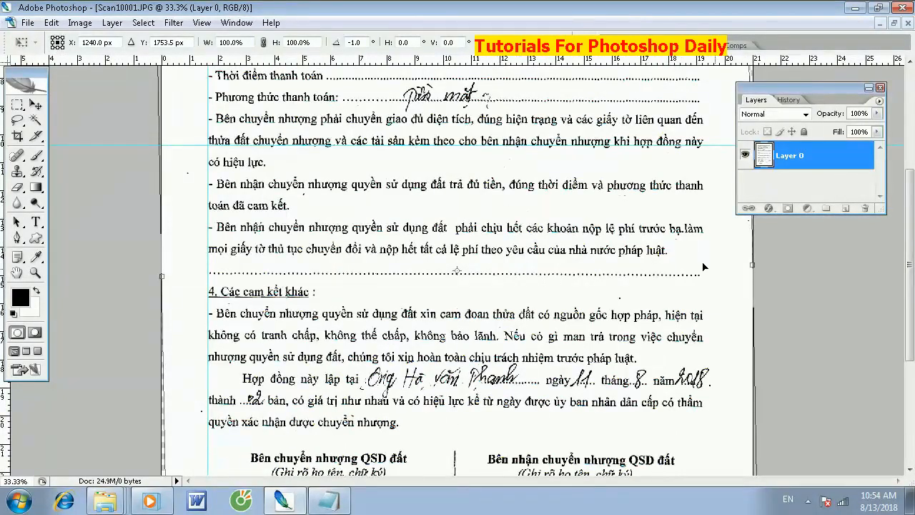
{"action": "left_click_drag", "start_coordinate": [807, 288], "coordinate": [810, 288]}
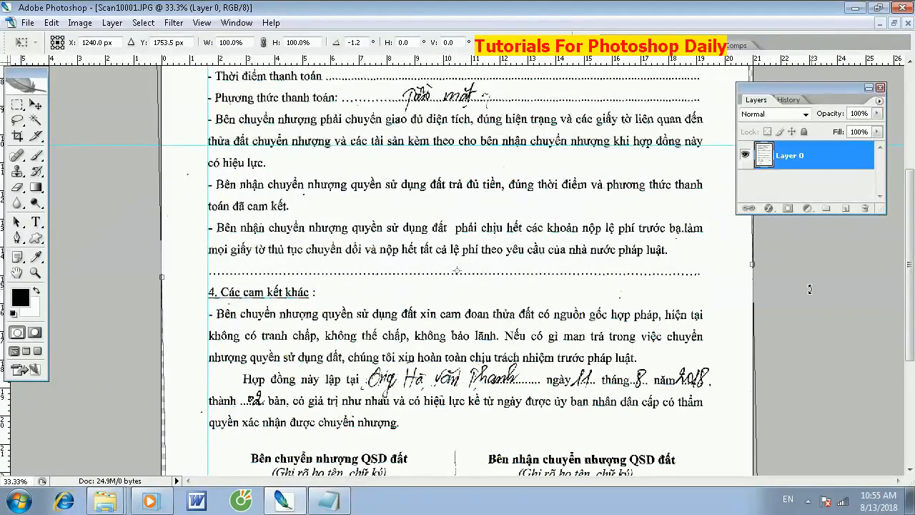
{"action": "key", "text": "Return"}
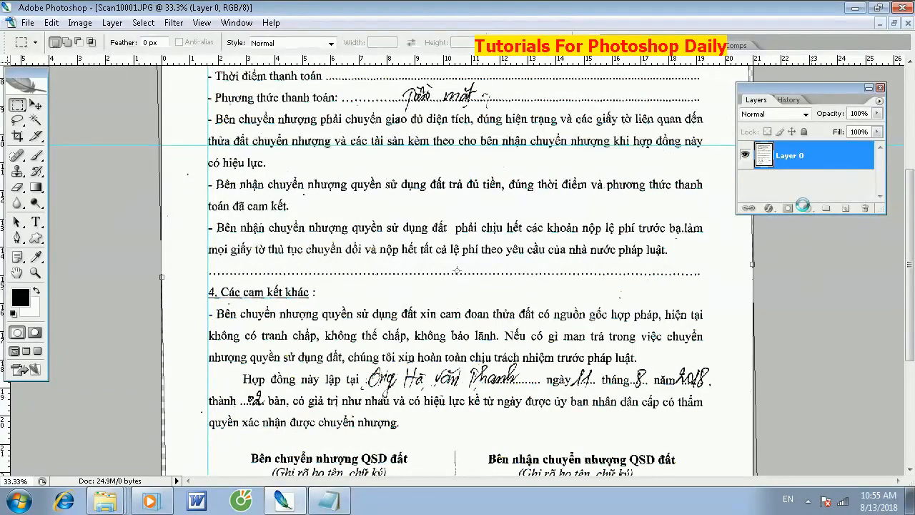
{"action": "right_click", "coordinate": [815, 155]}
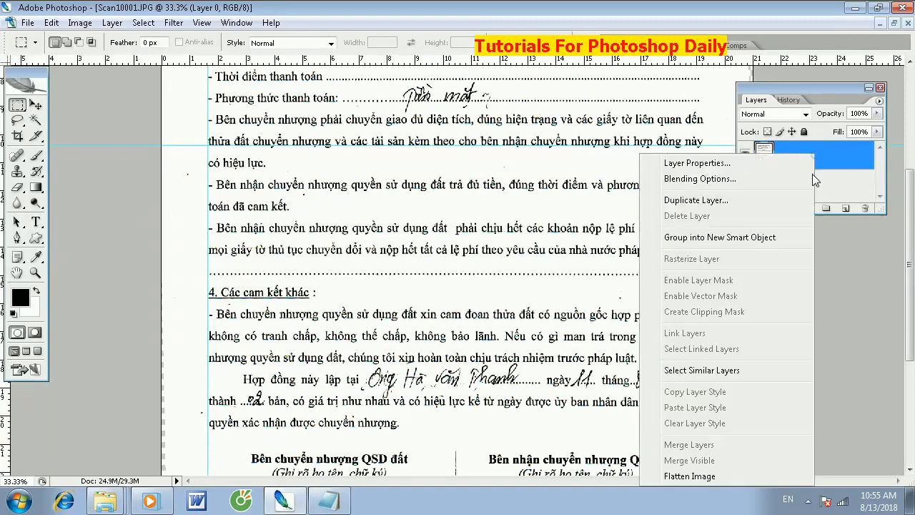
{"action": "left_click", "coordinate": [675, 476]}
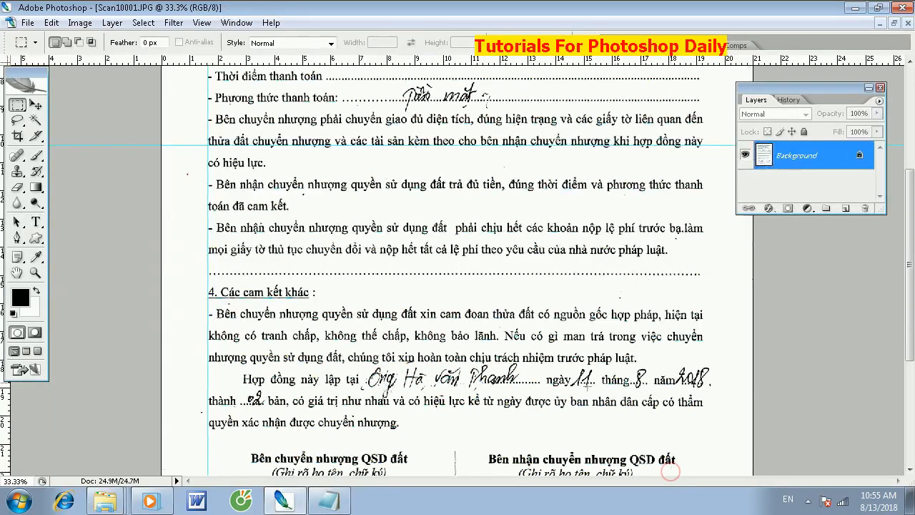
- Erase the handwritten amount from the first transfer price line (bằng số), including the stroke touching the underlined heading
{"action": "left_click_drag", "start_coordinate": [370, 143], "coordinate": [339, 379]}
{"action": "key", "text": "ctrl+plus"}
{"action": "key", "text": "ctrl+plus"}
{"action": "left_click_drag", "start_coordinate": [505, 143], "coordinate": [376, 357]}
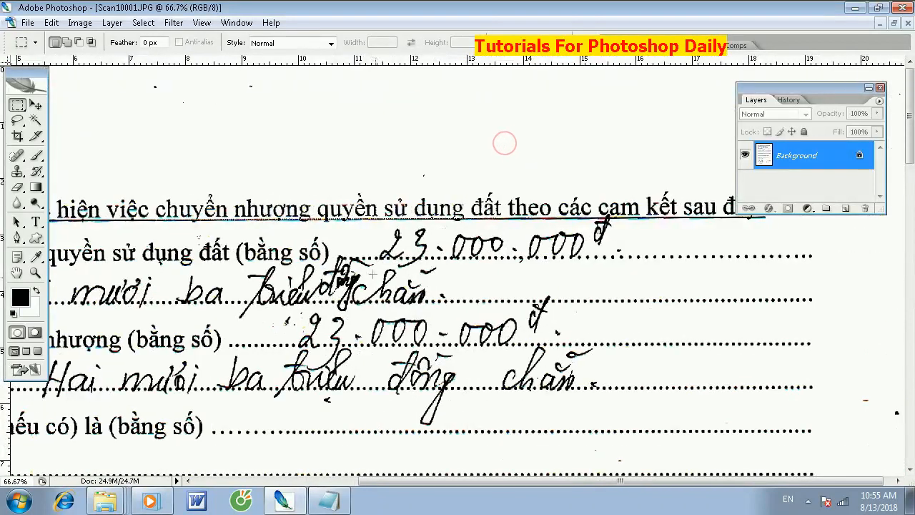
{"action": "left_click_drag", "start_coordinate": [371, 225], "coordinate": [631, 255]}
{"action": "key", "text": "Delete"}
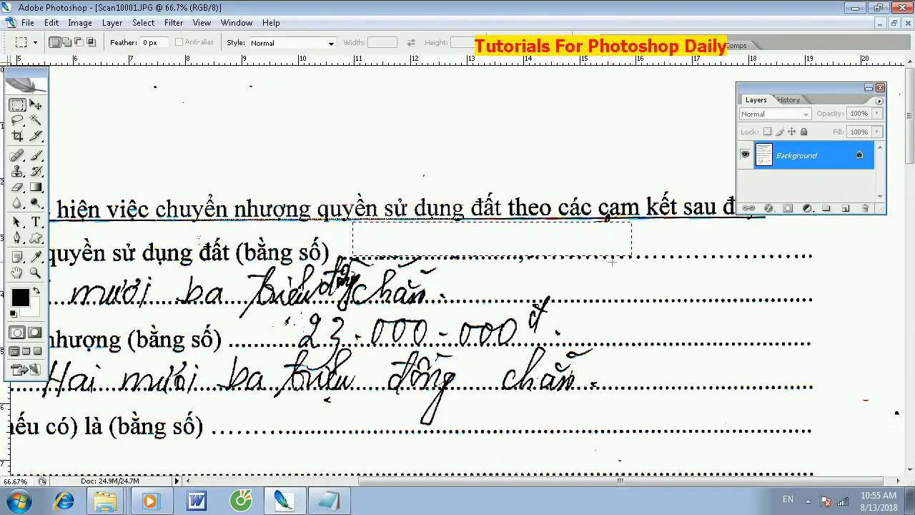
{"action": "left_click_drag", "start_coordinate": [595, 231], "coordinate": [583, 221]}
- Erase the last handwritten words on the first "bằng chữ" line and the handwritten amount on the "Tổng giá trị chuyển nhượng" line
{"action": "mouse_move", "coordinate": [265, 294]}
{"action": "left_mouse_down"}
{"action": "mouse_move", "coordinate": [236, 285]}
{"action": "mouse_move", "coordinate": [230, 267]}
{"action": "left_mouse_up"}
{"action": "key", "text": "Delete"}
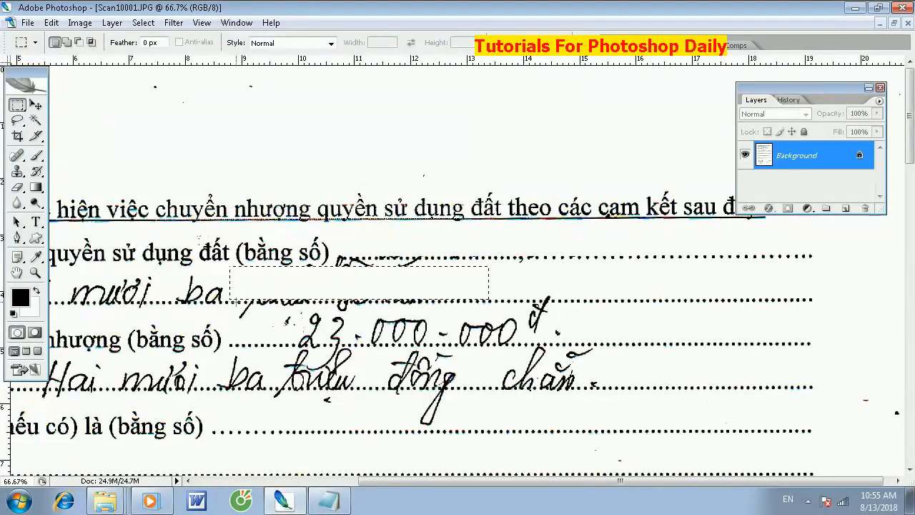
{"action": "left_click_drag", "start_coordinate": [234, 303], "coordinate": [594, 346]}
{"action": "key", "text": "Delete"}
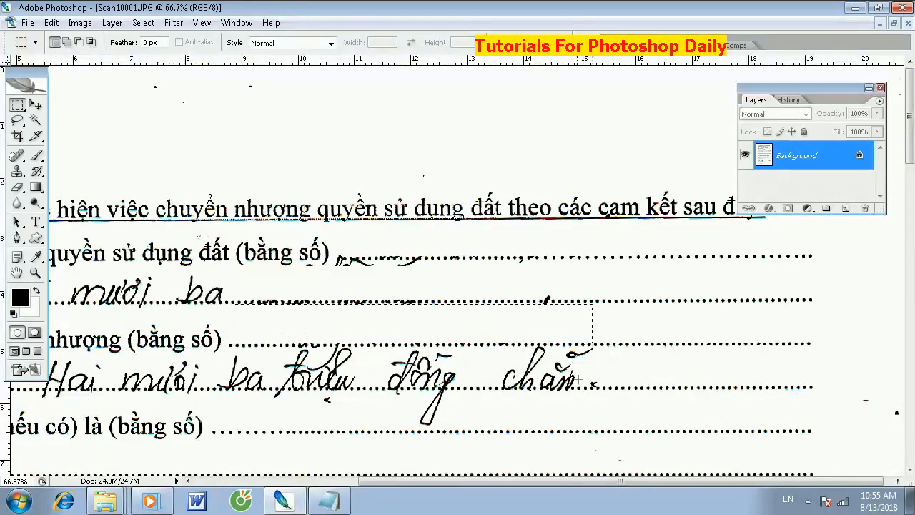
- Erase the handwriting on the second "bằng chữ" line and the long stroke hanging into the "Số tiền đặt cọc" line
{"action": "mouse_move", "coordinate": [640, 386]}
{"action": "left_mouse_down"}
{"action": "mouse_move", "coordinate": [572, 354]}
{"action": "mouse_move", "coordinate": [223, 346]}
{"action": "left_mouse_up"}
{"action": "key", "text": "Delete"}
{"action": "key", "text": "space"}
{"action": "left_click_drag", "start_coordinate": [275, 324], "coordinate": [463, 311]}
{"action": "left_click_drag", "start_coordinate": [207, 342], "coordinate": [432, 377]}
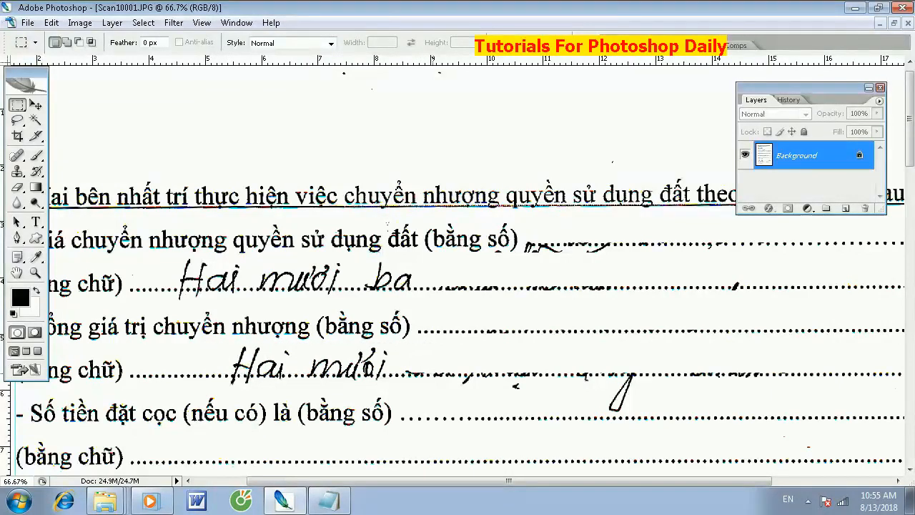
{"action": "key", "text": "Delete"}
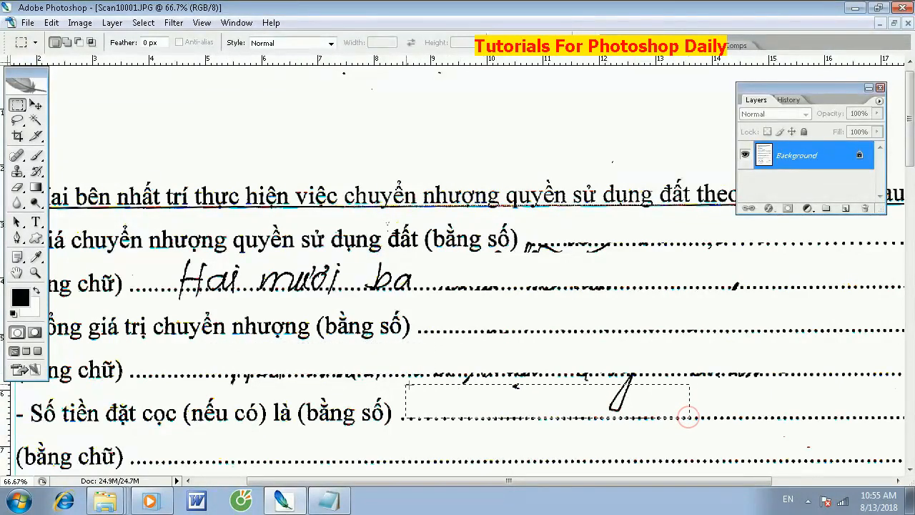
{"action": "left_click_drag", "start_coordinate": [687, 416], "coordinate": [409, 376]}
{"action": "key", "text": "Delete"}
- Erase the remaining handwritten words on the first "bằng chữ" line and the leftover pen marks around the first two dotted lines
{"action": "left_click_drag", "start_coordinate": [153, 257], "coordinate": [450, 288]}
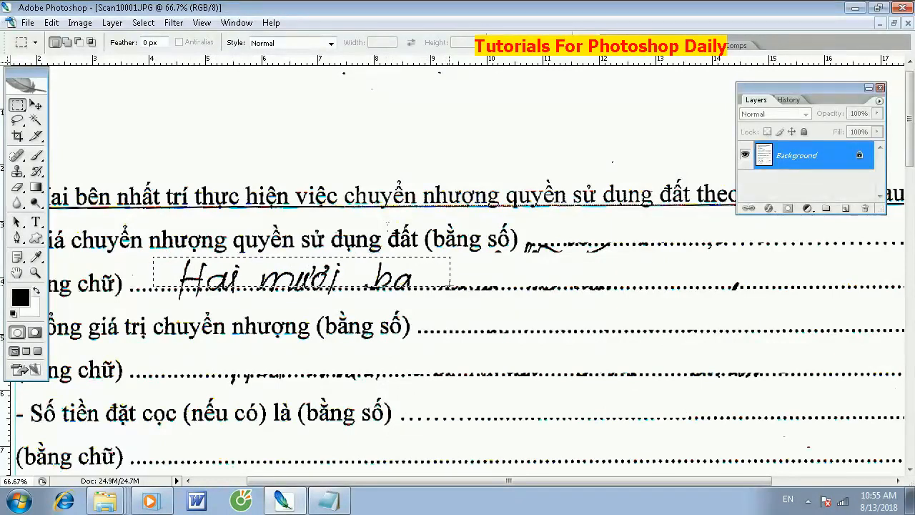
{"action": "key", "text": "Delete"}
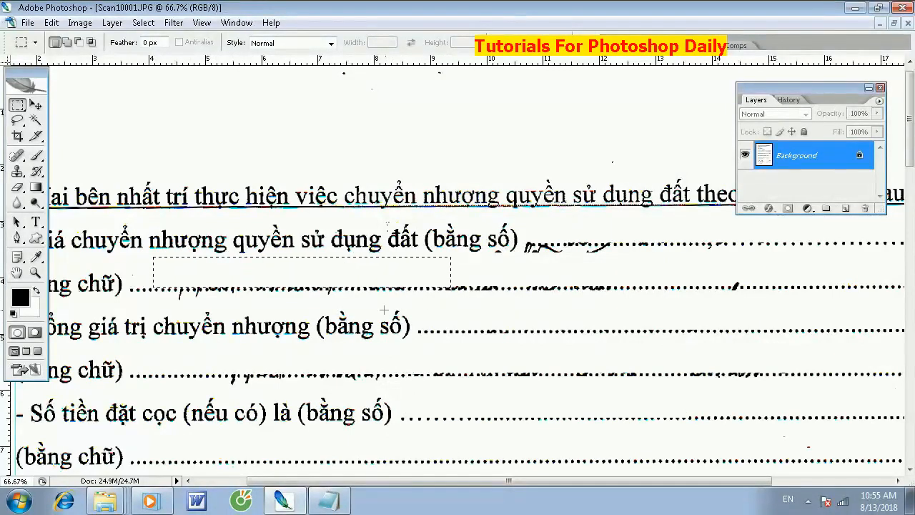
{"action": "left_click_drag", "start_coordinate": [343, 303], "coordinate": [155, 289]}
{"action": "left_click_drag", "start_coordinate": [636, 272], "coordinate": [593, 268]}
{"action": "left_click_drag", "start_coordinate": [513, 248], "coordinate": [515, 244]}
{"action": "key", "text": "Delete"}
{"action": "left_click_drag", "start_coordinate": [735, 273], "coordinate": [752, 284]}
{"action": "key", "text": "Delete"}
- Erase the leftover pen marks just below the second "bằng chữ" dotted line
{"action": "mouse_move", "coordinate": [687, 252]}
{"action": "left_mouse_down"}
{"action": "mouse_move", "coordinate": [514, 324]}
{"action": "mouse_move", "coordinate": [408, 339]}
{"action": "mouse_move", "coordinate": [630, 237]}
{"action": "mouse_move", "coordinate": [761, 194]}
{"action": "mouse_move", "coordinate": [543, 78]}
{"action": "mouse_move", "coordinate": [572, 97]}
{"action": "left_mouse_up"}
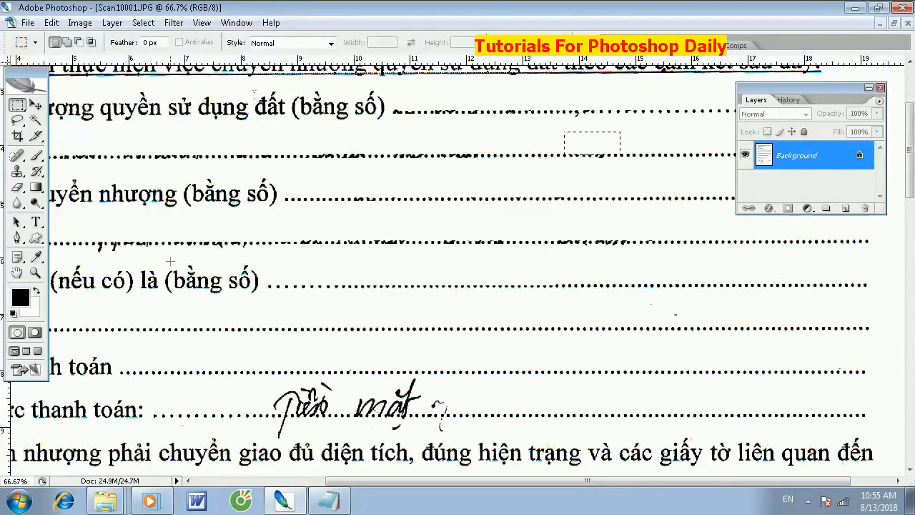
{"action": "left_click_drag", "start_coordinate": [106, 260], "coordinate": [104, 258]}
{"action": "key", "text": "Delete"}
- Erase the handwriting above and below the "Phương thức thanh toán" dotted line and the stray speck above the deposit's "bằng chữ" line
{"action": "left_click_drag", "start_coordinate": [354, 386], "coordinate": [355, 263]}
{"action": "mouse_move", "coordinate": [418, 268]}
{"action": "left_mouse_down"}
{"action": "mouse_move", "coordinate": [302, 292]}
{"action": "mouse_move", "coordinate": [481, 293]}
{"action": "left_mouse_up"}
{"action": "key", "text": "Delete"}
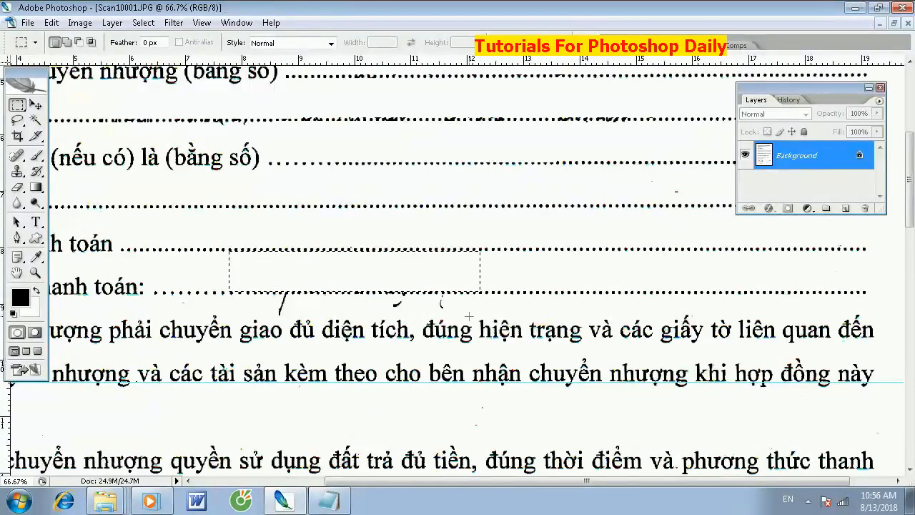
{"action": "left_click_drag", "start_coordinate": [225, 304], "coordinate": [225, 295]}
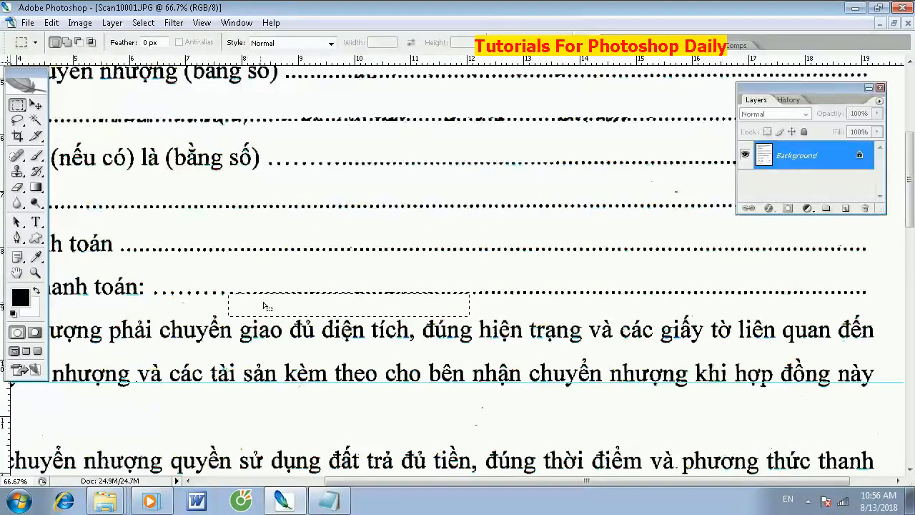
{"action": "left_click_drag", "start_coordinate": [479, 324], "coordinate": [410, 310]}
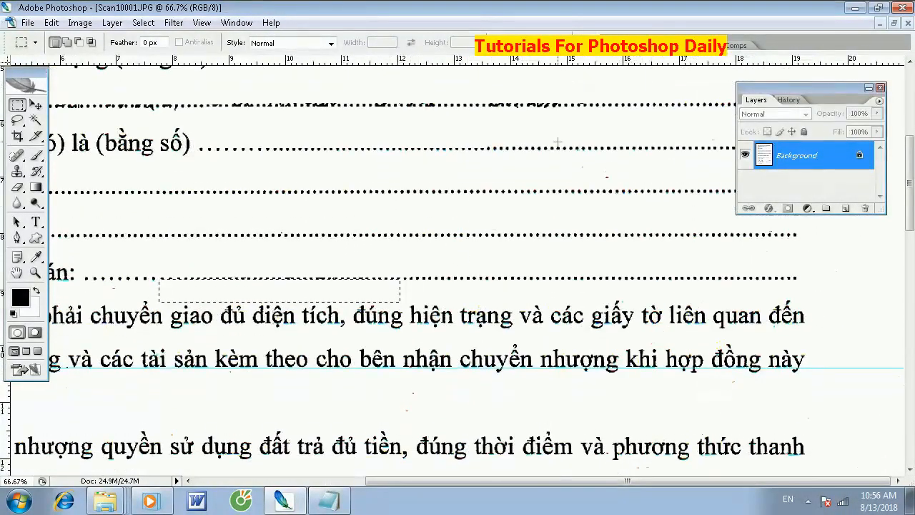
{"action": "left_click_drag", "start_coordinate": [566, 163], "coordinate": [632, 182]}
- Erase the handwritten name above the dotted line after "Hợp đồng này lập tại"
{"action": "key", "text": "ctrl+minus"}
{"action": "key", "text": "ctrl+minus"}
{"action": "key", "text": "ctrl+minus"}
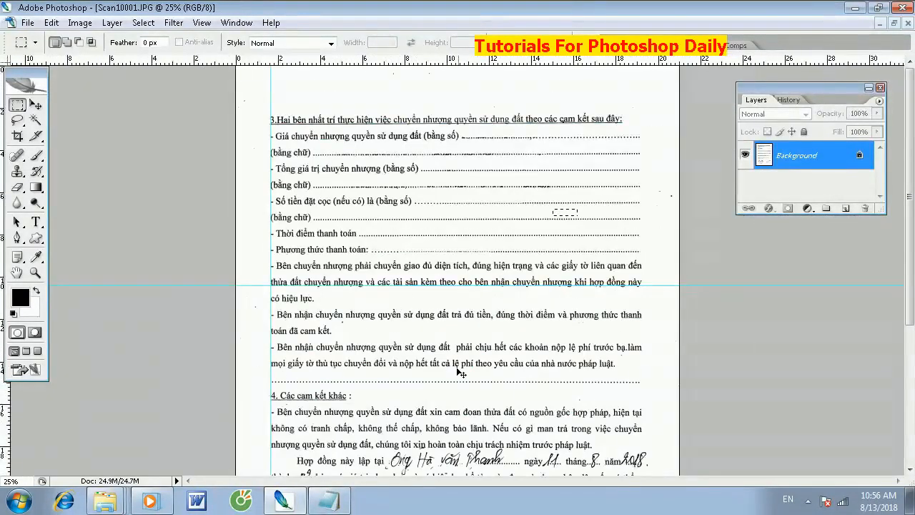
{"action": "key", "text": "ctrl+minus"}
{"action": "key", "text": "ctrl+plus"}
{"action": "key", "text": "ctrl+plus"}
{"action": "left_click_drag", "start_coordinate": [470, 408], "coordinate": [483, 325]}
{"action": "key", "text": "ctrl+plus"}
{"action": "key", "text": "ctrl+plus"}
{"action": "key", "text": "ctrl+plus"}
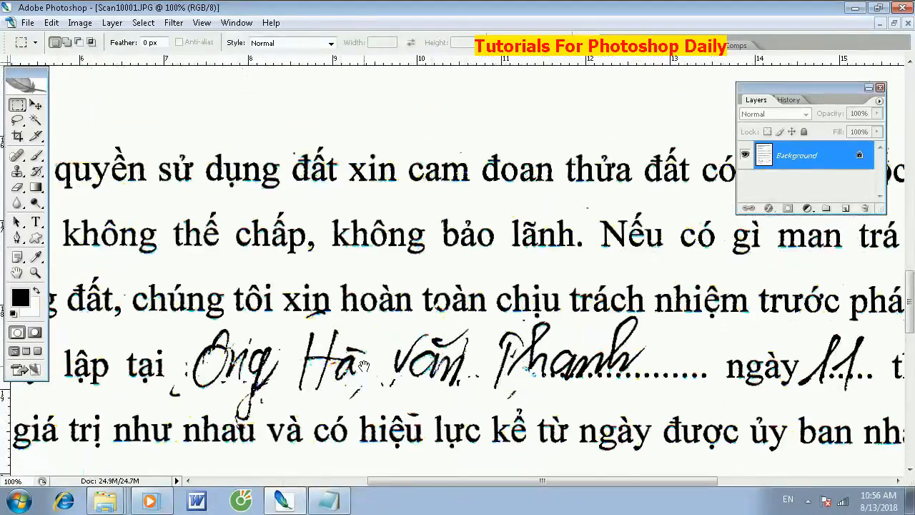
{"action": "left_click_drag", "start_coordinate": [364, 366], "coordinate": [366, 333]}
{"action": "mouse_move", "coordinate": [186, 297]}
{"action": "left_mouse_down"}
{"action": "mouse_move", "coordinate": [407, 327]}
{"action": "mouse_move", "coordinate": [683, 342]}
{"action": "left_mouse_up"}
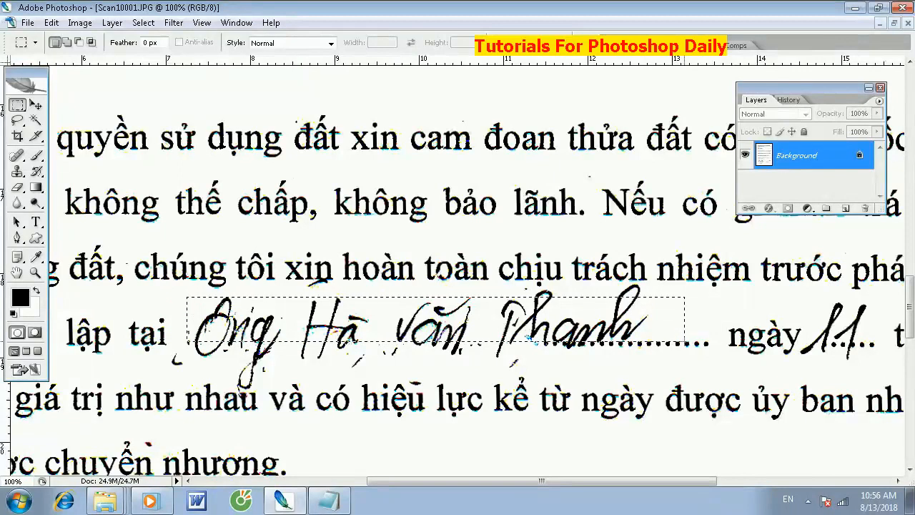
{"action": "key", "text": "Delete"}
- Erase the leftover strokes below the "lập tại" line, above the word "nhau" and under the words "chịu trách"
{"action": "left_click_drag", "start_coordinate": [554, 366], "coordinate": [520, 366]}
{"action": "left_click_drag", "start_coordinate": [224, 367], "coordinate": [168, 349]}
{"action": "key", "text": "Delete"}
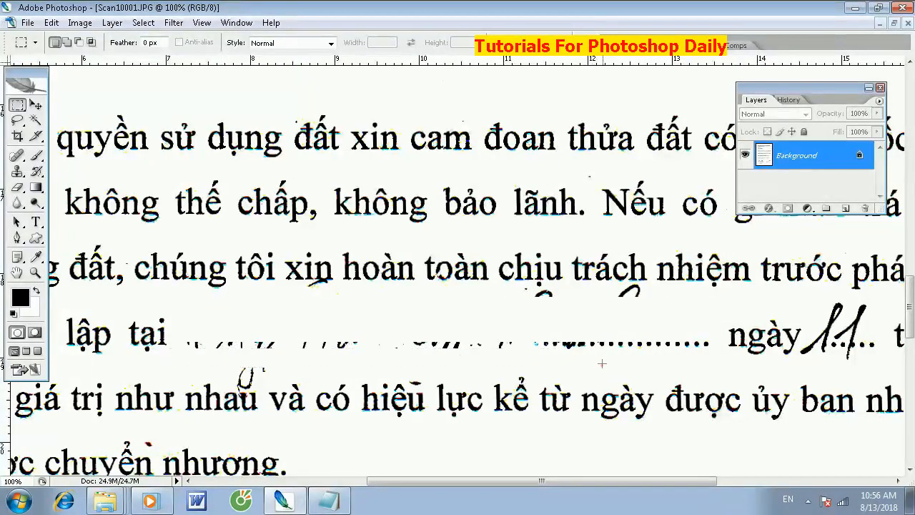
{"action": "mouse_move", "coordinate": [611, 358]}
{"action": "left_mouse_down"}
{"action": "mouse_move", "coordinate": [187, 347]}
{"action": "mouse_move", "coordinate": [209, 344]}
{"action": "left_mouse_up"}
{"action": "key", "text": "Delete"}
{"action": "mouse_move", "coordinate": [491, 286]}
{"action": "left_mouse_down"}
{"action": "mouse_move", "coordinate": [704, 312]}
{"action": "mouse_move", "coordinate": [489, 288]}
{"action": "left_mouse_up"}
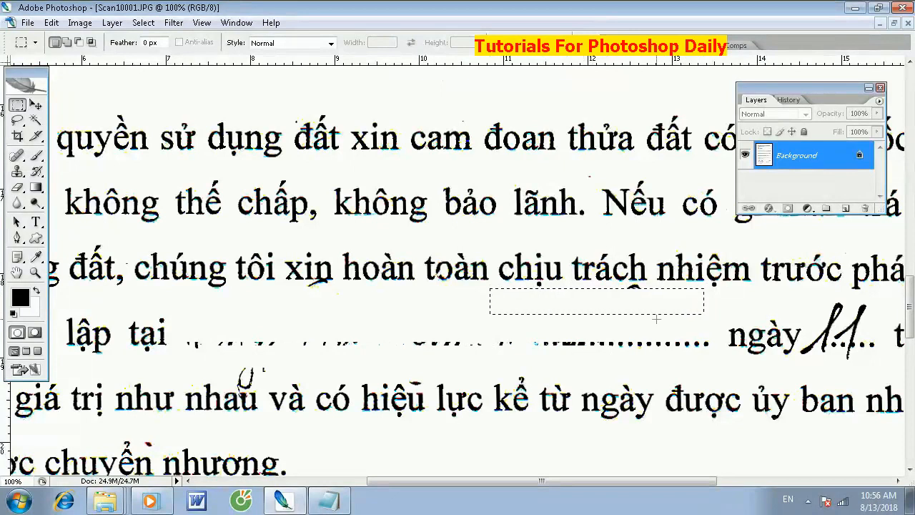
{"action": "left_click_drag", "start_coordinate": [599, 284], "coordinate": [672, 318]}
{"action": "scroll", "coordinate": [361, 350], "scroll_direction": "down", "scroll_amount": 2}
{"action": "left_click_drag", "start_coordinate": [262, 341], "coordinate": [274, 343]}
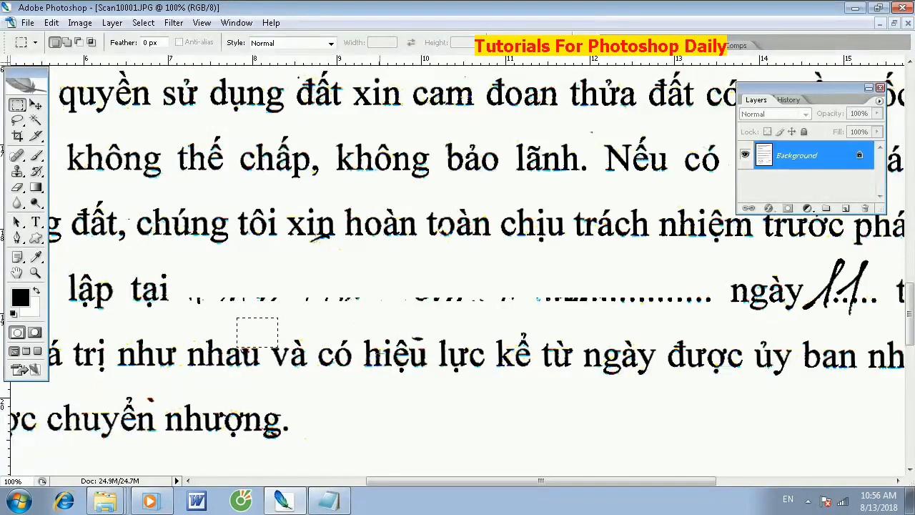
- Erase the handwritten day after "ngày", including the strokes hanging below its dotted line
{"action": "left_click_drag", "start_coordinate": [556, 322], "coordinate": [293, 348]}
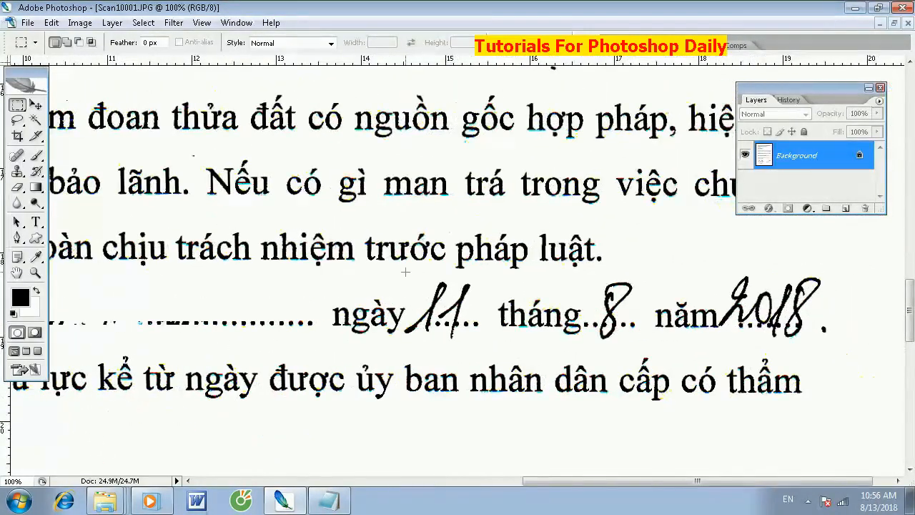
{"action": "left_click_drag", "start_coordinate": [453, 303], "coordinate": [481, 327]}
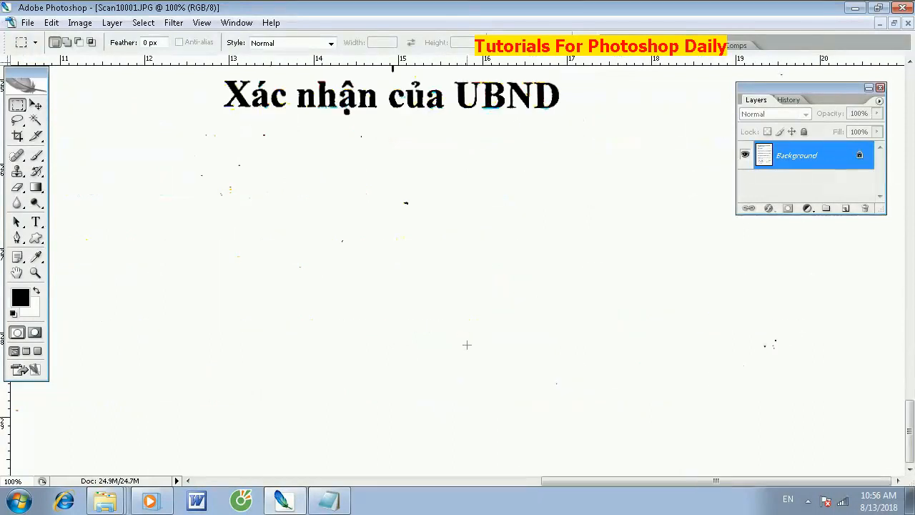
{"action": "key", "text": "ctrl+minus"}
{"action": "key", "text": "ctrl+minus"}
{"action": "key", "text": "ctrl+minus"}
{"action": "key", "text": "ctrl+minus"}
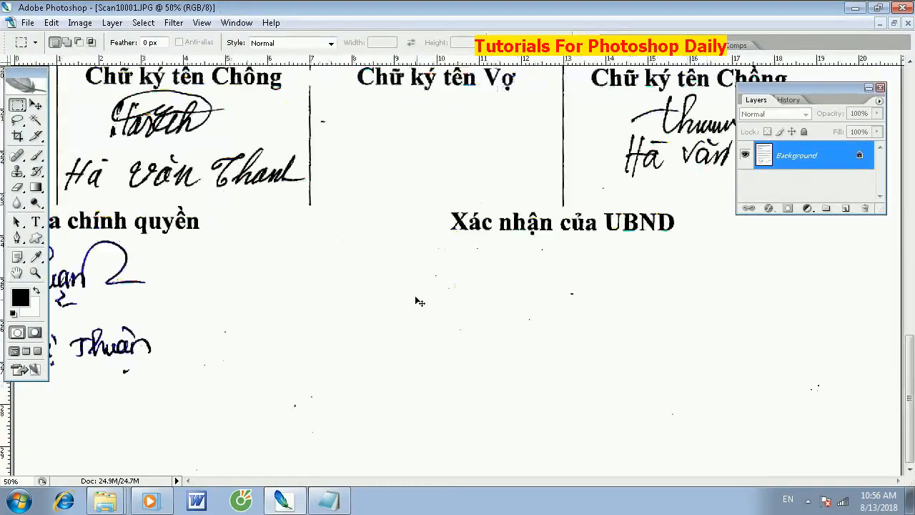
{"action": "key", "text": "ctrl+plus"}
{"action": "key", "text": "ctrl+plus"}
{"action": "key", "text": "ctrl+plus"}
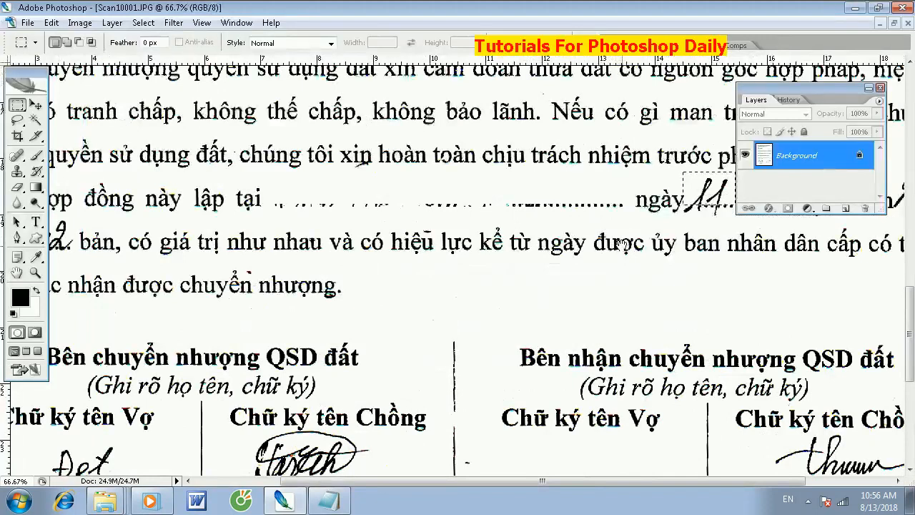
{"action": "left_click_drag", "start_coordinate": [620, 247], "coordinate": [386, 380]}
{"action": "key", "text": "Delete"}
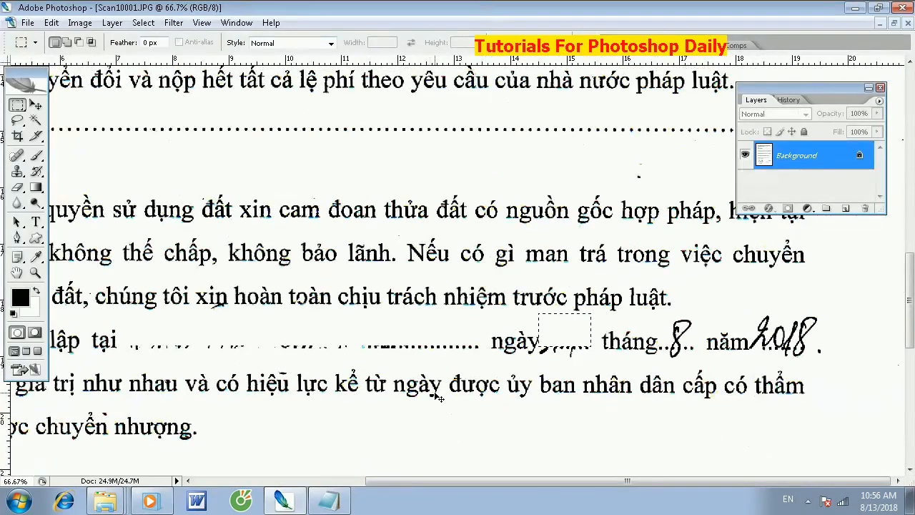
{"action": "key", "text": "ctrl+plus"}
{"action": "key", "text": "ctrl+plus"}
{"action": "key", "text": "ctrl+plus"}
{"action": "left_click_drag", "start_coordinate": [631, 378], "coordinate": [134, 98]}
{"action": "left_click_drag", "start_coordinate": [525, 409], "coordinate": [318, 242]}
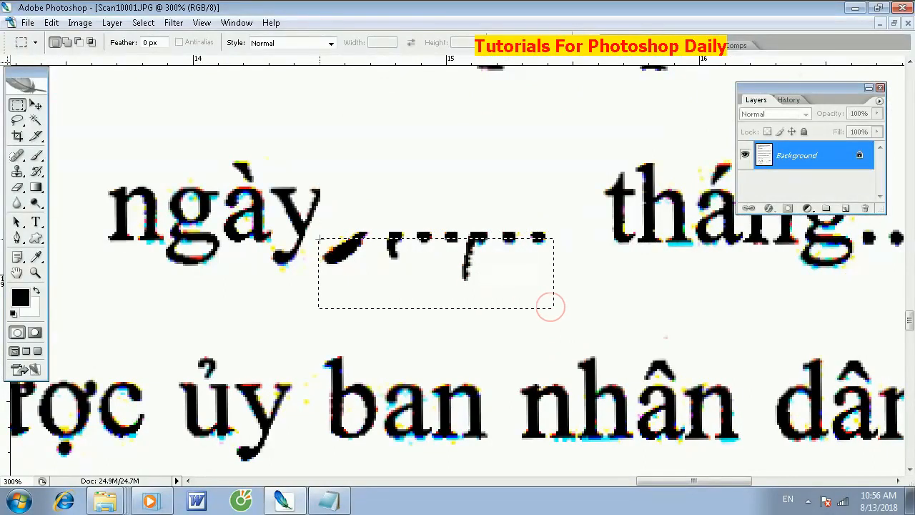
- Erase the handwritten month after "tháng", the handwritten year after "năm" and the dot at the line's end
{"action": "key", "text": "ctrl+minus"}
{"action": "key", "text": "ctrl+minus"}
{"action": "key", "text": "ctrl+minus"}
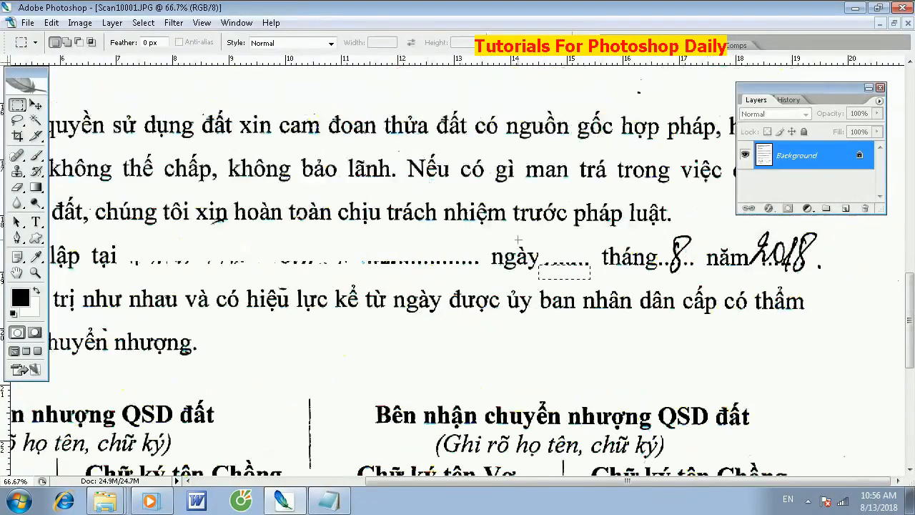
{"action": "left_click_drag", "start_coordinate": [496, 241], "coordinate": [363, 276]}
{"action": "left_click", "coordinate": [586, 240]}
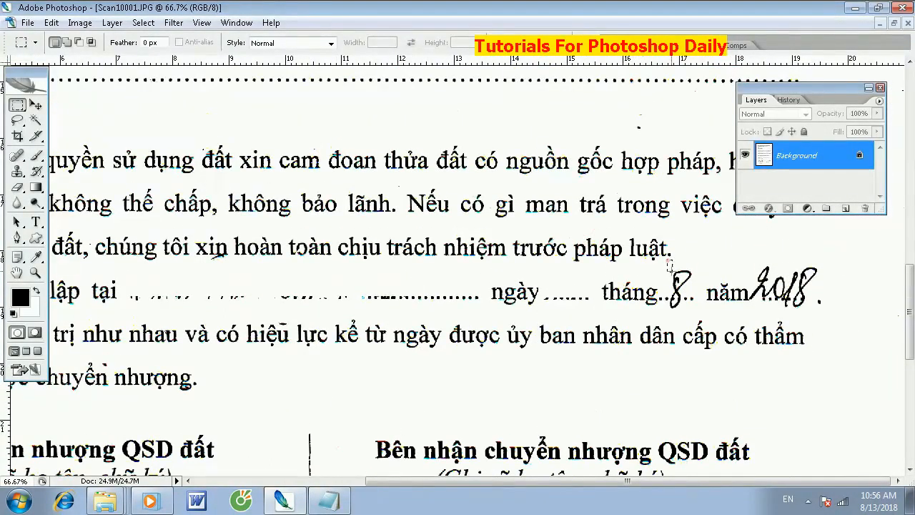
{"action": "left_click_drag", "start_coordinate": [692, 292], "coordinate": [658, 302]}
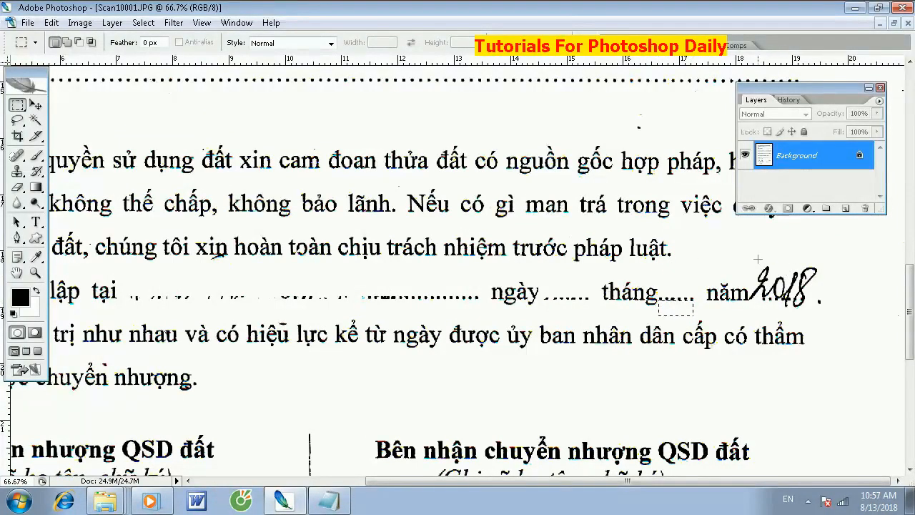
{"action": "left_click_drag", "start_coordinate": [786, 286], "coordinate": [769, 301]}
{"action": "key", "text": "ctrl+x"}
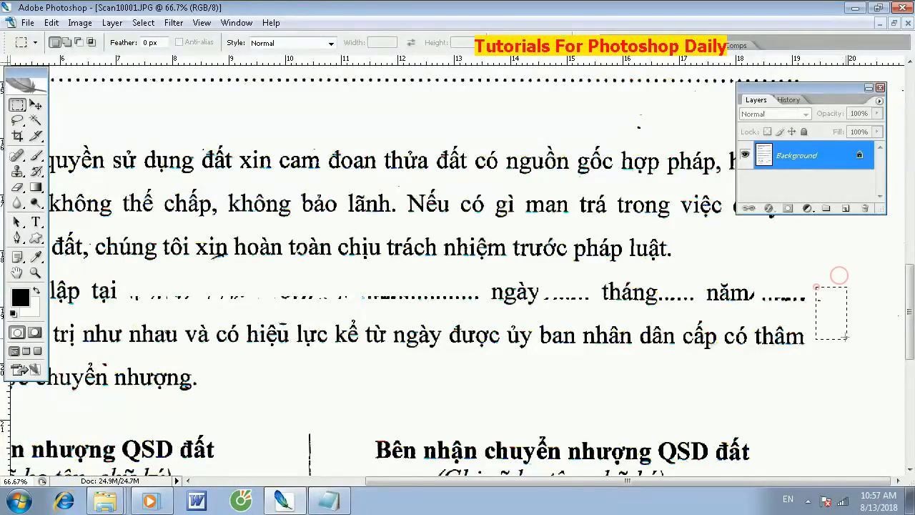
- Erase the signatures and handwritten names from the "Chồng" and "Vợ" columns under "Bên chuyển nhượng QSD đất"
{"action": "mouse_move", "coordinate": [337, 393]}
{"action": "left_mouse_down"}
{"action": "mouse_move", "coordinate": [359, 187]}
{"action": "mouse_move", "coordinate": [416, 176]}
{"action": "left_mouse_up"}
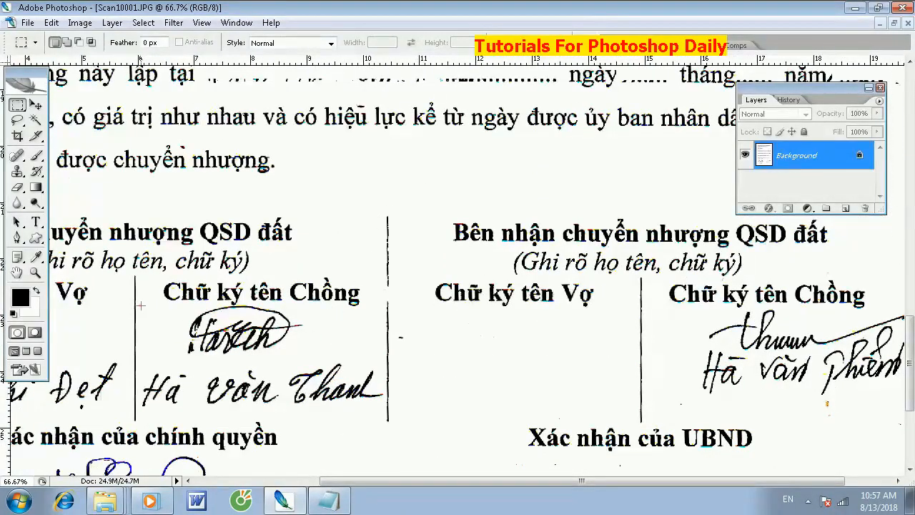
{"action": "mouse_move", "coordinate": [226, 333]}
{"action": "left_mouse_down"}
{"action": "mouse_move", "coordinate": [342, 372]}
{"action": "mouse_move", "coordinate": [384, 416]}
{"action": "left_mouse_up"}
{"action": "key", "text": "Delete"}
{"action": "left_click_drag", "start_coordinate": [136, 275], "coordinate": [402, 271]}
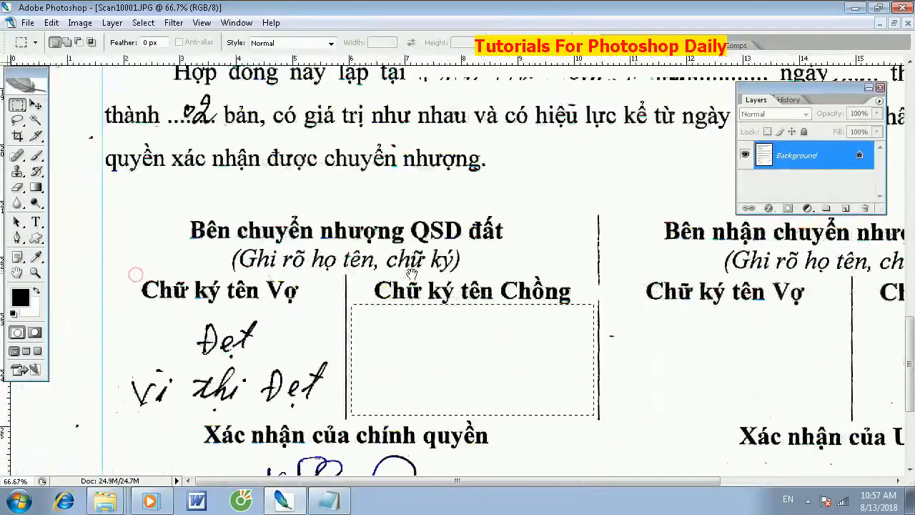
{"action": "left_click_drag", "start_coordinate": [247, 387], "coordinate": [345, 424]}
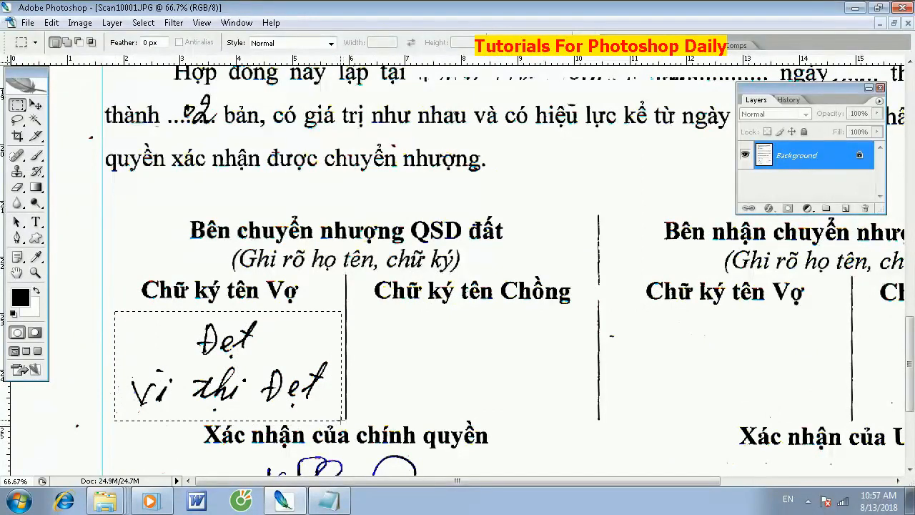
{"action": "key", "text": "Delete"}
{"action": "key", "text": "ctrl+d"}
- Erase the signatures and handwritten names from the transferee's "Chữ ký tên Chồng" column and below "Xác nhận của chính quyền"
{"action": "mouse_move", "coordinate": [534, 334]}
{"action": "left_mouse_down"}
{"action": "mouse_move", "coordinate": [327, 360]}
{"action": "mouse_move", "coordinate": [179, 276]}
{"action": "left_mouse_up"}
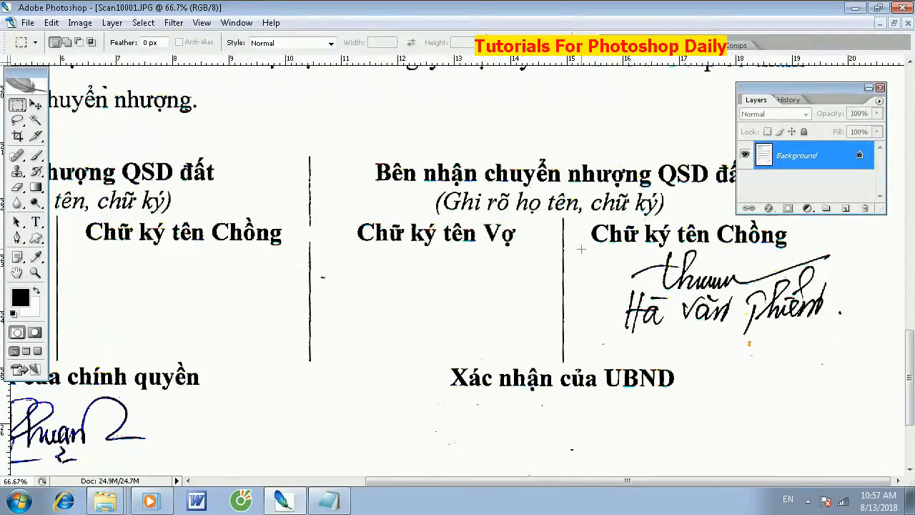
{"action": "mouse_move", "coordinate": [811, 296]}
{"action": "left_mouse_down"}
{"action": "mouse_move", "coordinate": [853, 315]}
{"action": "mouse_move", "coordinate": [865, 363]}
{"action": "left_mouse_up"}
{"action": "key", "text": "Delete"}
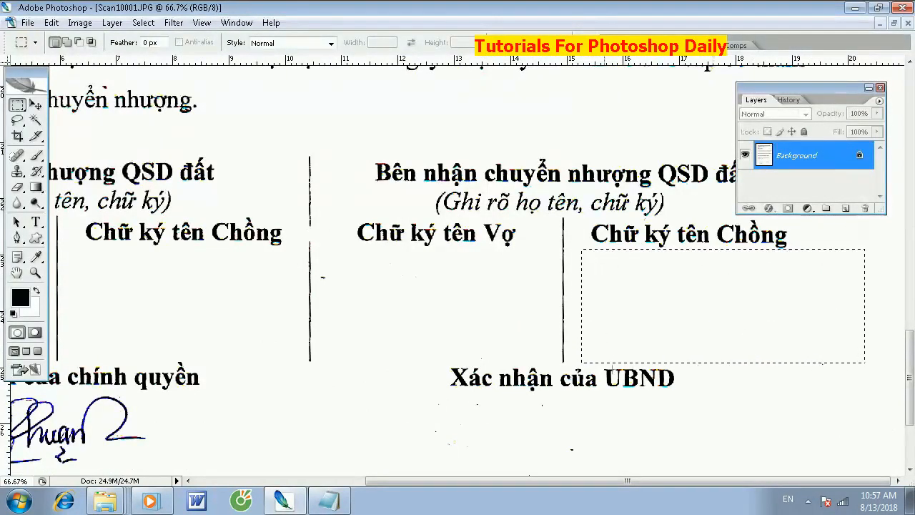
{"action": "key", "text": "ctrl+minus"}
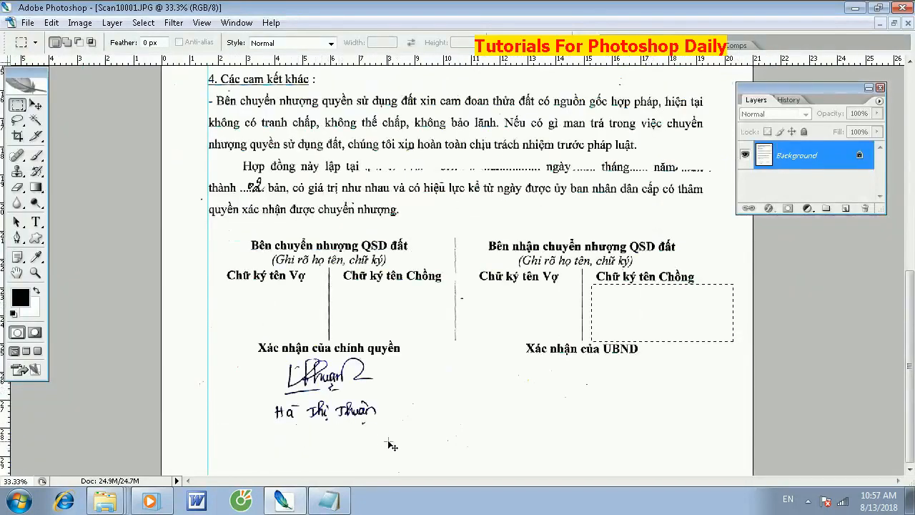
{"action": "left_click_drag", "start_coordinate": [246, 381], "coordinate": [420, 449]}
{"action": "left_click_drag", "start_coordinate": [227, 354], "coordinate": [420, 449]}
{"action": "key", "text": "Delete"}
- Clear the stray scan specks from the page's left margin
{"action": "left_click_drag", "start_coordinate": [204, 195], "coordinate": [208, 214]}
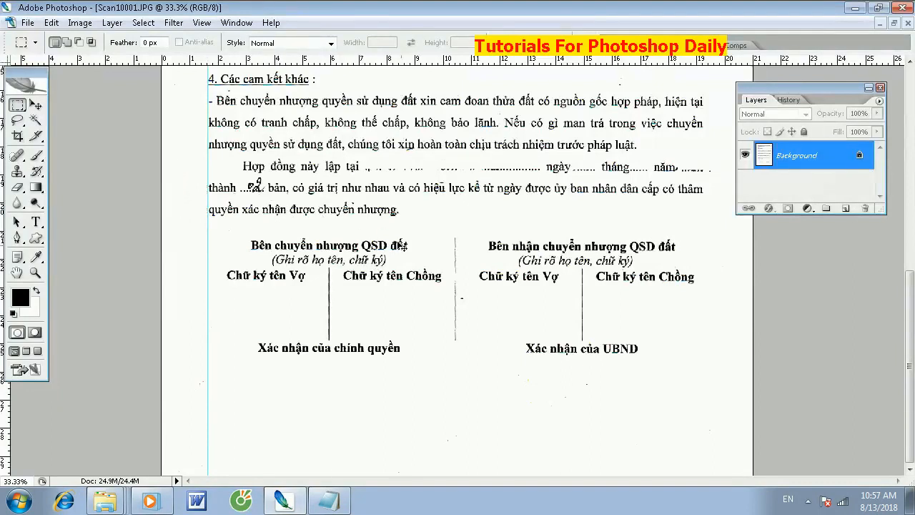
{"action": "left_click_drag", "start_coordinate": [498, 324], "coordinate": [500, 325]}
{"action": "scroll", "coordinate": [411, 229], "scroll_direction": "up", "scroll_amount": 5}
{"action": "scroll", "coordinate": [411, 228], "scroll_direction": "up", "scroll_amount": 4}
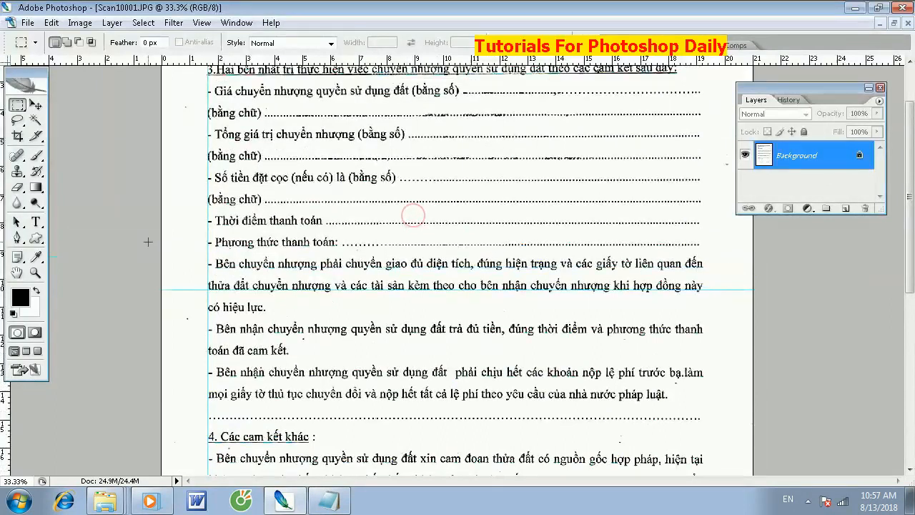
{"action": "key", "text": "ctrl+minus"}
{"action": "key", "text": "ctrl+minus"}
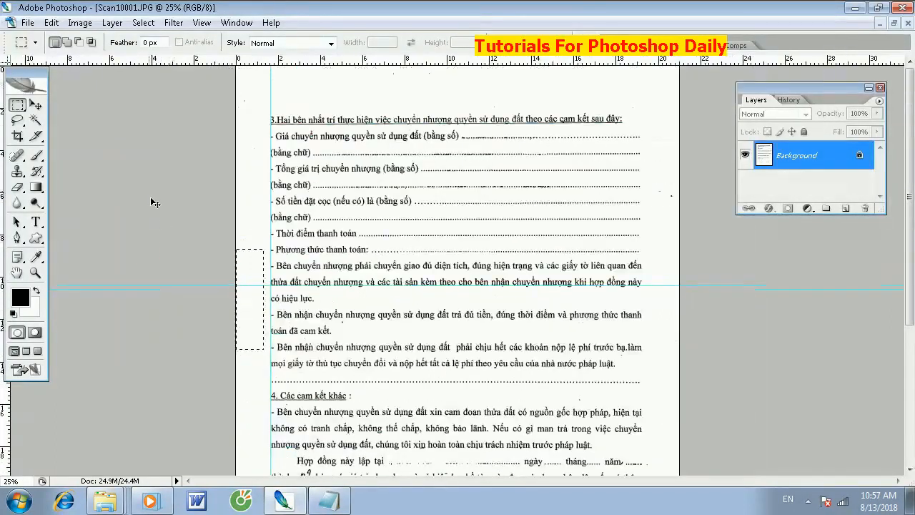
{"action": "key", "text": "ctrl+minus"}
{"action": "left_click_drag", "start_coordinate": [332, 385], "coordinate": [358, 433]}
{"action": "key", "text": "Delete"}
- Clear the stray scan specks from the strip along the page's right margin
{"action": "key", "text": "ctrl+plus"}
{"action": "scroll", "coordinate": [479, 127], "scroll_direction": "up", "scroll_amount": 4}
{"action": "key", "text": "ctrl+minus"}
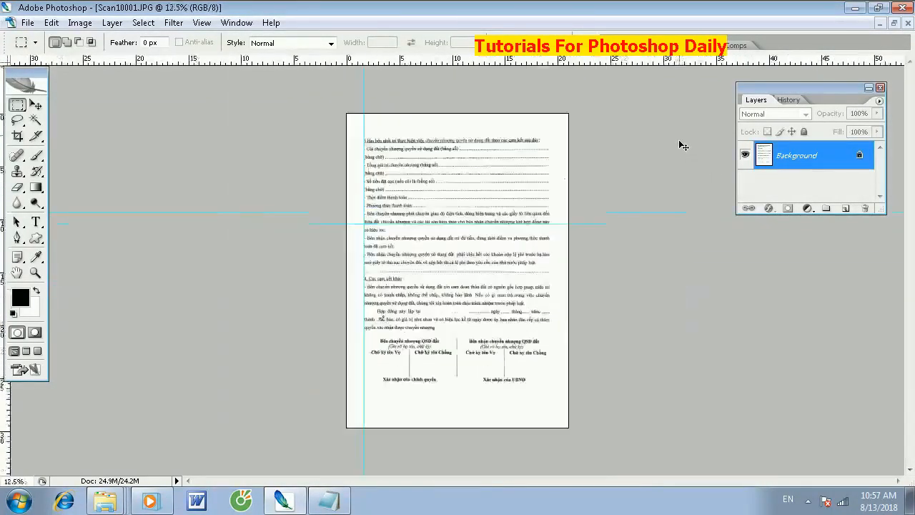
{"action": "left_click_drag", "start_coordinate": [589, 221], "coordinate": [652, 447]}
{"action": "key", "text": "Delete"}
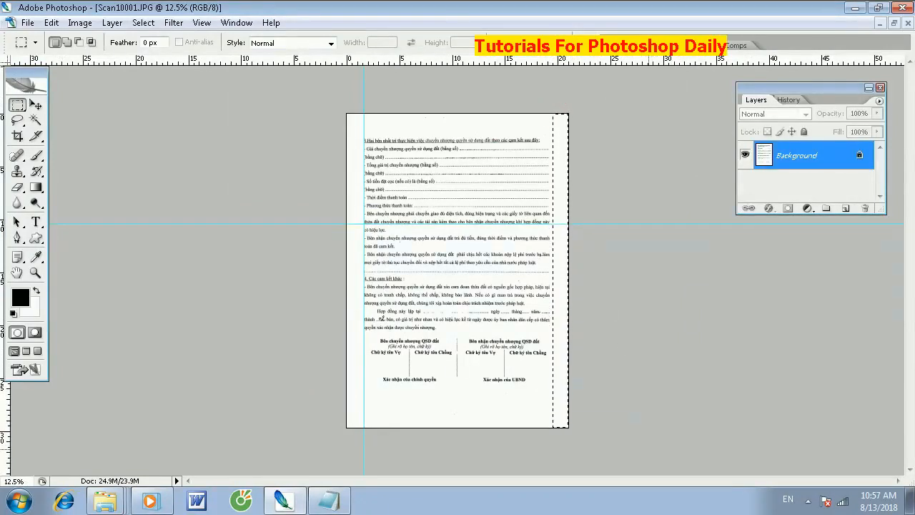
{"action": "left_click_drag", "start_coordinate": [562, 376], "coordinate": [541, 367]}
{"action": "key", "text": "ctrl+plus"}
{"action": "key", "text": "ctrl+plus"}
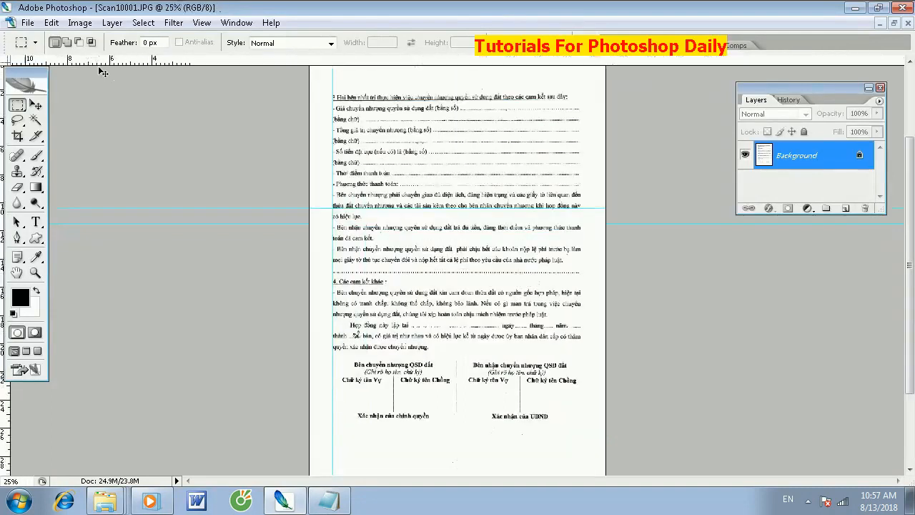
{"action": "left_click", "coordinate": [36, 121]}
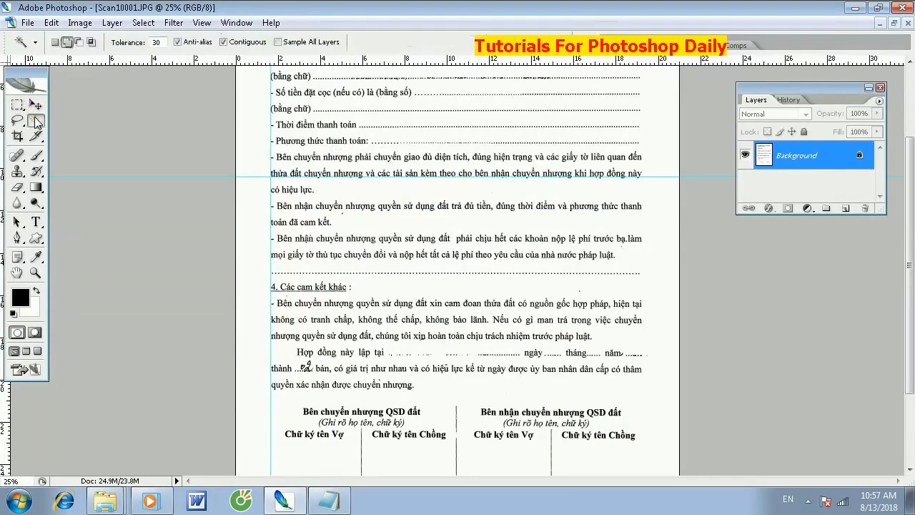
{"action": "left_click", "coordinate": [596, 117]}
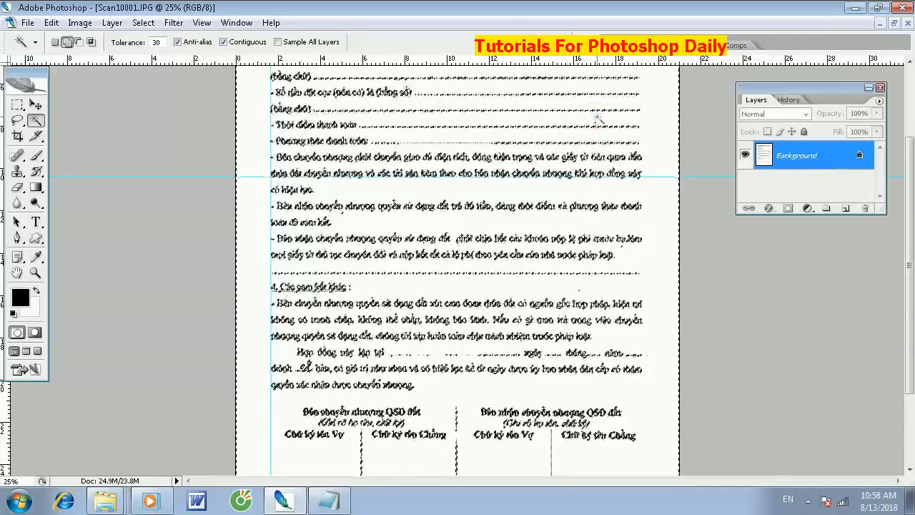
{"action": "key", "text": "ctrl+d"}
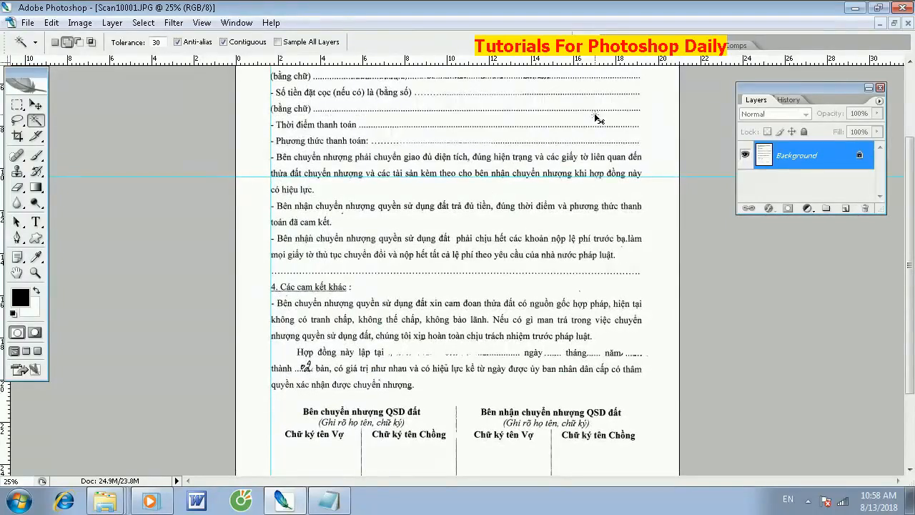
- Darken the second page's printed text with a Curves adjustment that lowers the midtones and shadows
{"action": "key", "text": "ctrl+m"}
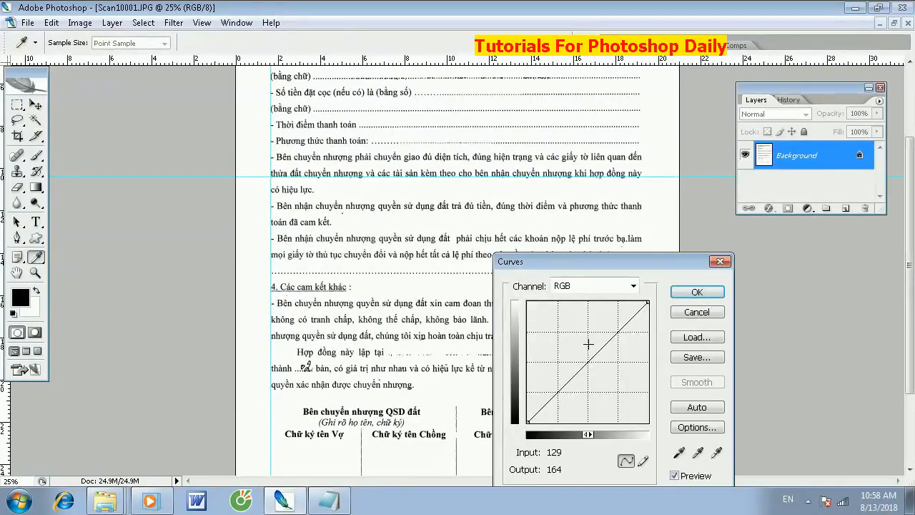
{"action": "left_click_drag", "start_coordinate": [588, 356], "coordinate": [593, 362]}
{"action": "left_click_drag", "start_coordinate": [565, 390], "coordinate": [568, 407]}
{"action": "key", "text": "Return"}
- Erase the handwritten number above the dotted blank after "thành" in the paragraph before the signature table
{"action": "key", "text": "ctrl+plus"}
{"action": "key", "text": "ctrl+plus"}
{"action": "key", "text": "ctrl+plus"}
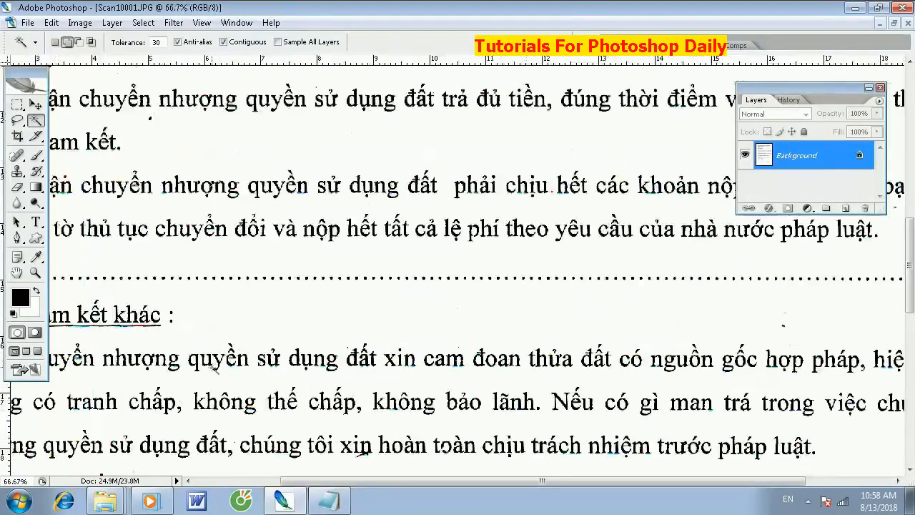
{"action": "left_click_drag", "start_coordinate": [216, 368], "coordinate": [446, 89]}
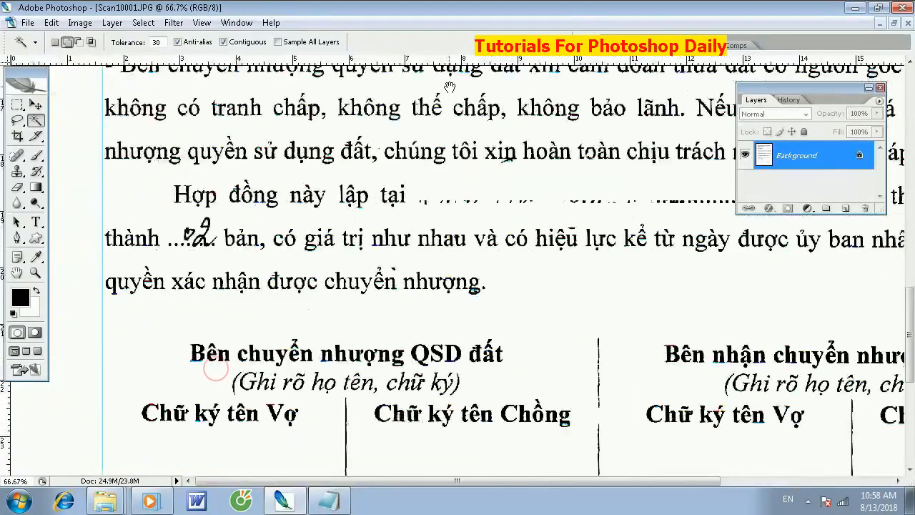
{"action": "key", "text": "m"}
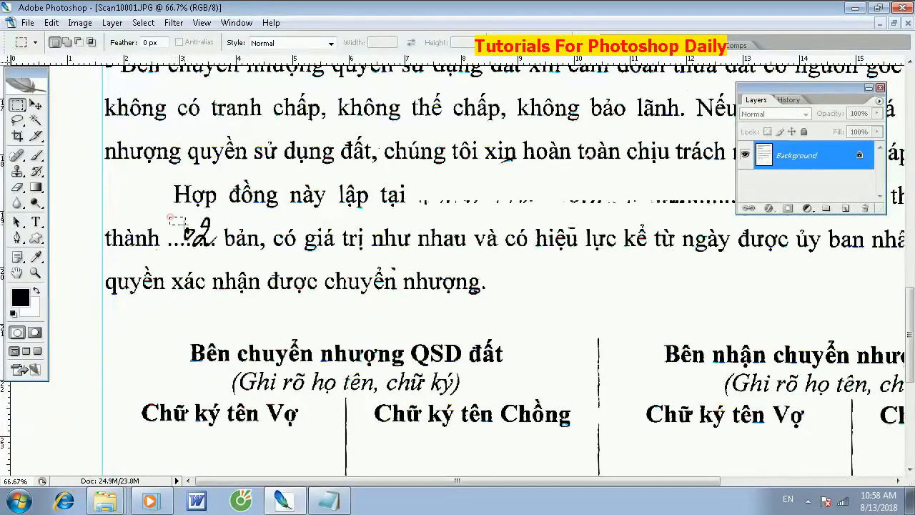
{"action": "left_click_drag", "start_coordinate": [213, 226], "coordinate": [223, 238]}
{"action": "key", "text": "Delete"}
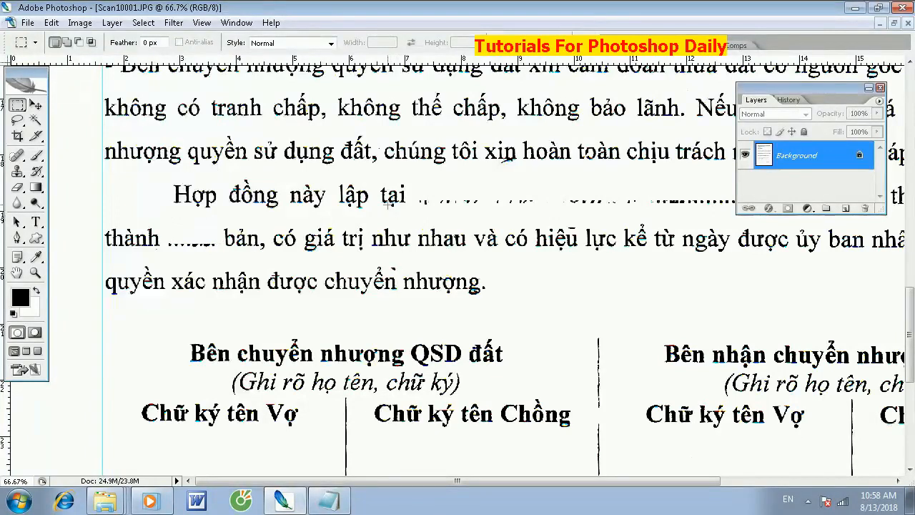
- Clear the strip along the page's top margin above the first heading
{"action": "key", "text": "ctrl+minus"}
{"action": "key", "text": "ctrl+minus"}
{"action": "key", "text": "ctrl+minus"}
{"action": "key", "text": "ctrl+minus"}
{"action": "key", "text": "ctrl+minus"}
{"action": "key", "text": "ctrl+minus"}
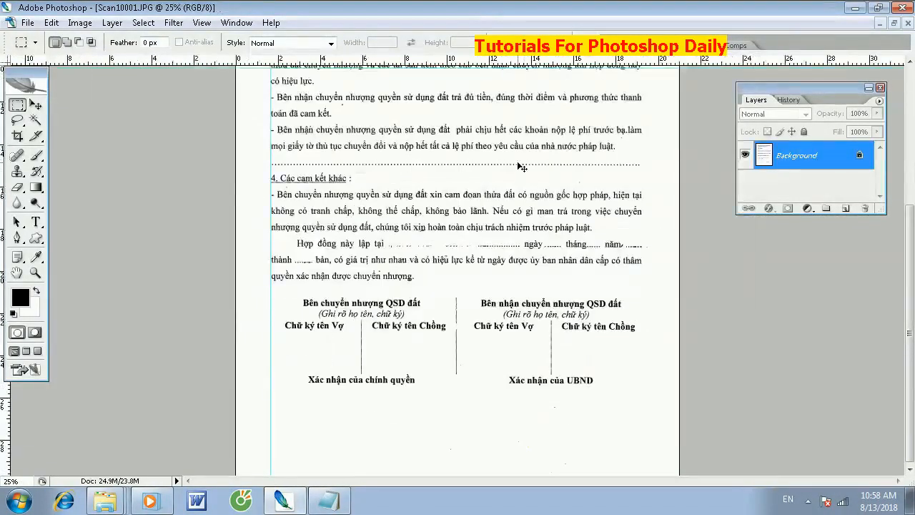
{"action": "key", "text": "ctrl+plus"}
{"action": "key", "text": "ctrl+plus"}
{"action": "key", "text": "ctrl+plus"}
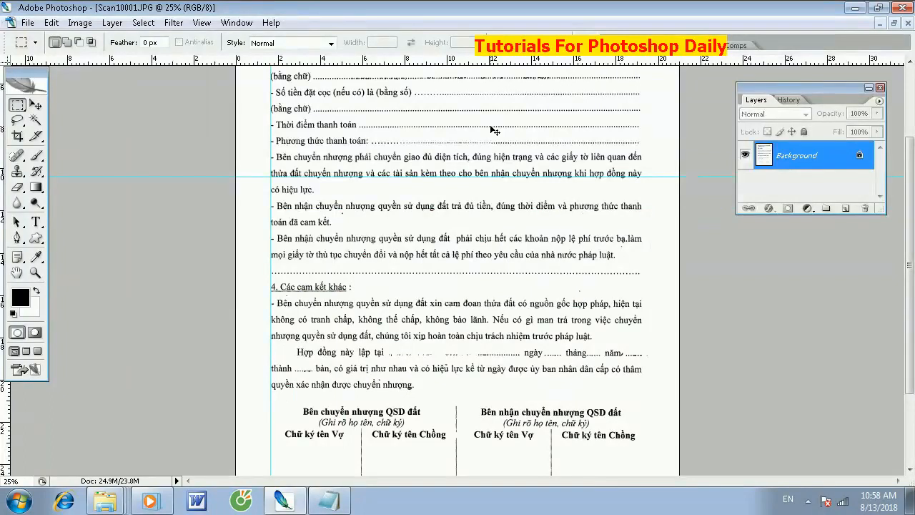
{"action": "key", "text": "ctrl+minus"}
{"action": "key", "text": "ctrl+minus"}
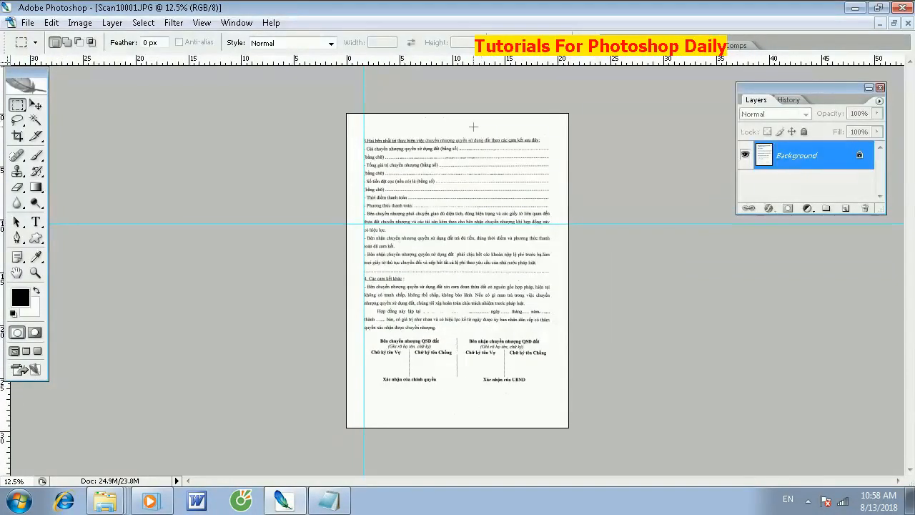
{"action": "left_click_drag", "start_coordinate": [300, 97], "coordinate": [598, 135]}
- Convert the background to a regular layer, shift the page content slightly left, and flatten the image
{"action": "double_click", "coordinate": [824, 157]}
{"action": "key", "text": "Return"}
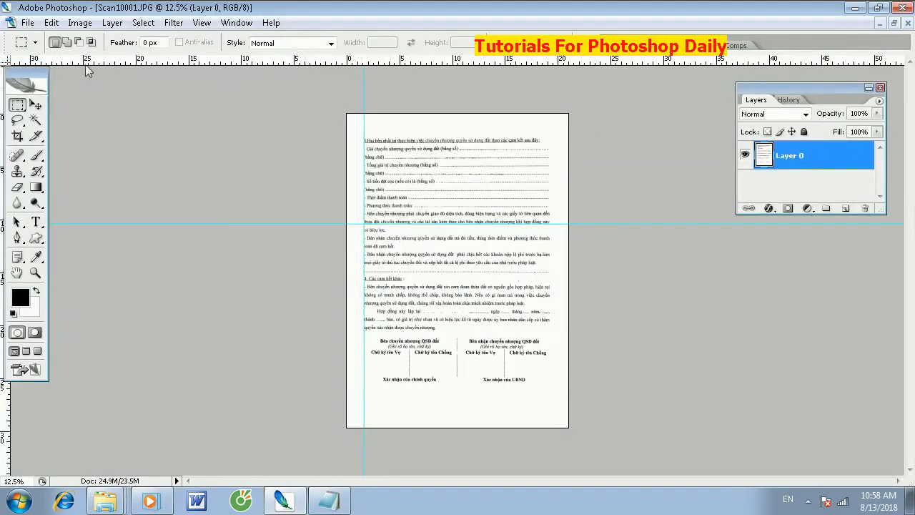
{"action": "left_click", "coordinate": [35, 105]}
{"action": "key", "text": "Left"}
{"action": "key", "text": "Left"}
{"action": "key", "text": "Left"}
{"action": "key", "text": "Left"}
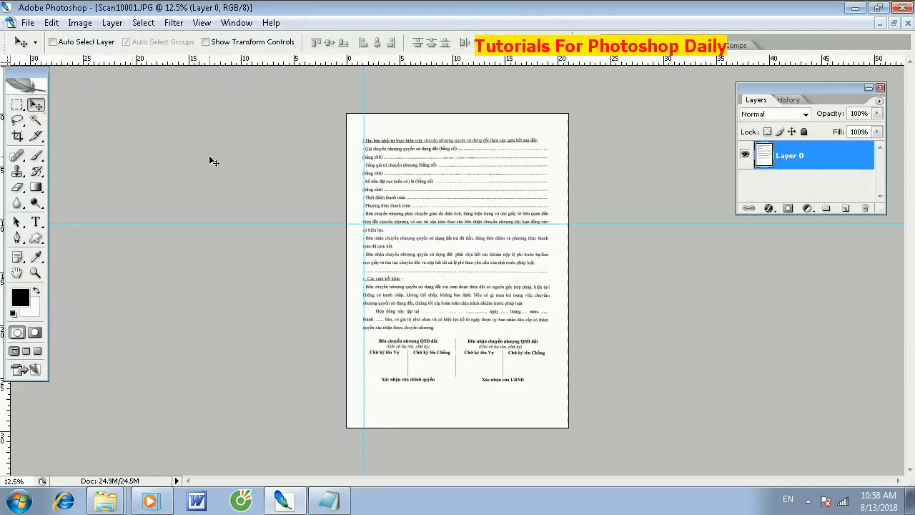
{"action": "key", "text": "Left"}
{"action": "key", "text": "Left"}
{"action": "key", "text": "Left"}
{"action": "key", "text": "Left"}
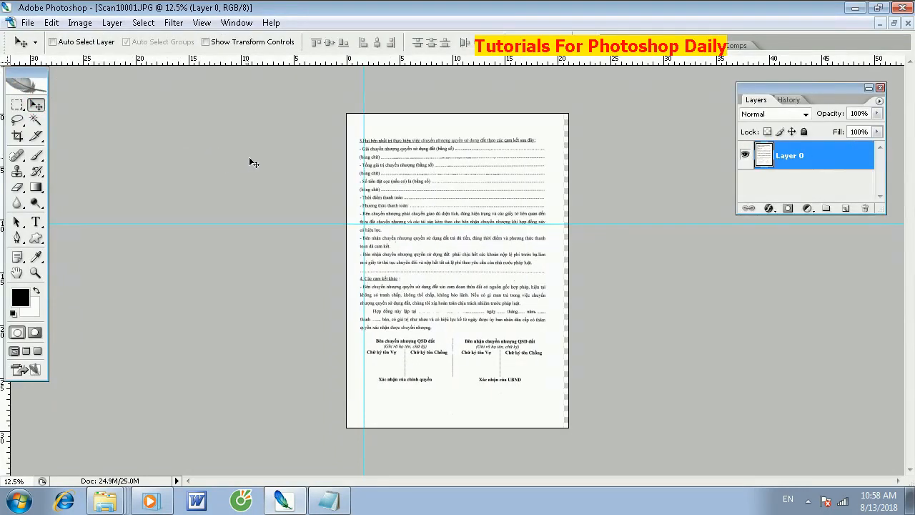
{"action": "right_click", "coordinate": [804, 160]}
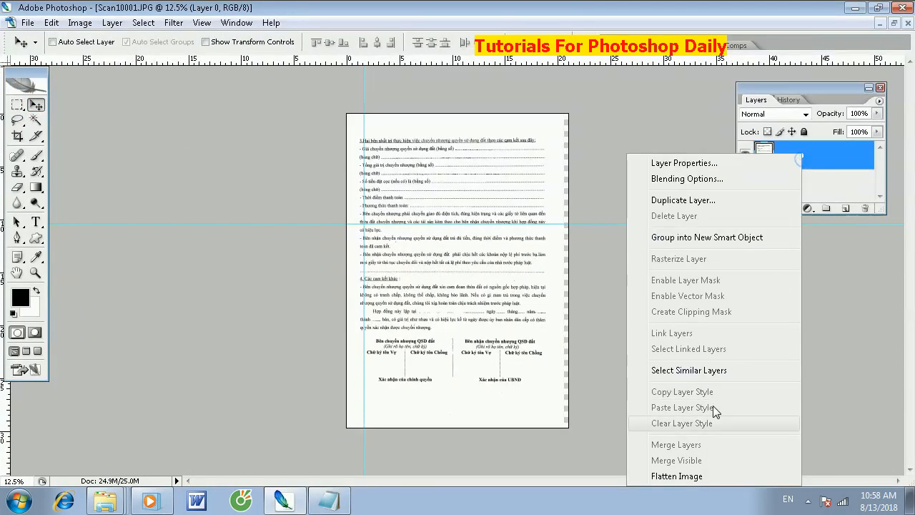
{"action": "left_click", "coordinate": [706, 474]}
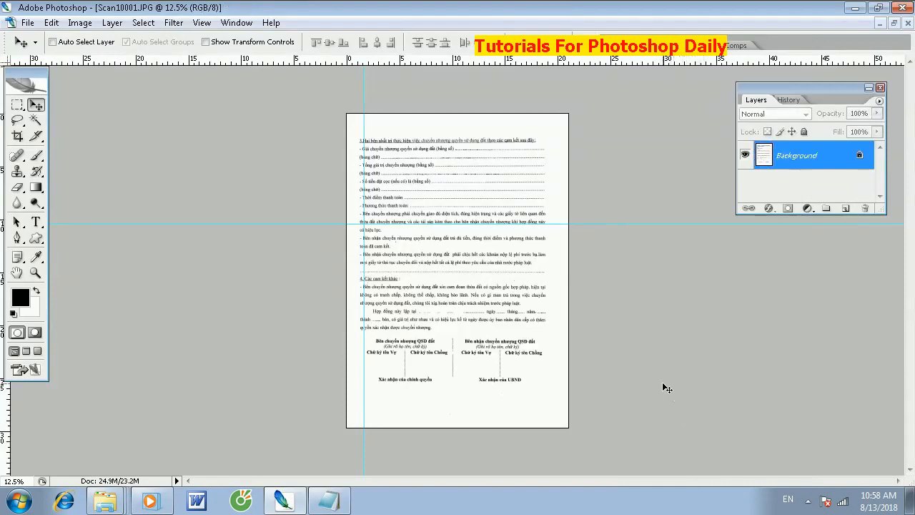
- Save the page in the Word folder on drive D: as the JPEG "giay chuyen nhuong quyen su dung dat 2" at quality 12
{"action": "key", "text": "ctrl+shift+s"}
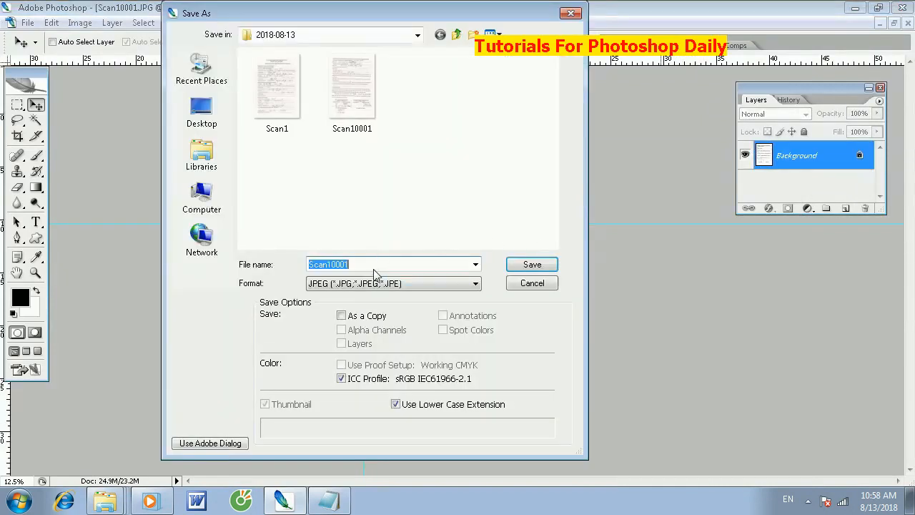
{"action": "left_click", "coordinate": [203, 207]}
{"action": "left_click", "coordinate": [326, 132]}
{"action": "double_click", "coordinate": [326, 130]}
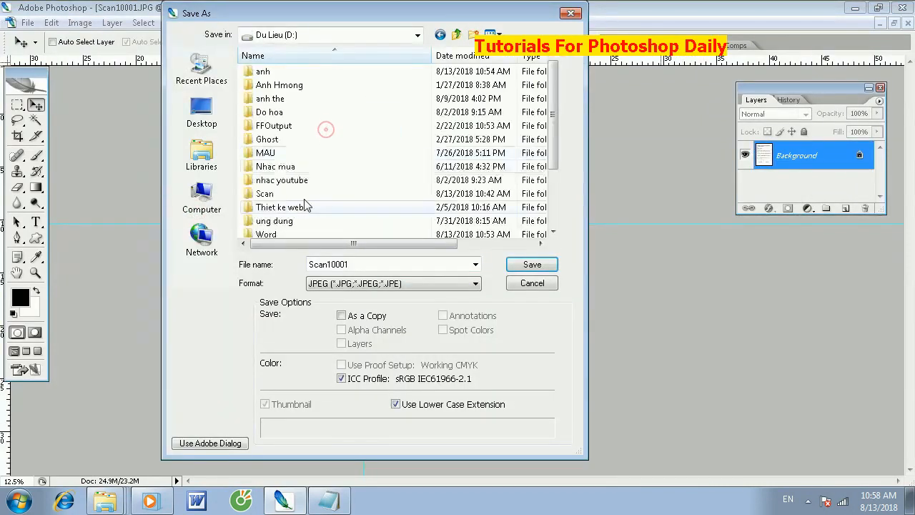
{"action": "double_click", "coordinate": [276, 234]}
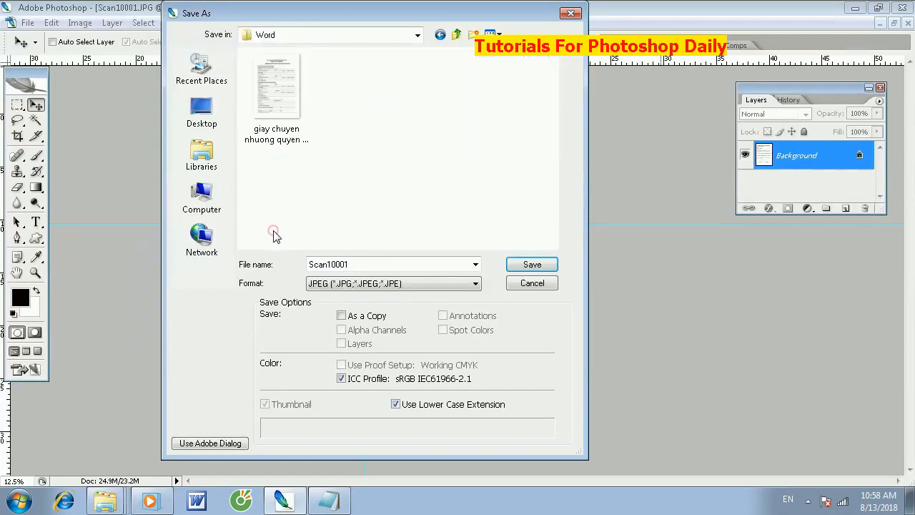
{"action": "left_click", "coordinate": [300, 137]}
{"action": "left_click", "coordinate": [452, 262]}
{"action": "left_click", "coordinate": [452, 263]}
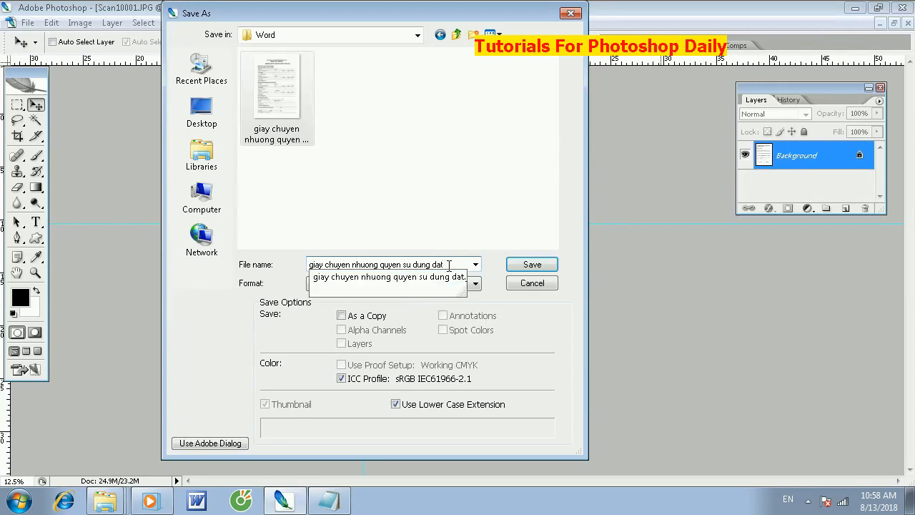
{"action": "left_click", "coordinate": [530, 265]}
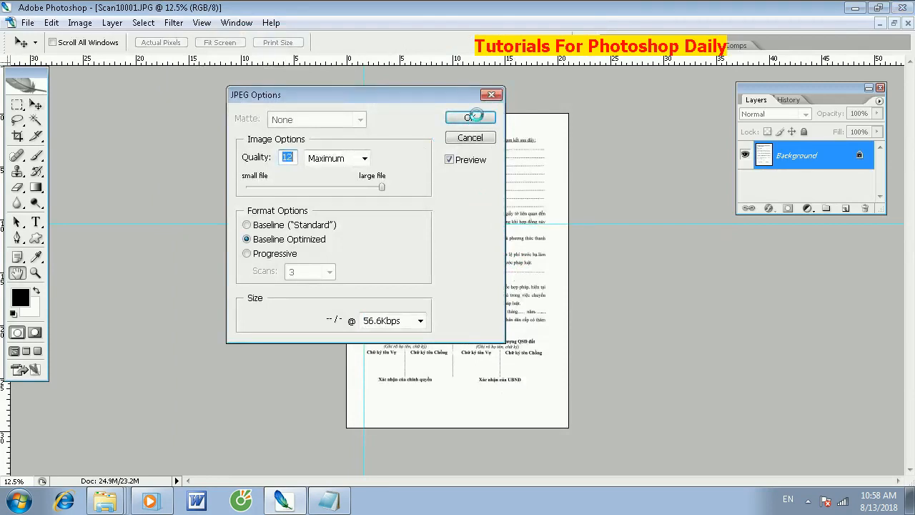
{"action": "left_click", "coordinate": [470, 118]}
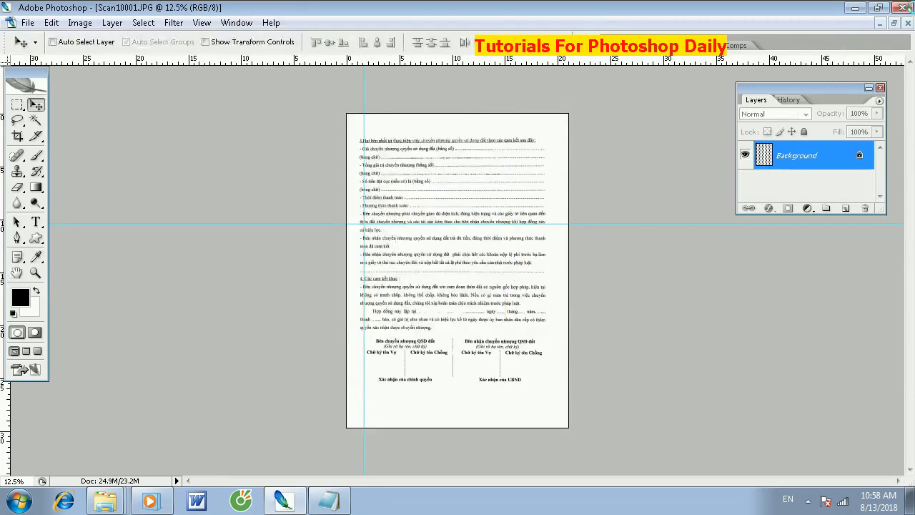
- Bring the first page's document, "giay chuyen nhuong quyen su dung dat", to the front and maximize its window
{"action": "left_click", "coordinate": [892, 23]}
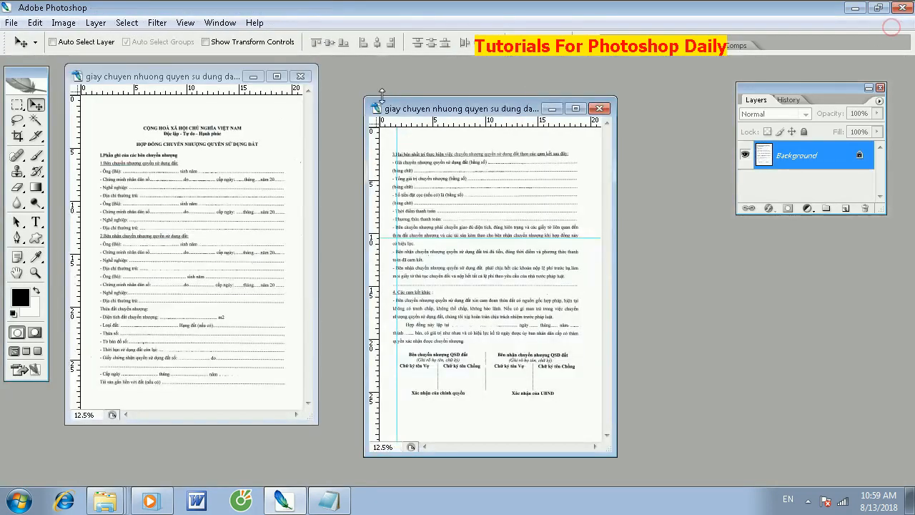
{"action": "left_click_drag", "start_coordinate": [187, 84], "coordinate": [307, 102]}
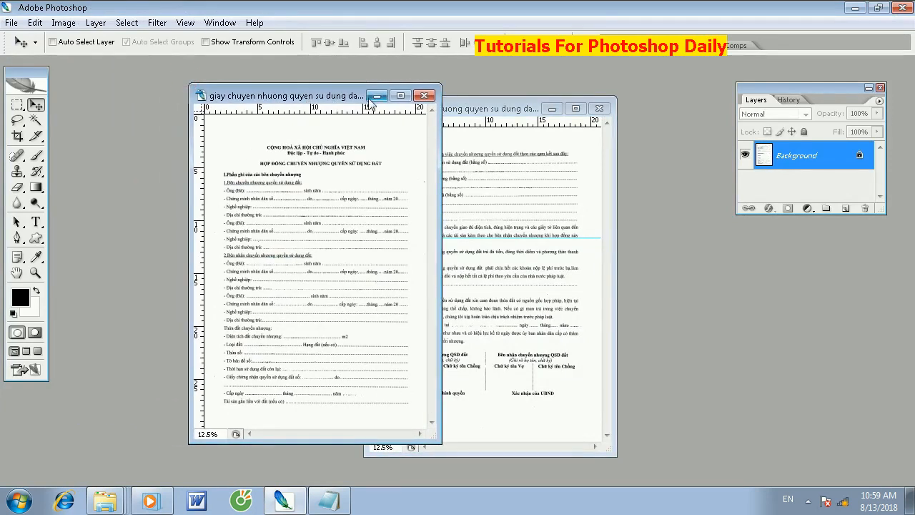
{"action": "left_click", "coordinate": [395, 94]}
- Darken the first page's blacks with Selective Color, setting Cyan and Magenta to +100% and raising Yellow and Black to their maximum
{"action": "key", "text": "ctrl+plus"}
{"action": "key", "text": "ctrl+plus"}
{"action": "key", "text": "ctrl+plus"}
{"action": "key", "text": "ctrl+plus"}
{"action": "key", "text": "ctrl+plus"}
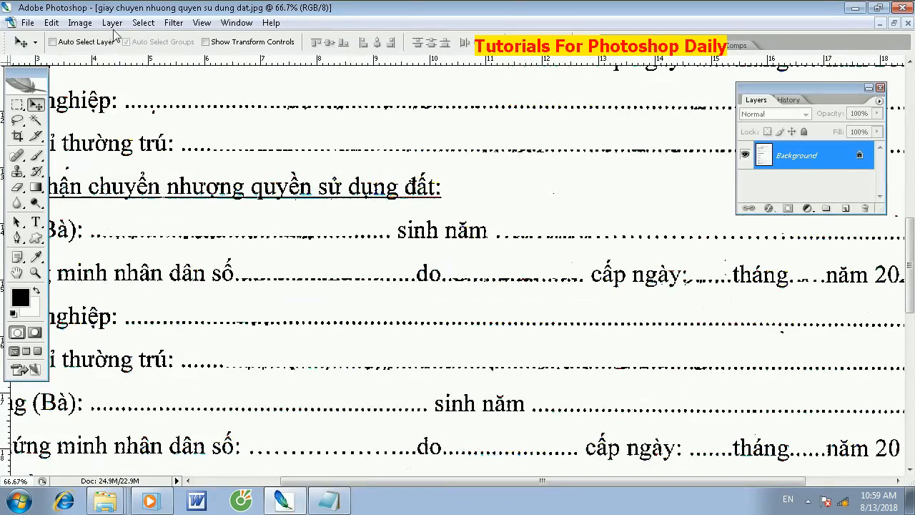
{"action": "left_click", "coordinate": [80, 23]}
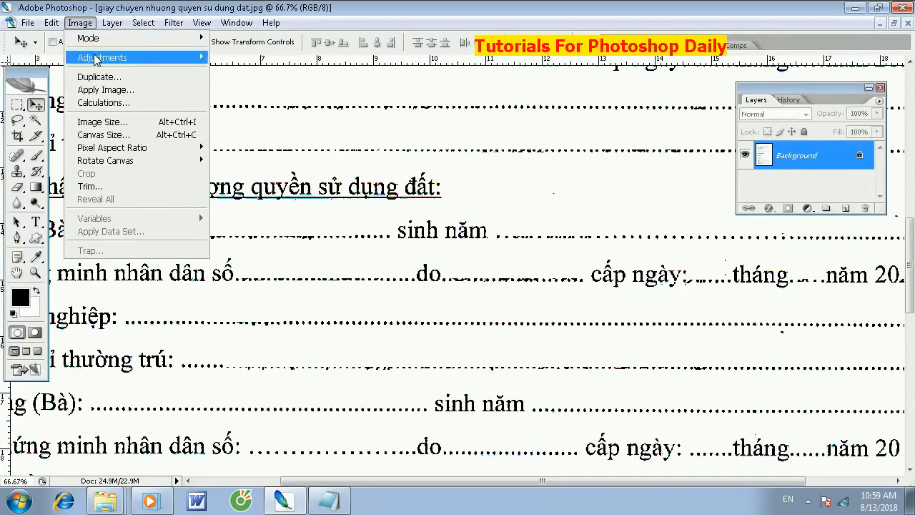
{"action": "mouse_move", "coordinate": [129, 57]}
{"action": "left_click", "coordinate": [299, 205]}
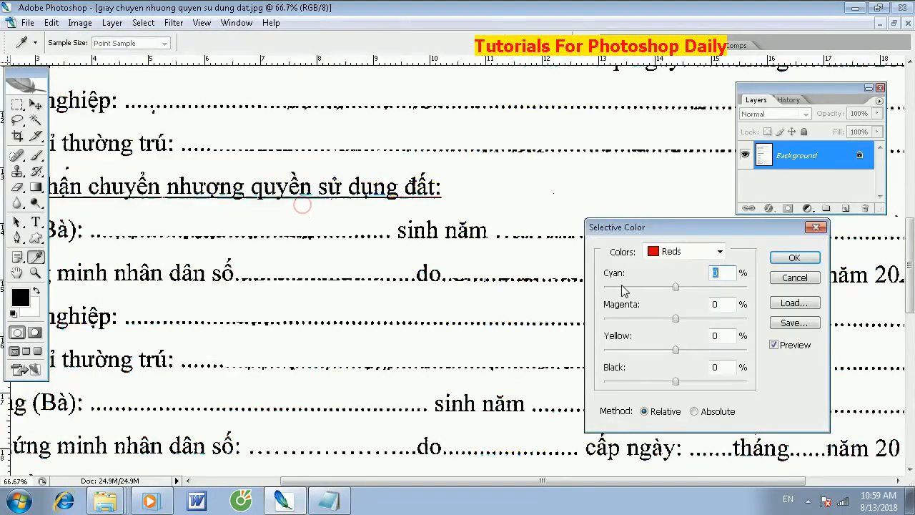
{"action": "left_click", "coordinate": [686, 254]}
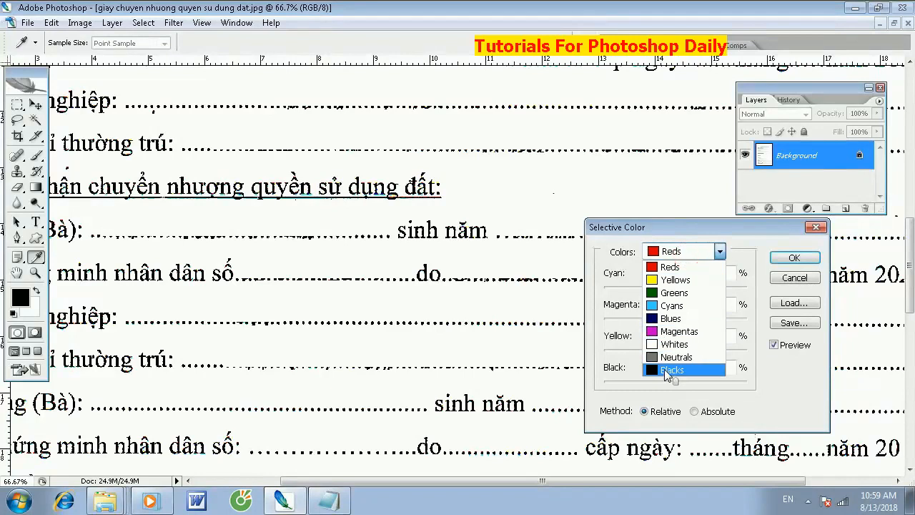
{"action": "left_click", "coordinate": [672, 331]}
{"action": "left_click", "coordinate": [683, 256]}
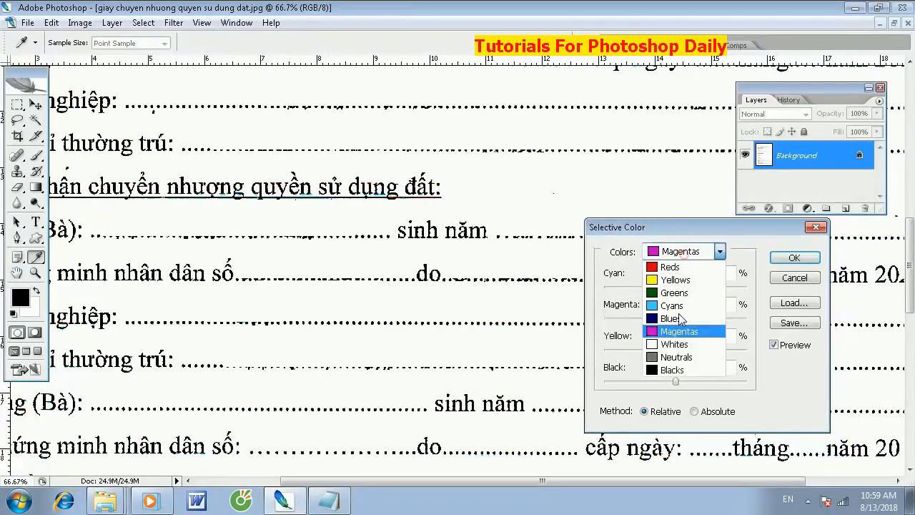
{"action": "left_click", "coordinate": [674, 368]}
{"action": "left_click_drag", "start_coordinate": [675, 286], "coordinate": [793, 304]}
{"action": "left_click_drag", "start_coordinate": [676, 319], "coordinate": [802, 323]}
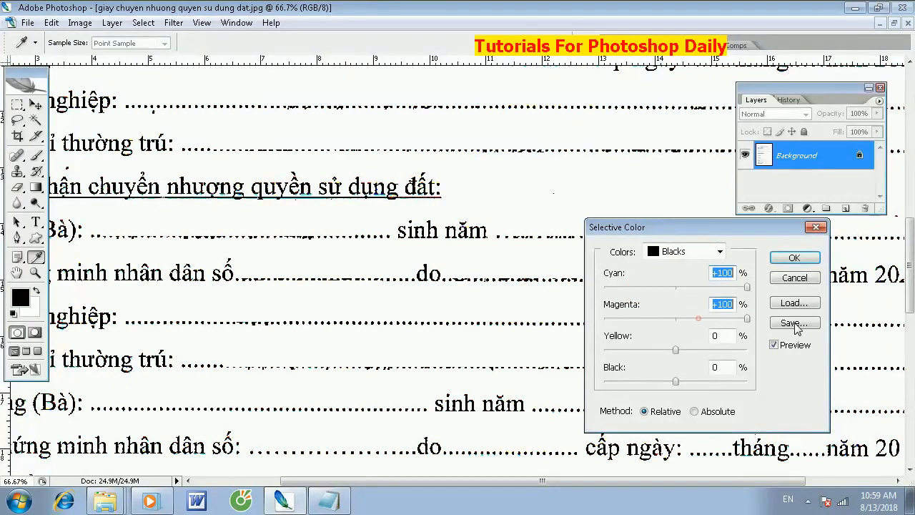
{"action": "left_click_drag", "start_coordinate": [675, 349], "coordinate": [768, 357]}
{"action": "left_click_drag", "start_coordinate": [676, 381], "coordinate": [761, 382]}
{"action": "left_click", "coordinate": [798, 261]}
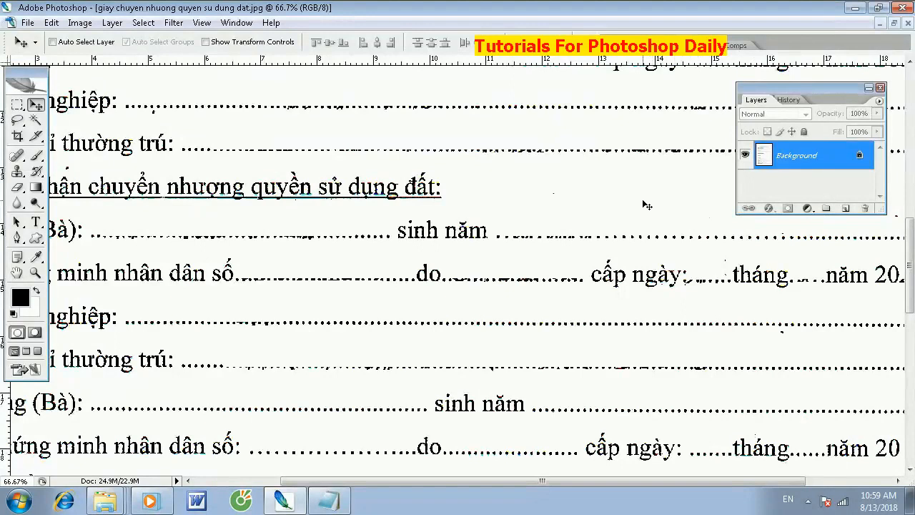
{"action": "key", "text": "ctrl+minus"}
{"action": "key", "text": "ctrl+minus"}
{"action": "key", "text": "ctrl+minus"}
{"action": "key", "text": "ctrl+minus"}
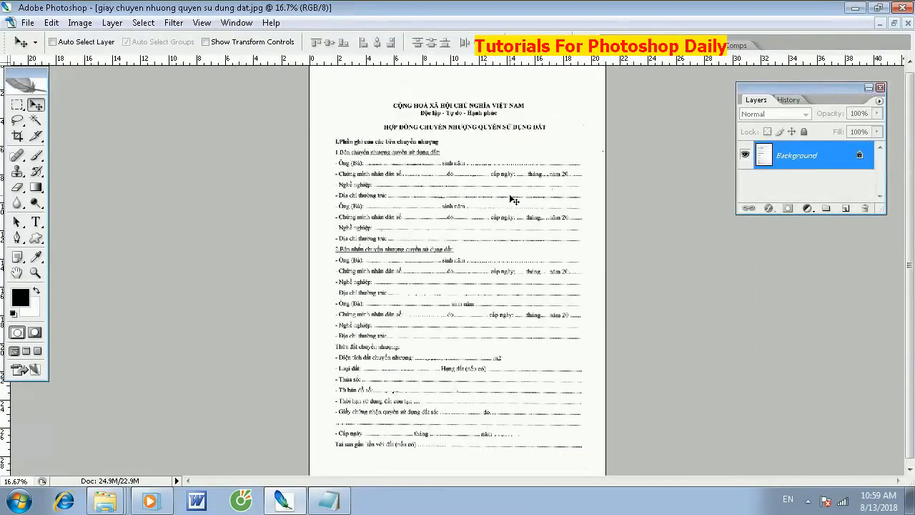
{"action": "key", "text": "ctrl+minus"}
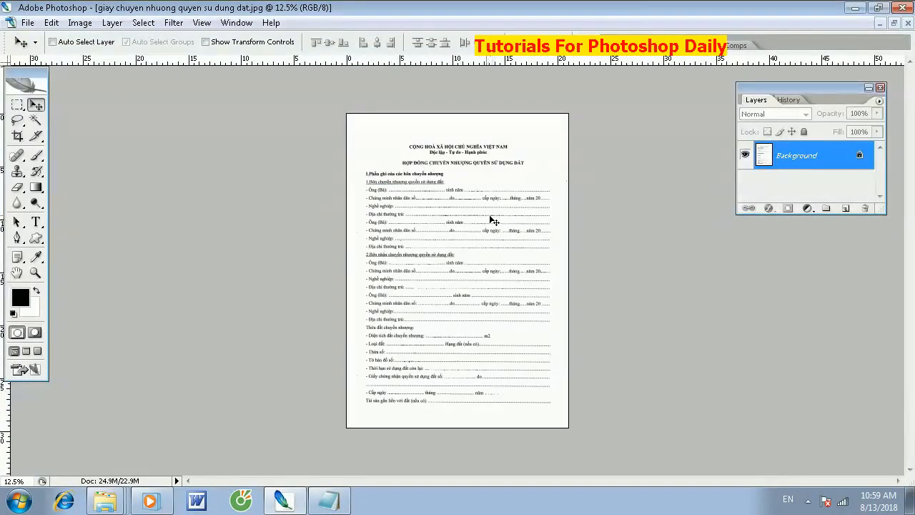
{"action": "key", "text": "ctrl+p"}
{"action": "left_click", "coordinate": [401, 212]}
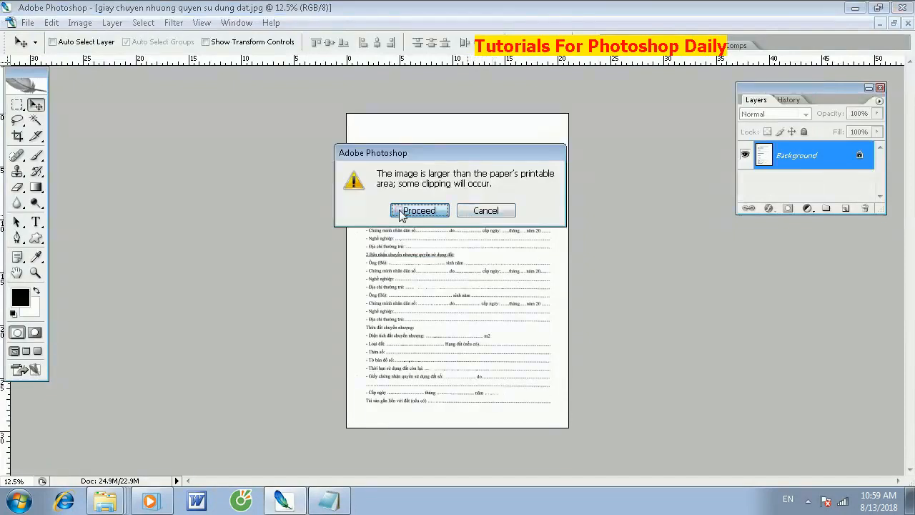
{"action": "left_click", "coordinate": [476, 211]}
- Convert the first page's background to a regular layer, shift its content slightly right, and flatten the image
{"action": "double_click", "coordinate": [777, 158]}
{"action": "key", "text": "Return"}
{"action": "key", "text": "Right"}
{"action": "key", "text": "Right"}
{"action": "key", "text": "Right"}
{"action": "key", "text": "Right"}
{"action": "key", "text": "Right"}
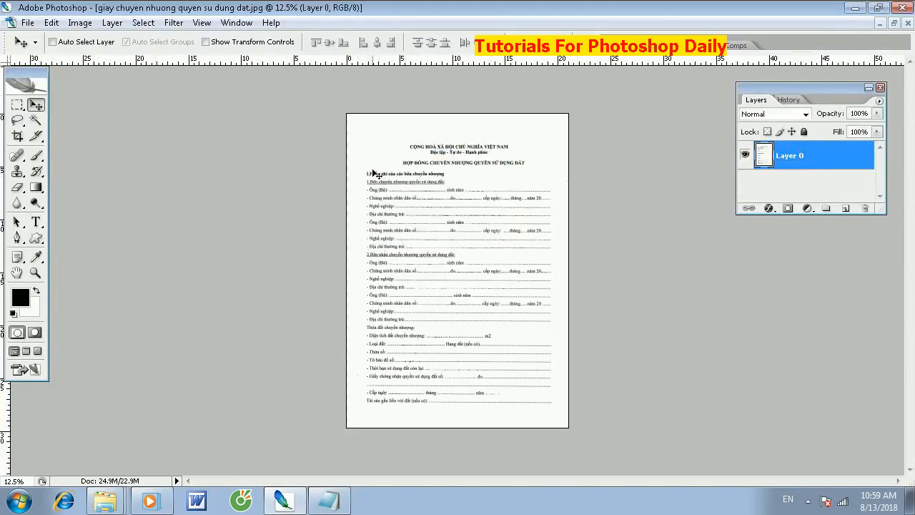
{"action": "right_click", "coordinate": [797, 156]}
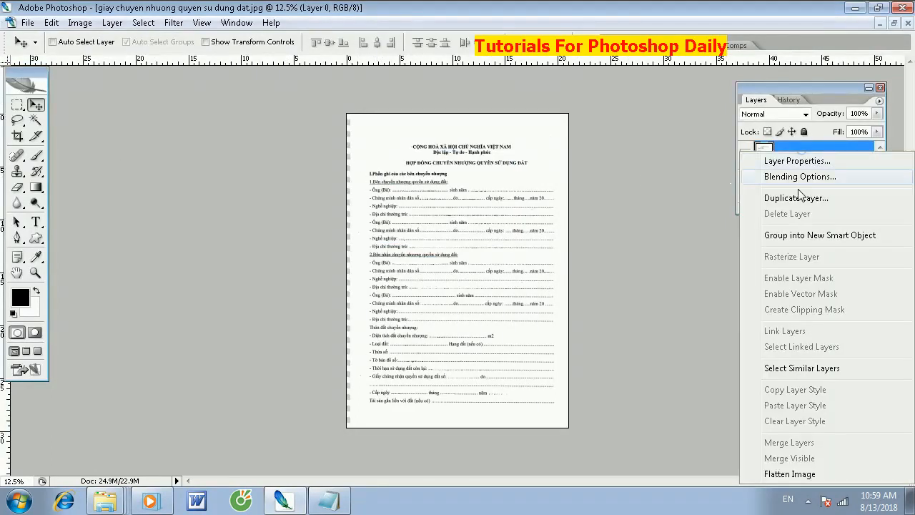
{"action": "left_click", "coordinate": [779, 473]}
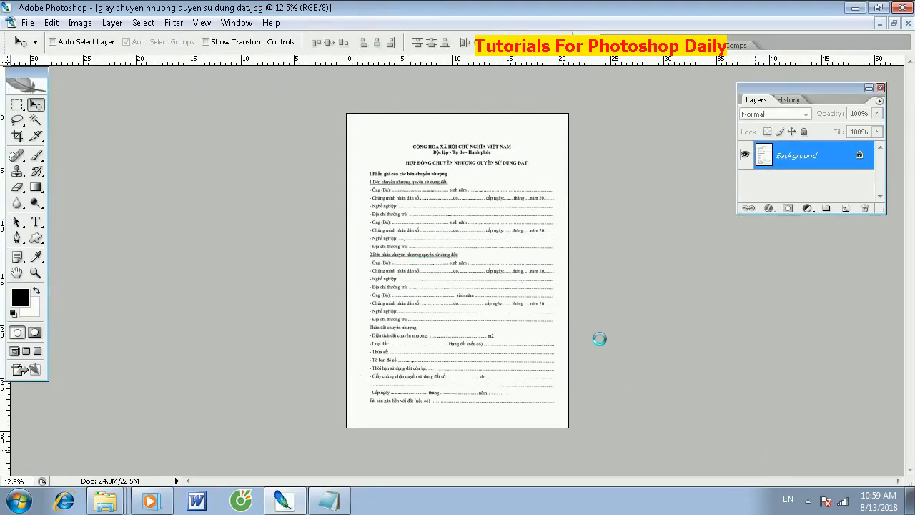
- Print the first page one-sided on the Canon MF4800 Series UFRII LT, proceeding despite the image exceeding the printable area
{"action": "key", "text": "ctrl+p"}
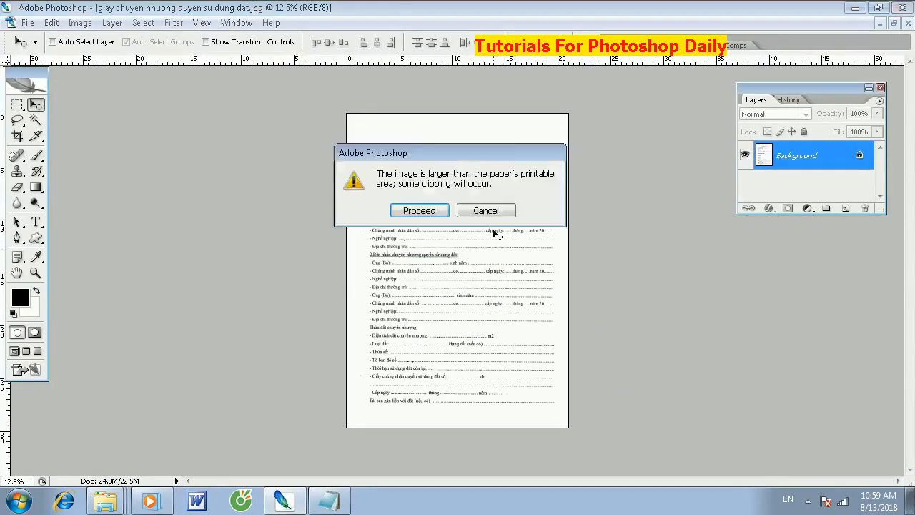
{"action": "left_click", "coordinate": [421, 211]}
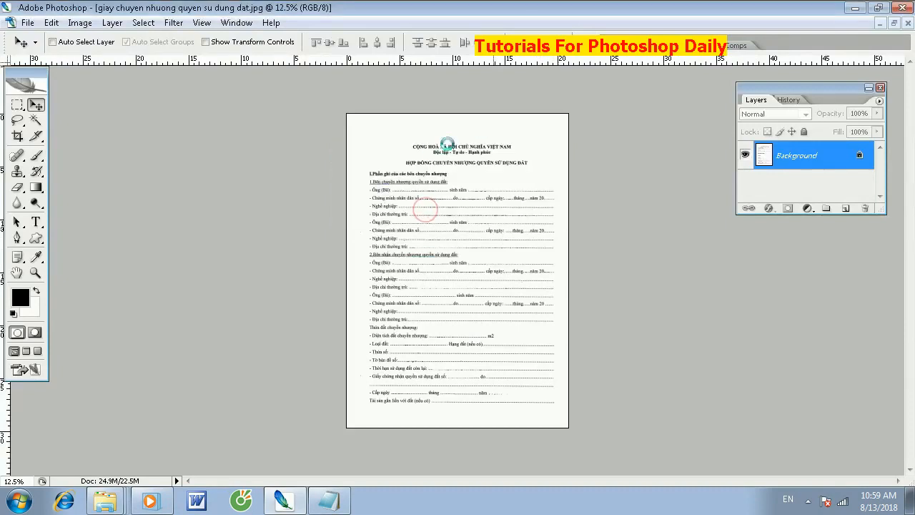
{"action": "left_click", "coordinate": [470, 100]}
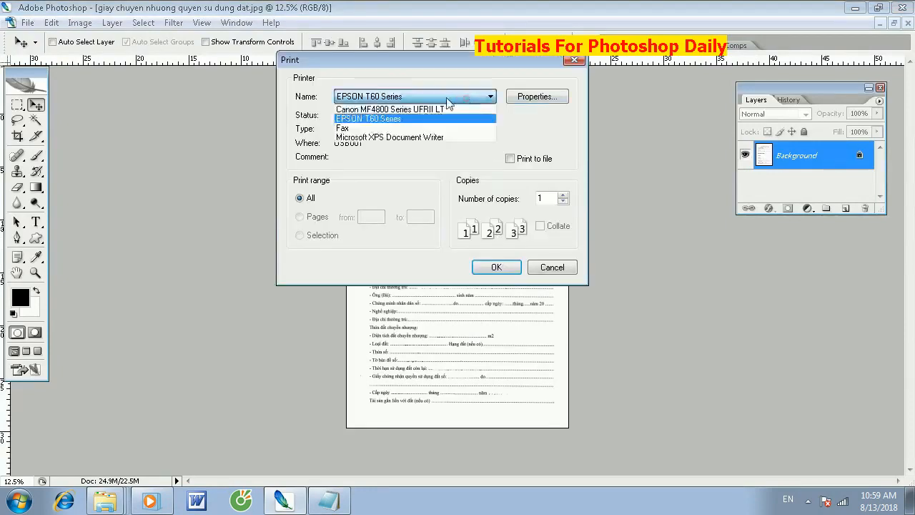
{"action": "left_click", "coordinate": [397, 111]}
{"action": "left_click", "coordinate": [522, 94]}
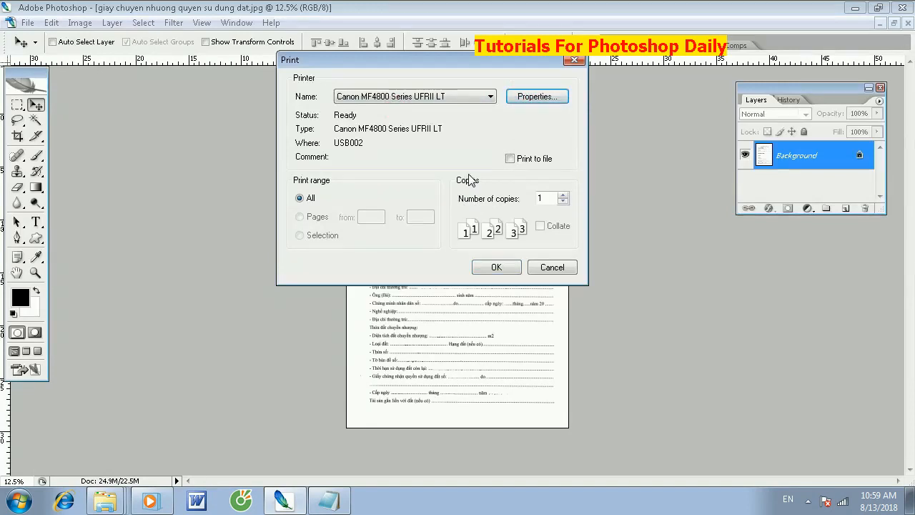
{"action": "left_click", "coordinate": [541, 100]}
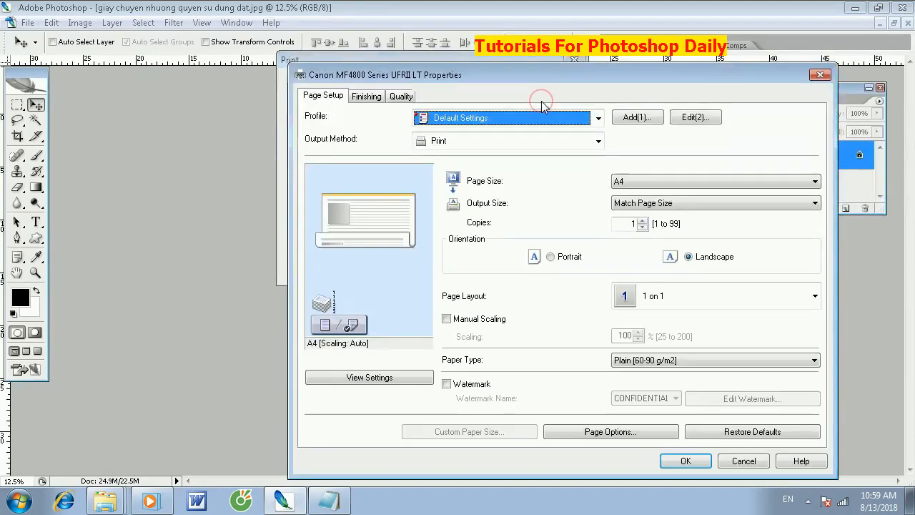
{"action": "left_click", "coordinate": [351, 316]}
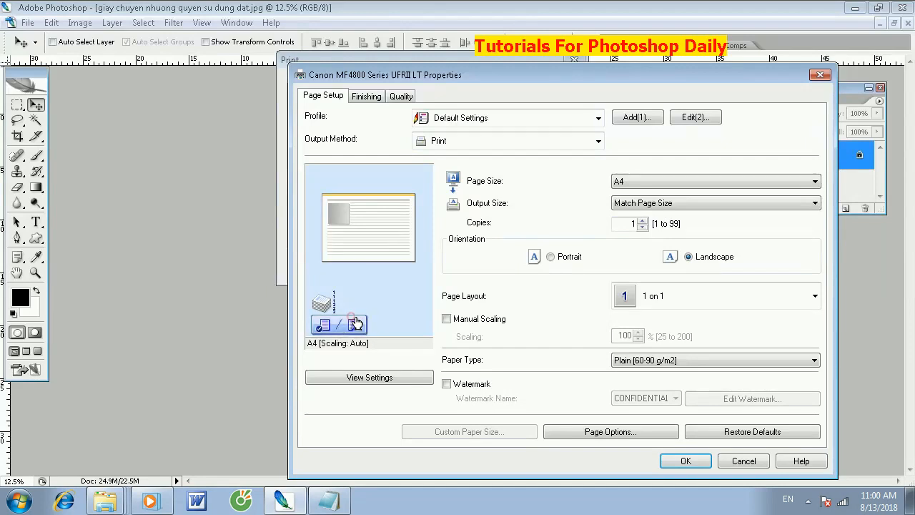
{"action": "left_click", "coordinate": [686, 461]}
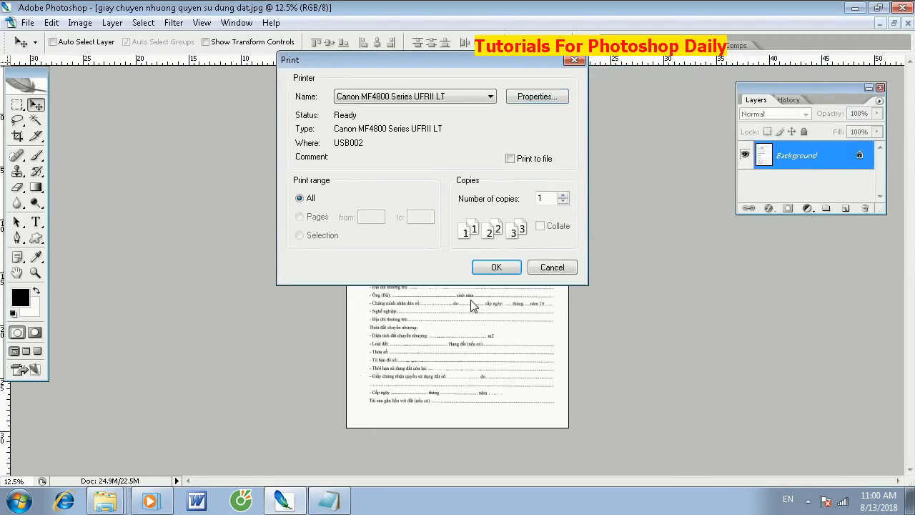
{"action": "left_click", "coordinate": [502, 271]}
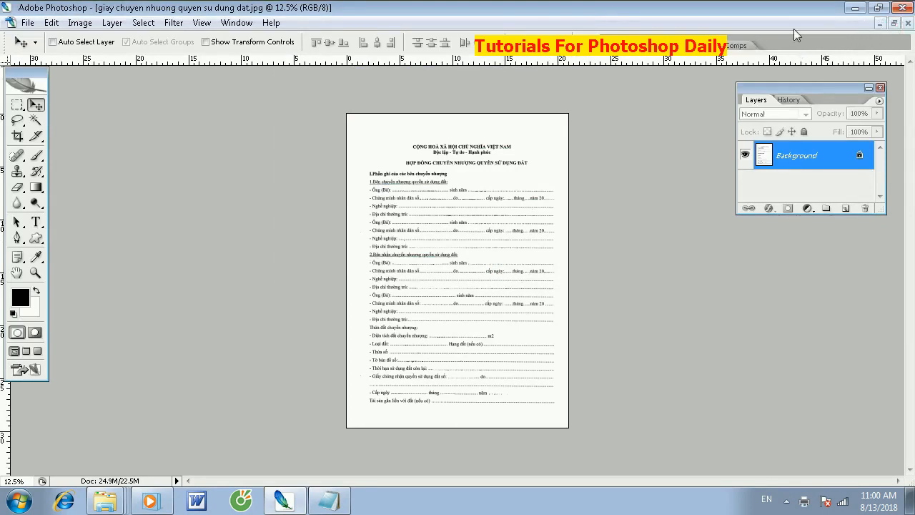
- Restore the first page's window from its maximized state, look at the second page's document, and make the first page active again
{"action": "left_click", "coordinate": [894, 23]}
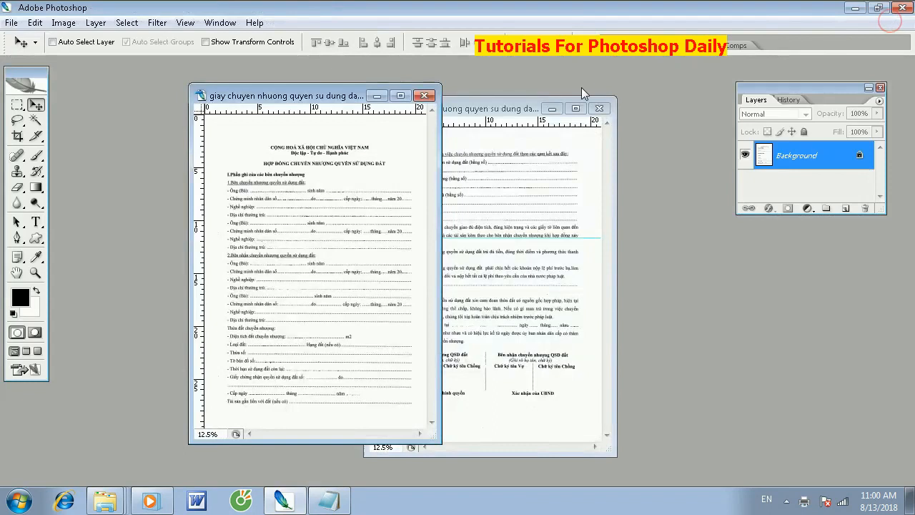
{"action": "left_click", "coordinate": [516, 97]}
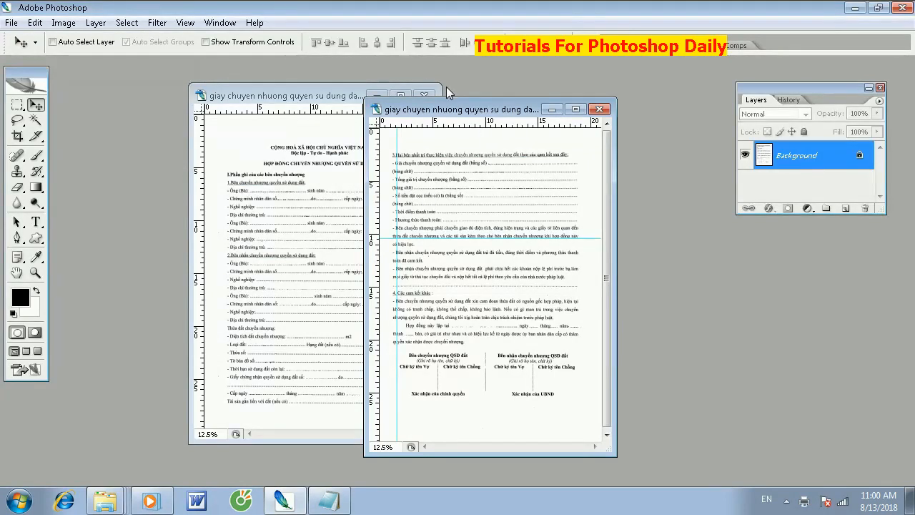
{"action": "left_click", "coordinate": [297, 93]}
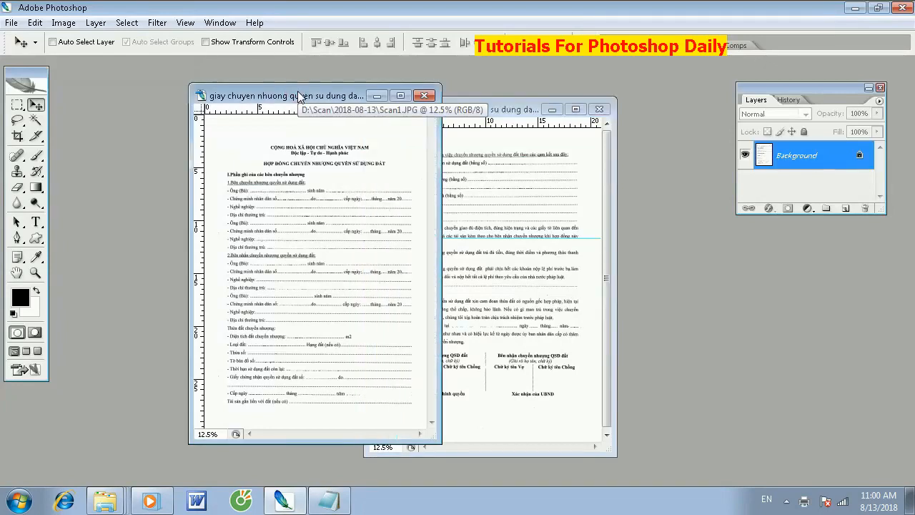
- Print the first page again on the Canon printer with the orientation set to Portrait, accepting the clipping
{"action": "key", "text": "ctrl+p"}
{"action": "left_click", "coordinate": [414, 208]}
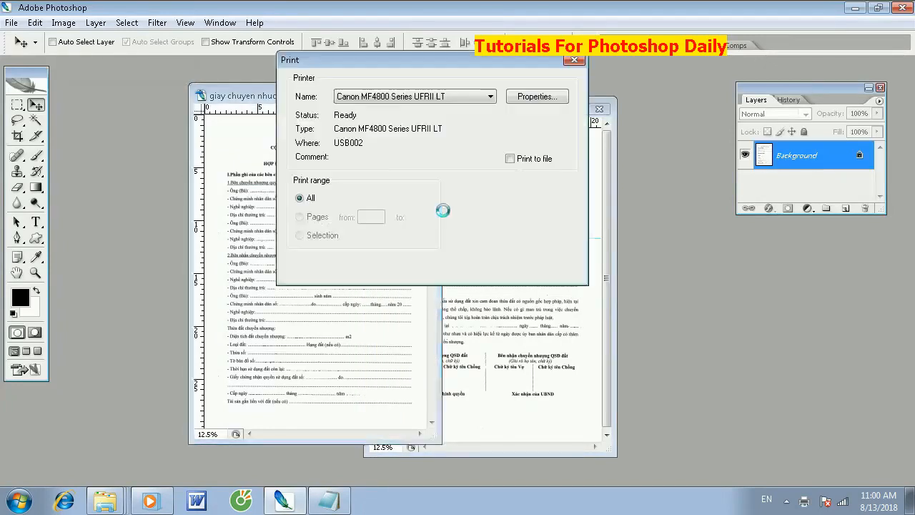
{"action": "left_click", "coordinate": [523, 97]}
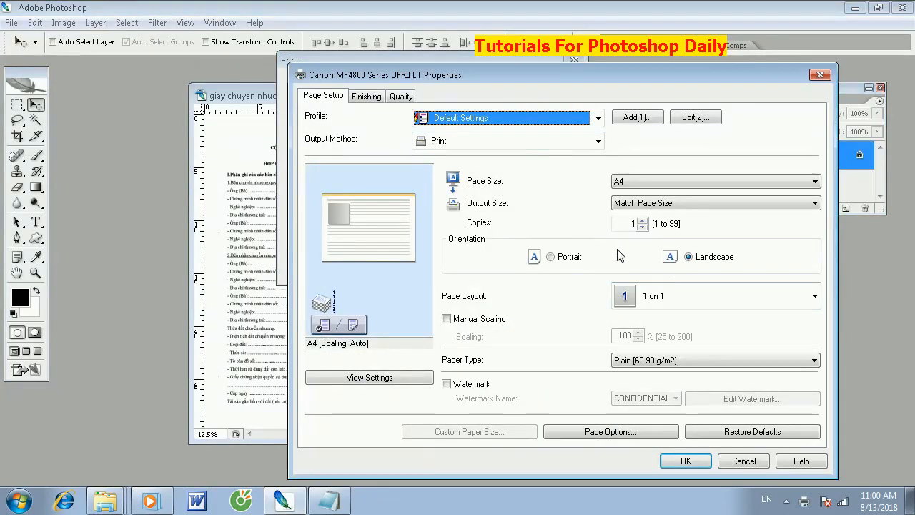
{"action": "left_click", "coordinate": [571, 256]}
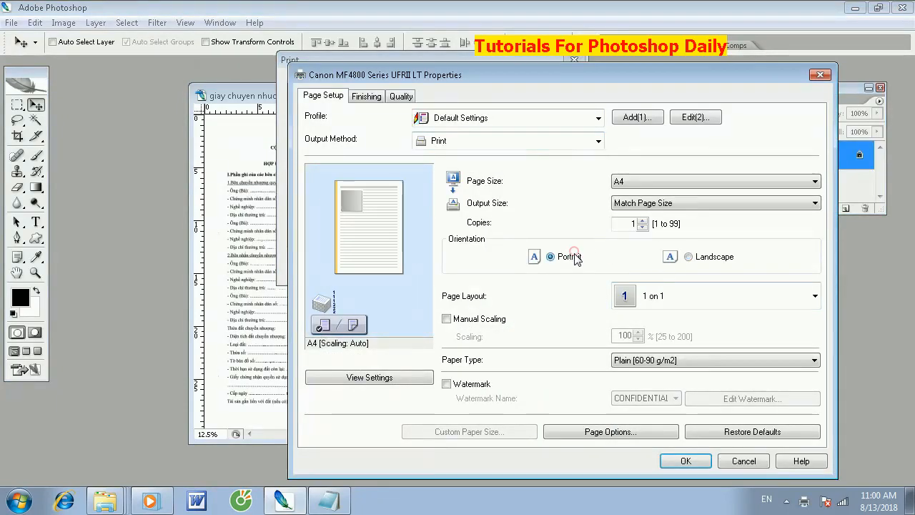
{"action": "left_click", "coordinate": [680, 460]}
{"action": "left_click", "coordinate": [496, 268]}
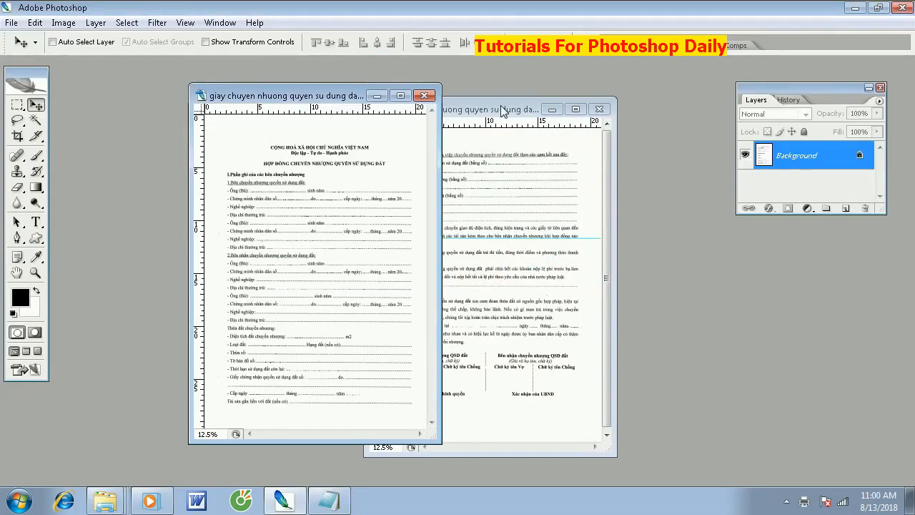
- Bring the second page forward and darken its Blacks with Selective Color, setting Cyan, Magenta, Yellow and Black to +100%
{"action": "left_click", "coordinate": [502, 111]}
{"action": "left_click_drag", "start_coordinate": [500, 109], "coordinate": [510, 108]}
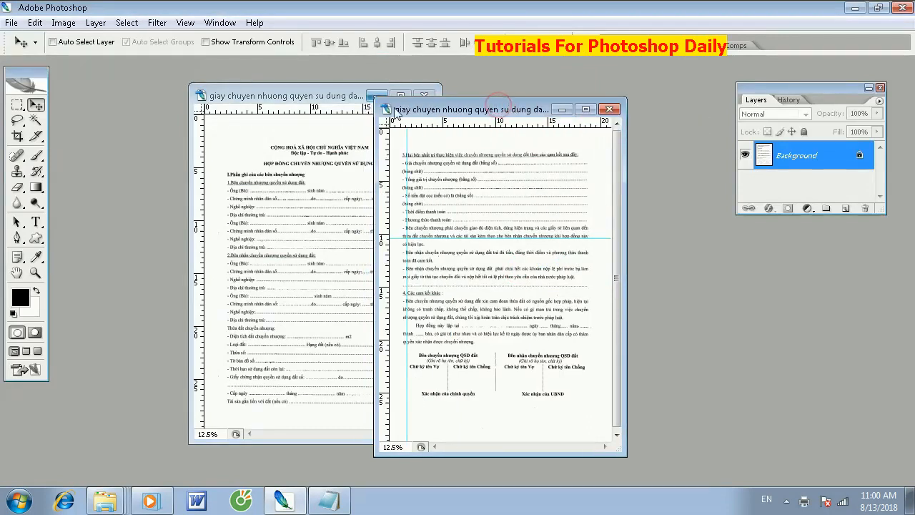
{"action": "left_click", "coordinate": [62, 22]}
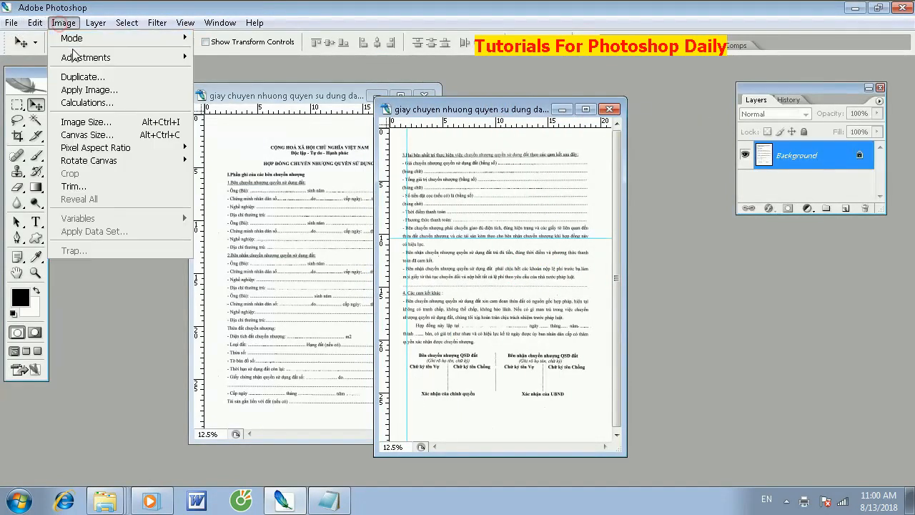
{"action": "mouse_move", "coordinate": [78, 57]}
{"action": "left_click", "coordinate": [274, 206]}
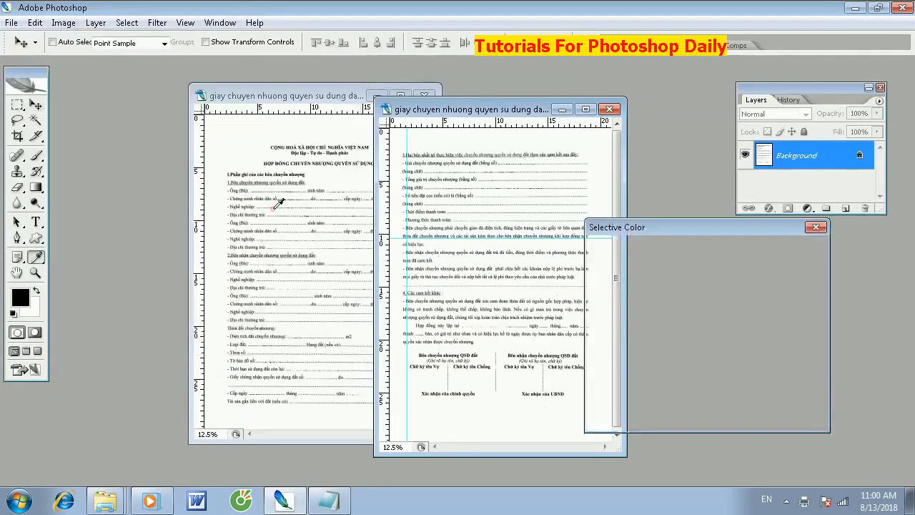
{"action": "left_click", "coordinate": [683, 250]}
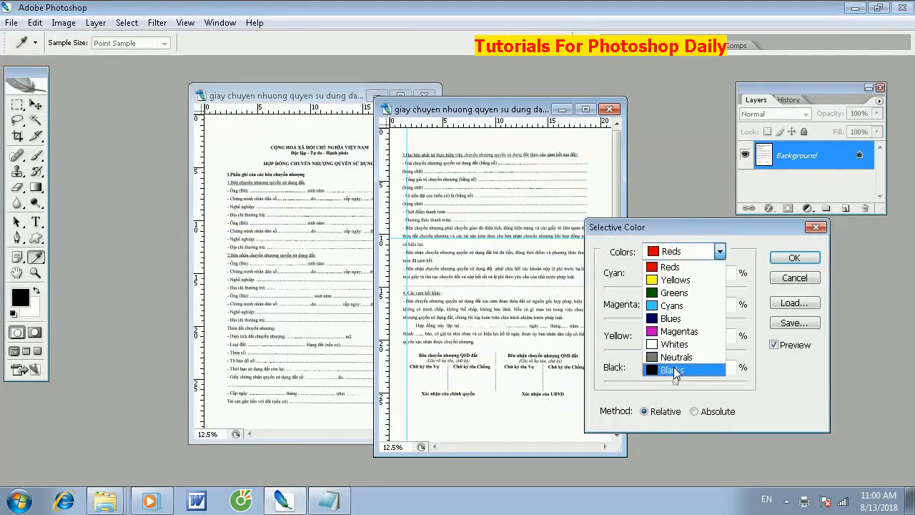
{"action": "left_click", "coordinate": [675, 318]}
{"action": "key", "text": "Tab"}
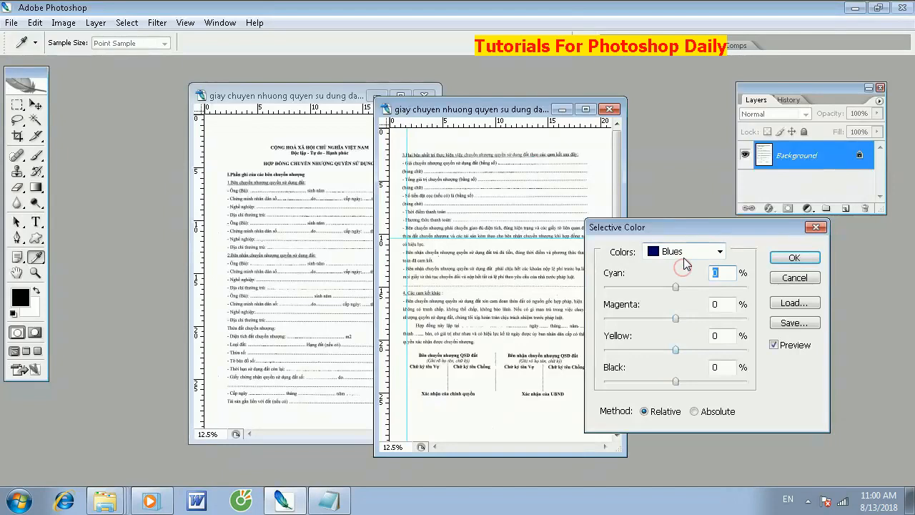
{"action": "left_click", "coordinate": [682, 252]}
{"action": "left_click", "coordinate": [679, 374]}
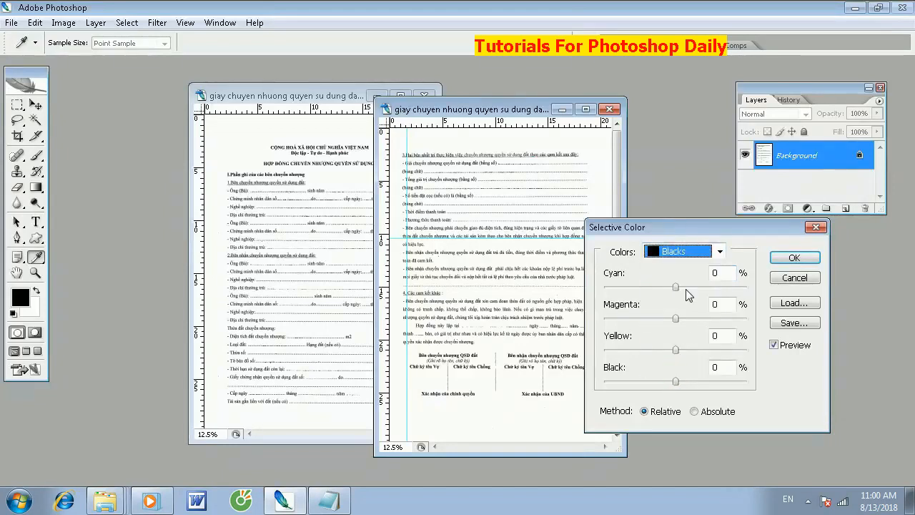
{"action": "left_click_drag", "start_coordinate": [686, 289], "coordinate": [780, 288]}
{"action": "left_click_drag", "start_coordinate": [684, 319], "coordinate": [759, 323]}
{"action": "left_click_drag", "start_coordinate": [715, 350], "coordinate": [750, 350]}
{"action": "left_click_drag", "start_coordinate": [712, 381], "coordinate": [779, 382]}
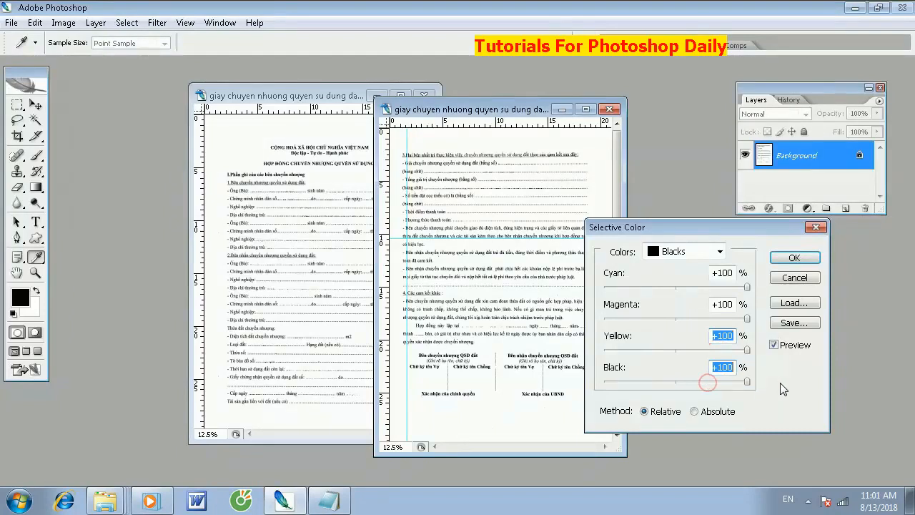
{"action": "left_click", "coordinate": [790, 257]}
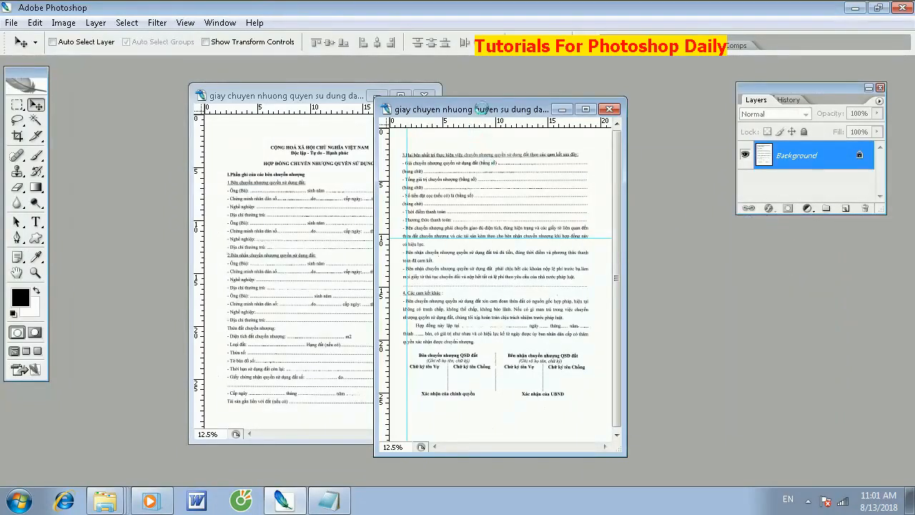
- Move the second page's window slightly and print that page on the Canon MF4800 printer, accepting the clipping
{"action": "left_click_drag", "start_coordinate": [483, 109], "coordinate": [460, 92]}
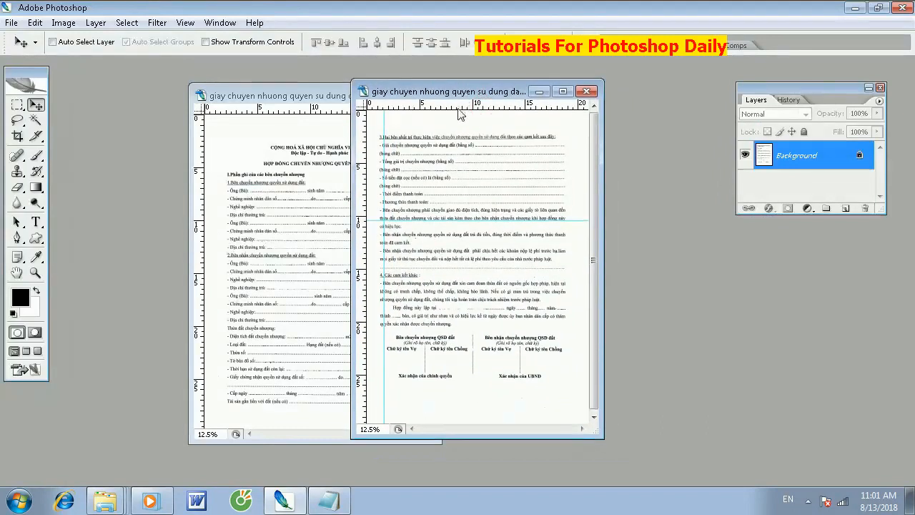
{"action": "key", "text": "ctrl+p"}
{"action": "left_click", "coordinate": [433, 209]}
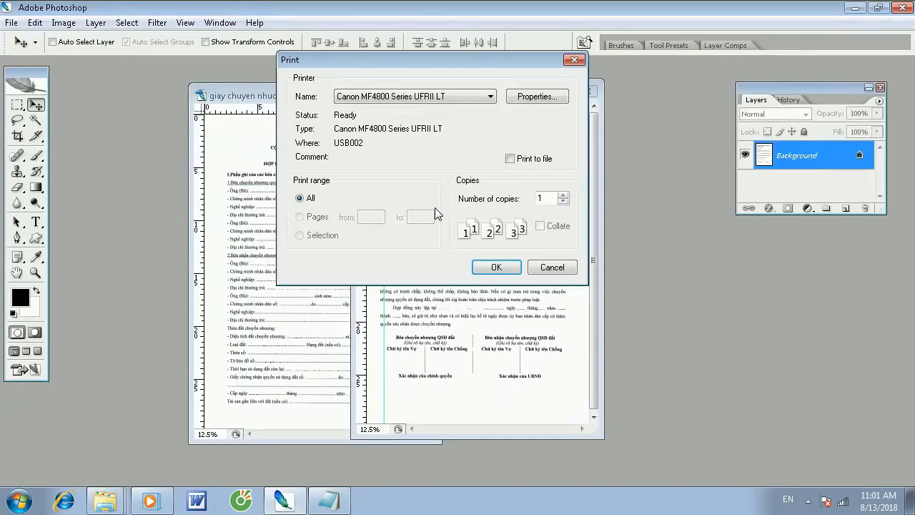
{"action": "key", "text": "Return"}
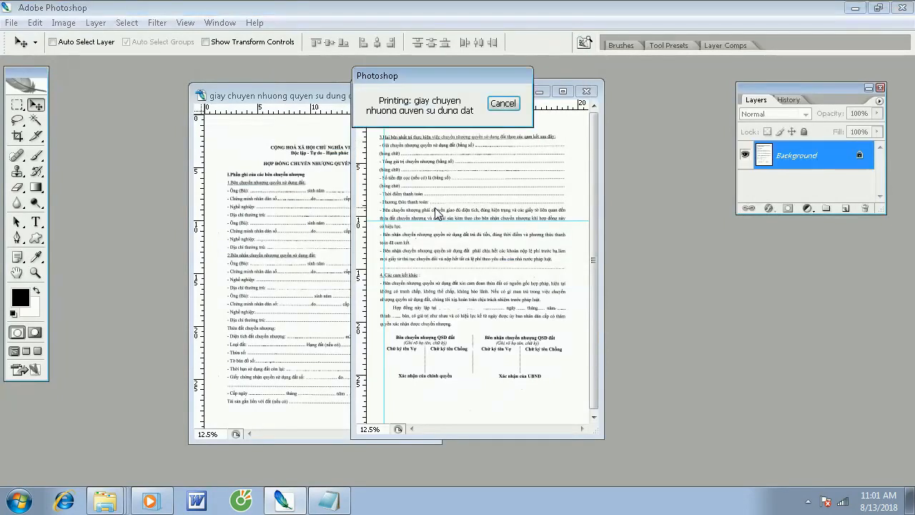